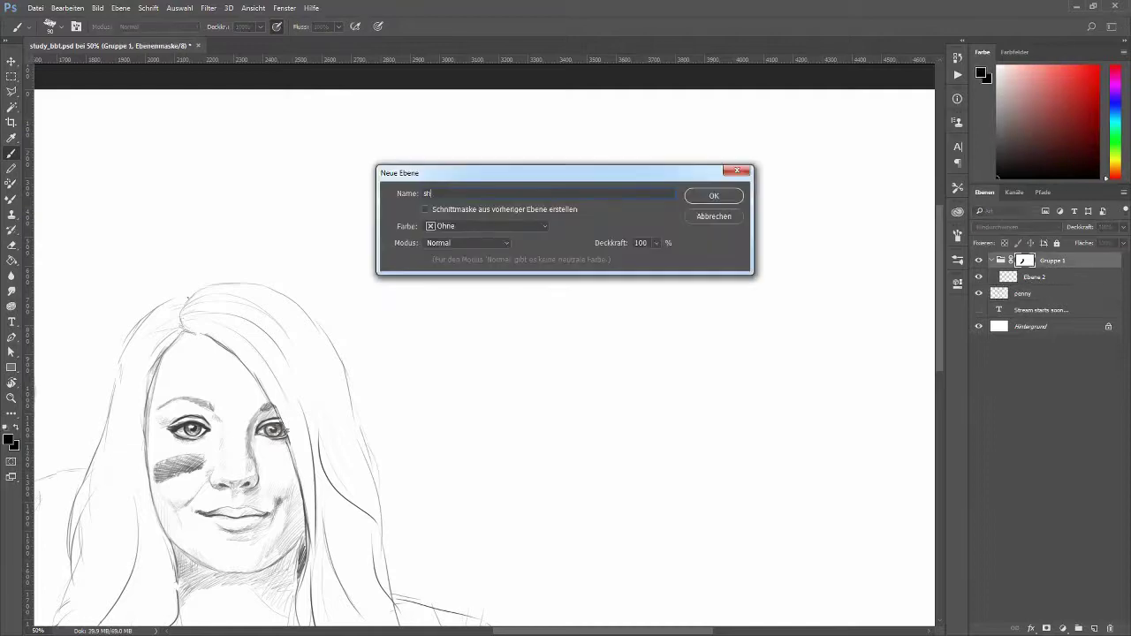
- Add the new sheldon layer in Gruppe 1, zoom in, and paint a round grey iris ring
key("Return")
key("ctrl+plus")
key("ctrl+plus")
key("ctrl+minus")
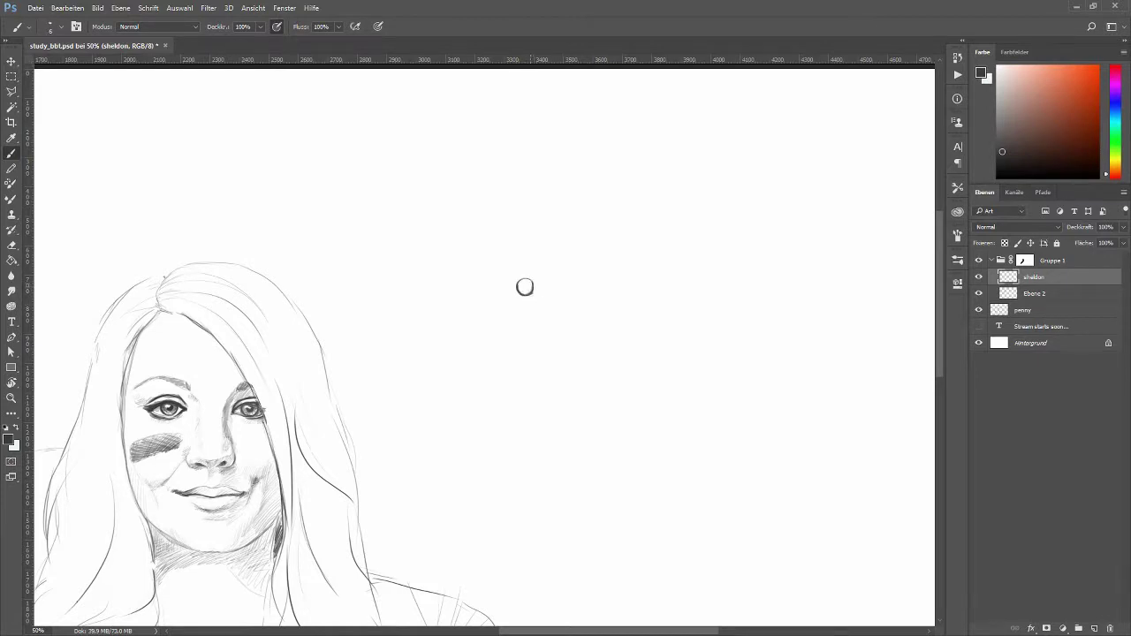
key("ctrl+plus")
key("ctrl+plus")
mouse_move(429, 329)
left_mouse_down()
mouse_move(461, 310)
mouse_move(457, 321)
mouse_move(435, 311)
mouse_move(462, 309)
mouse_move(417, 303)
mouse_move(444, 328)
mouse_move(469, 302)
mouse_move(442, 340)
mouse_move(450, 282)
mouse_move(460, 340)
mouse_move(436, 294)
mouse_move(472, 311)
mouse_move(364, 288)
mouse_move(356, 304)
mouse_move(429, 273)
mouse_move(470, 292)
left_mouse_up()
right_click(439, 311)
key("Escape")
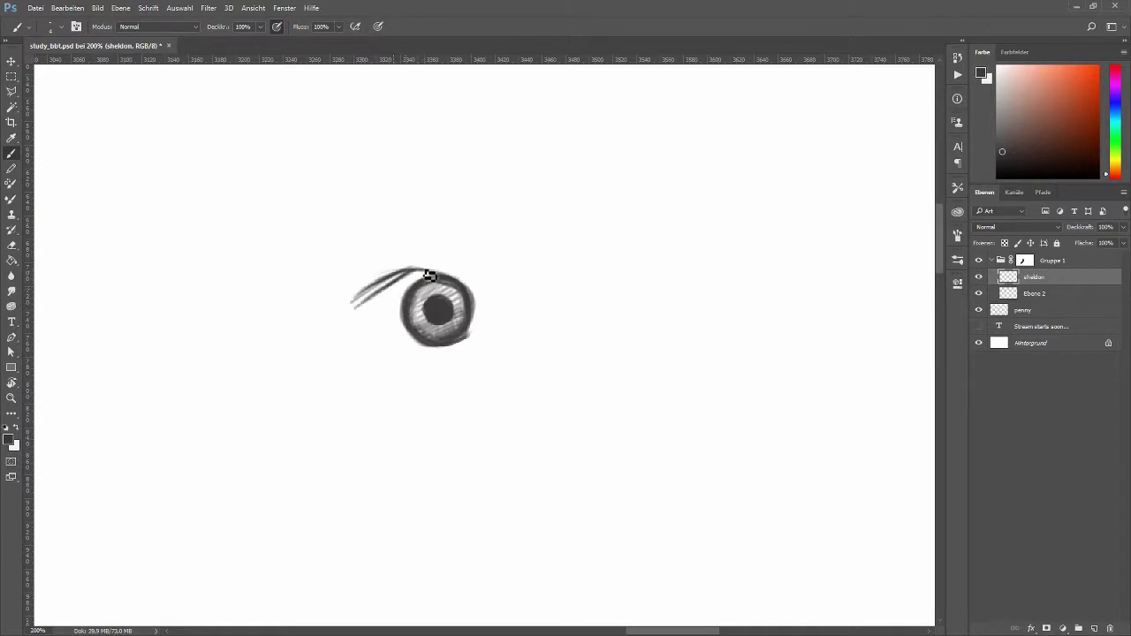
- Darken and thicken the upper eyelid arc and add a thin outer lower-lid stroke
key("e")
key("b")
mouse_move(356, 309)
left_mouse_down()
mouse_move(393, 295)
mouse_move(485, 295)
mouse_move(507, 320)
left_mouse_up()
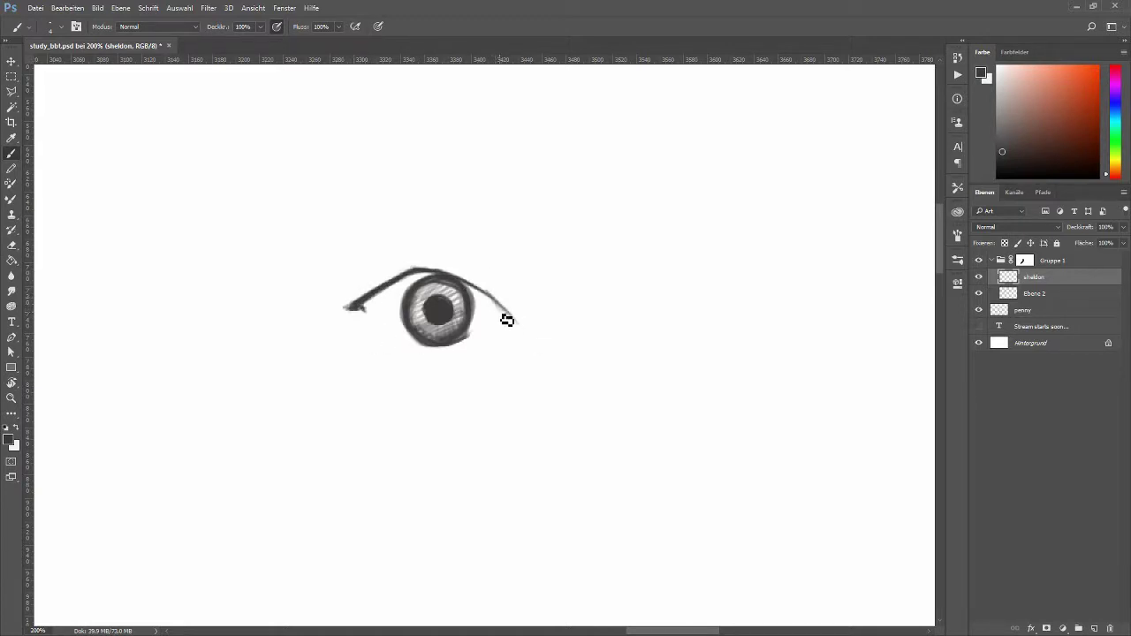
scroll(519, 331, "down", 1)
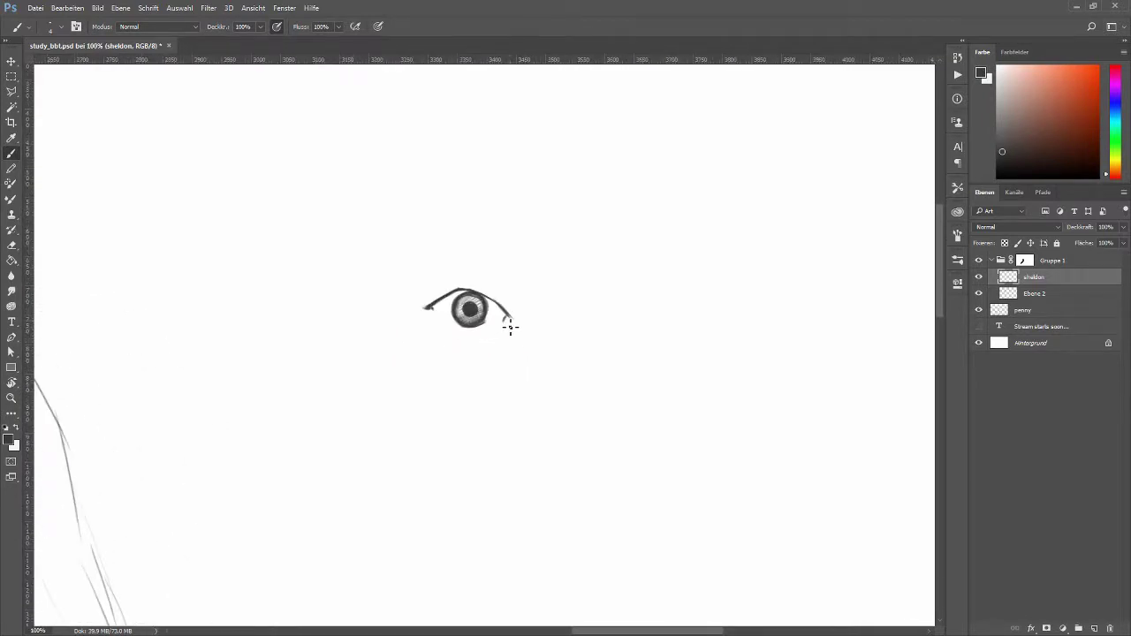
left_click_drag(477, 329, 510, 324)
left_click_drag(433, 302, 478, 295)
- Sample a dark grey, then draw the lower lid and eyelid crease and a bolder, extended upper lid
key("x")
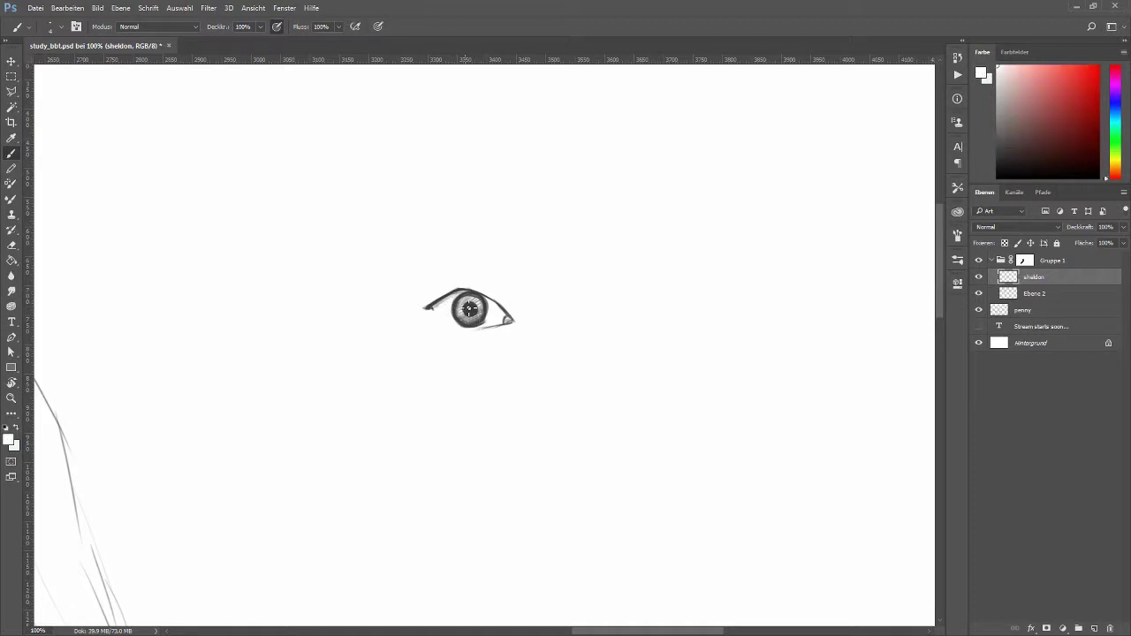
left_click(471, 311, "alt")
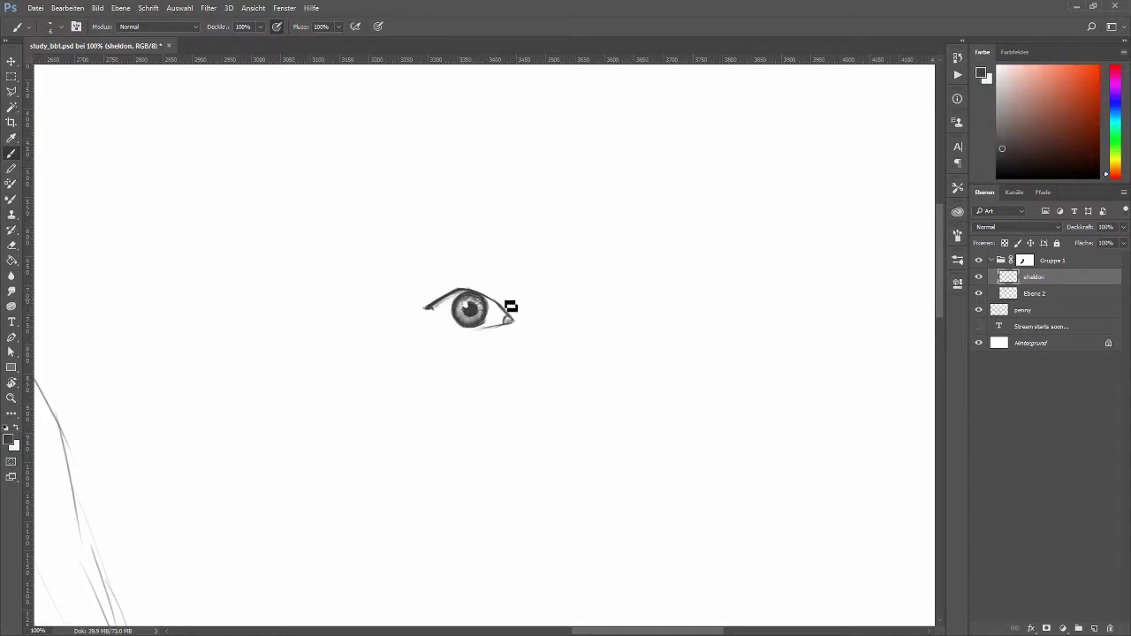
mouse_move(433, 314)
left_mouse_down()
mouse_move(495, 334)
mouse_move(450, 336)
left_mouse_up()
left_click_drag(486, 286, 424, 294)
mouse_move(515, 316)
left_mouse_down()
mouse_move(477, 290)
mouse_move(436, 286)
left_mouse_up()
mouse_move(507, 316)
left_mouse_down()
mouse_move(447, 307)
mouse_move(502, 348)
mouse_move(452, 341)
mouse_move(475, 354)
left_mouse_up()
mouse_move(513, 306)
left_mouse_down()
mouse_move(517, 320)
mouse_move(426, 293)
mouse_move(415, 308)
mouse_move(459, 285)
mouse_move(508, 283)
mouse_move(512, 296)
mouse_move(444, 252)
left_mouse_up()
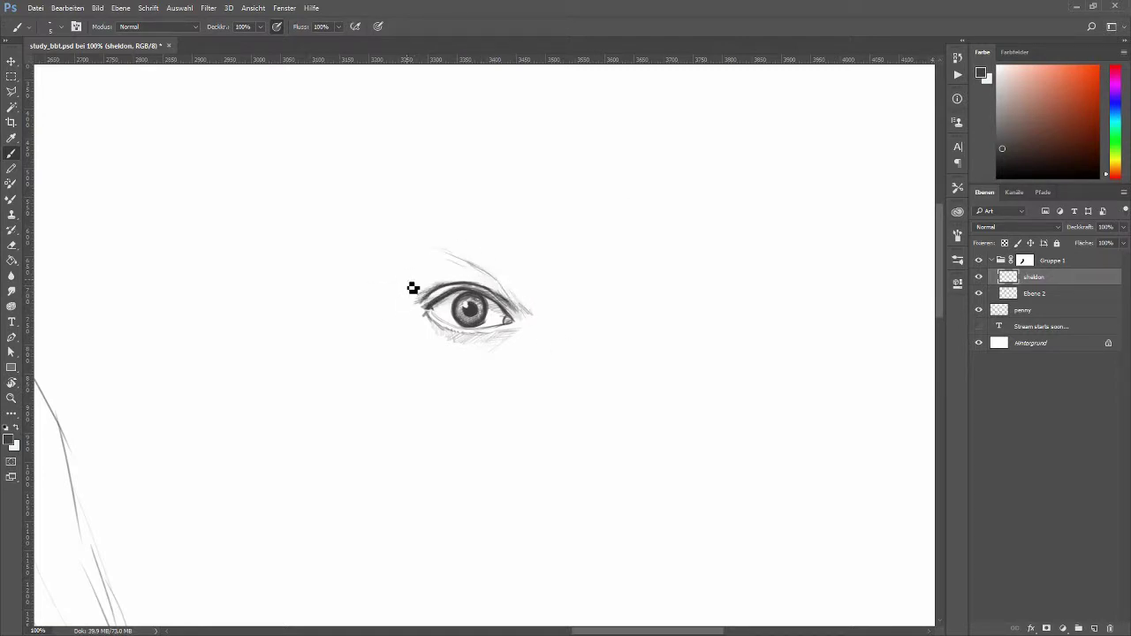
- Sketch the hatched eyebrow and hatch shading at the eye's inner and outer corners
mouse_move(386, 281)
left_mouse_down()
mouse_move(451, 248)
mouse_move(505, 272)
mouse_move(493, 278)
mouse_move(469, 245)
mouse_move(409, 260)
left_mouse_up()
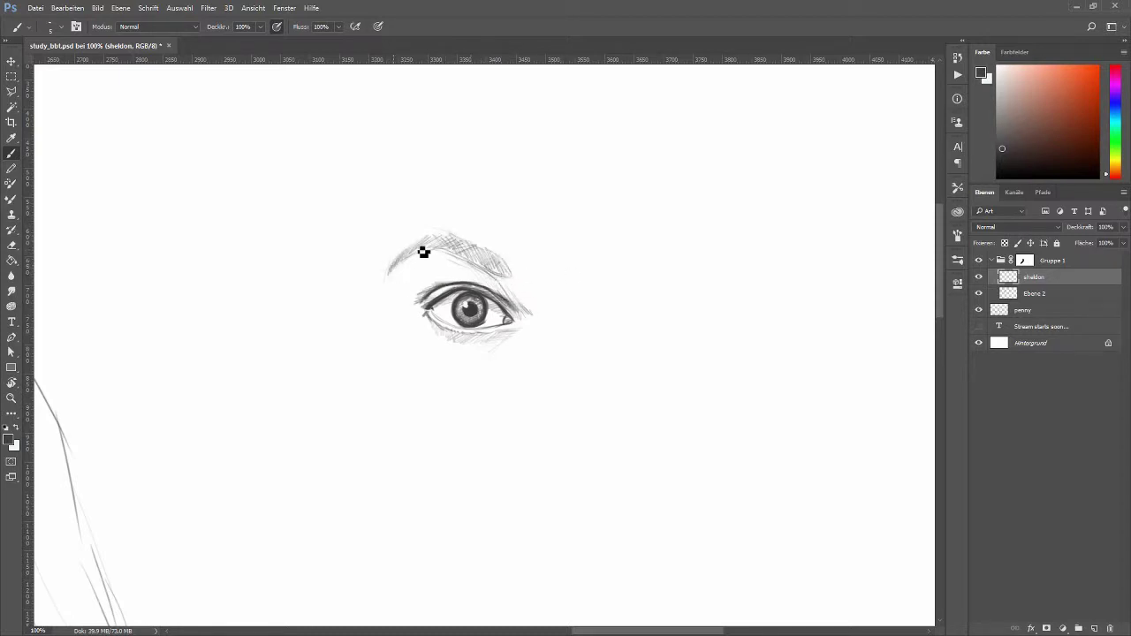
mouse_move(503, 273)
left_mouse_down()
mouse_move(509, 265)
mouse_move(491, 270)
mouse_move(432, 248)
left_mouse_up()
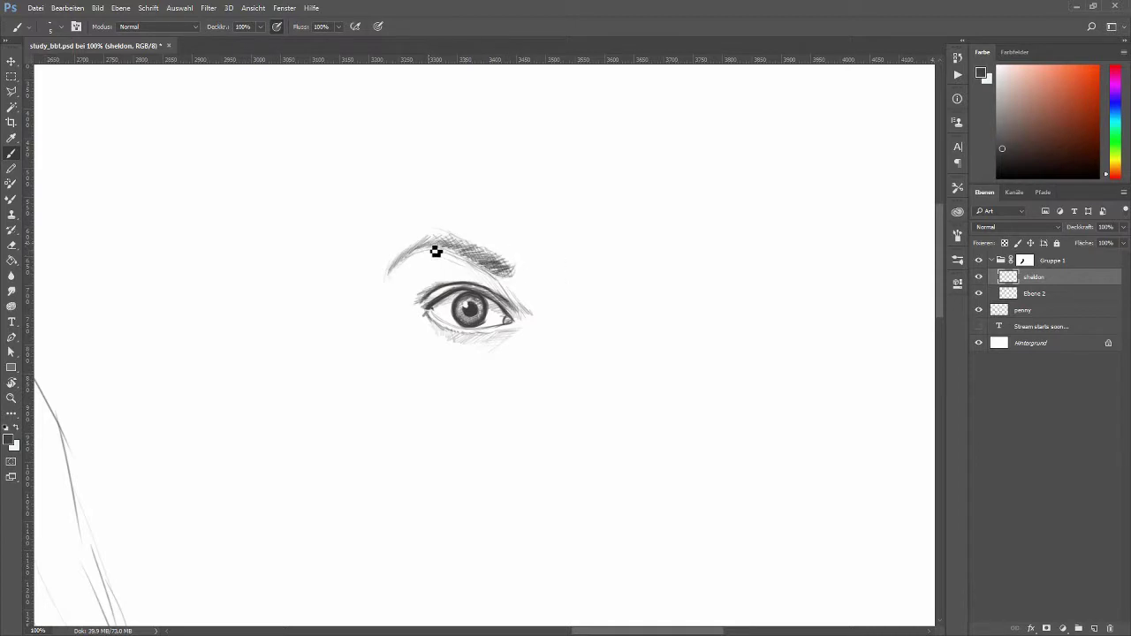
key("e")
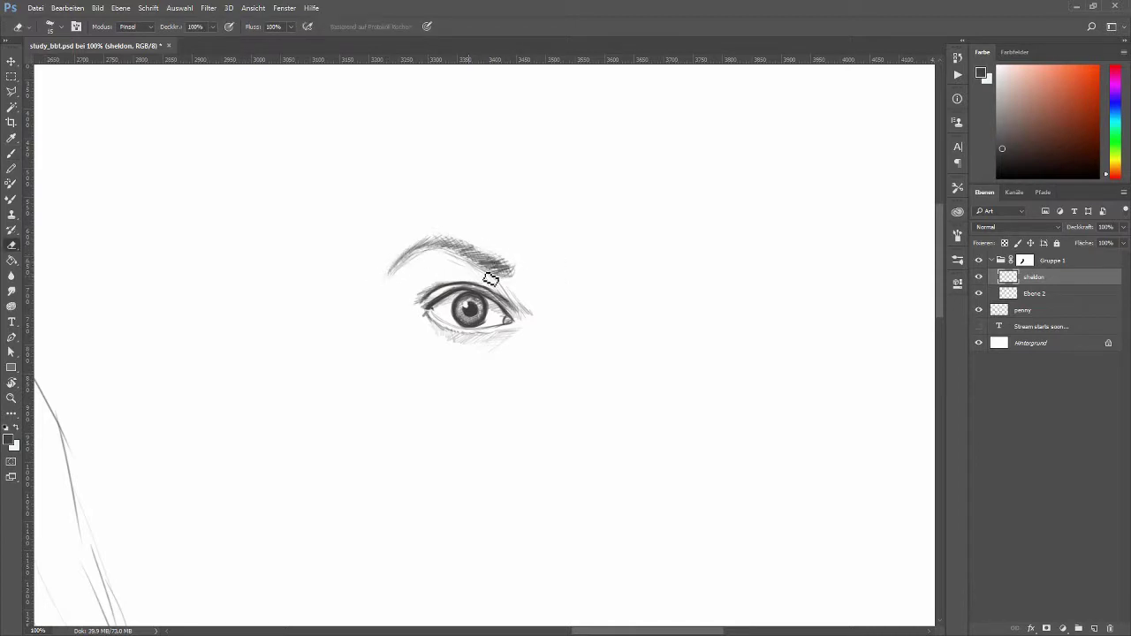
key("b")
left_click_drag(427, 293, 416, 303)
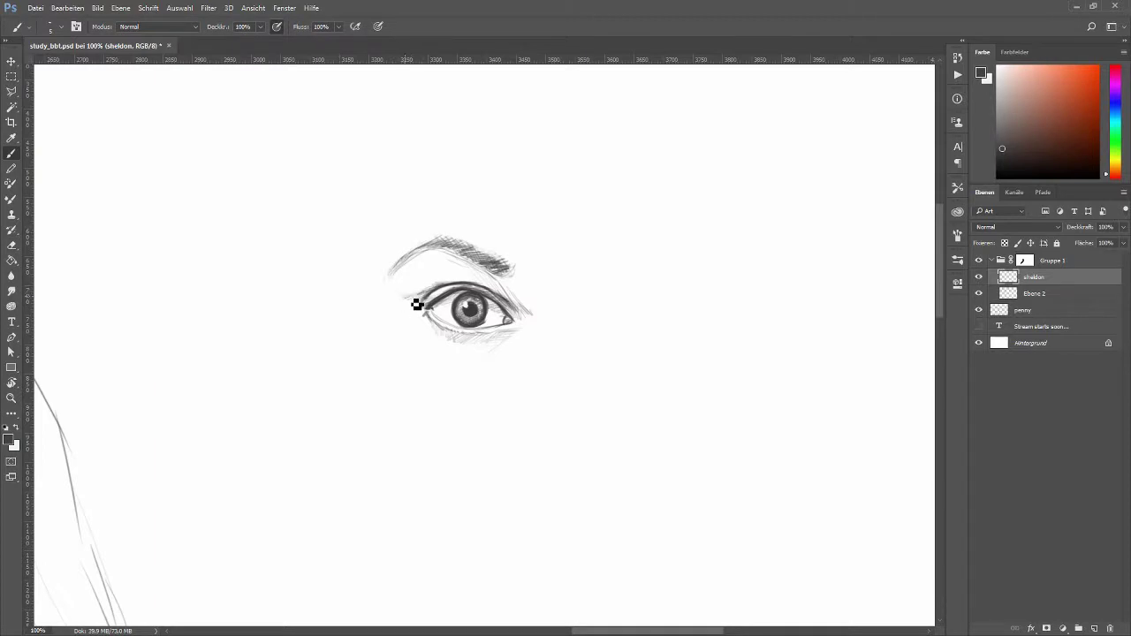
mouse_move(511, 281)
left_mouse_down()
mouse_move(530, 315)
mouse_move(561, 323)
mouse_move(525, 323)
mouse_move(555, 323)
mouse_move(456, 371)
mouse_move(366, 361)
left_mouse_up()
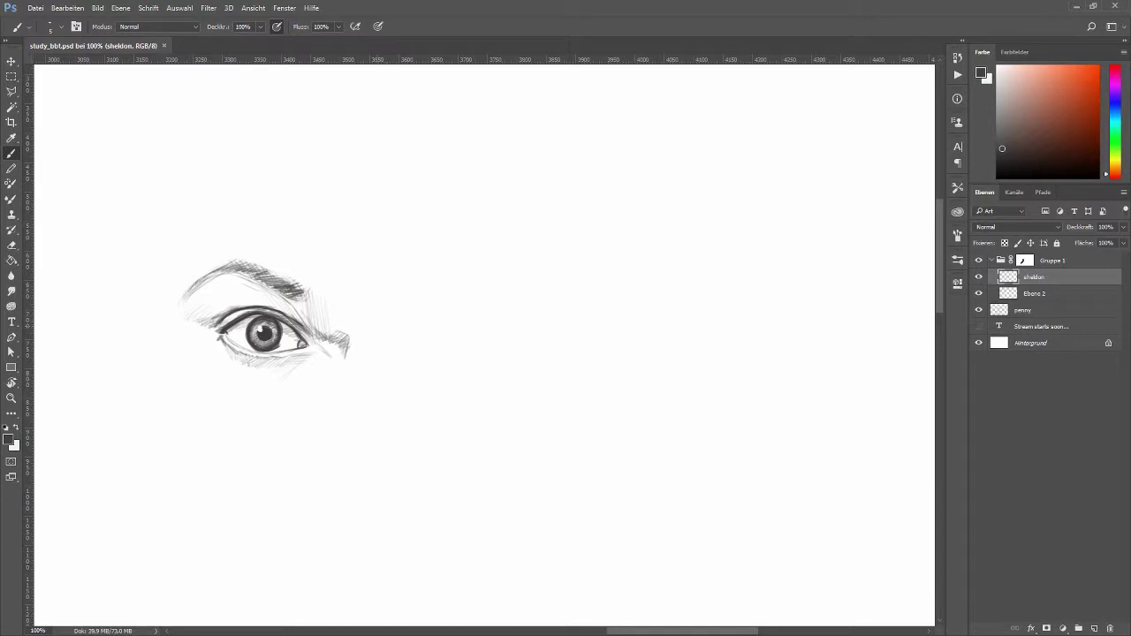
- Hatch faint shading along the nose bridge beside the first eye
left_click_drag(403, 316, 402, 354)
mouse_move(339, 325)
left_mouse_down()
mouse_move(352, 317)
mouse_move(389, 356)
mouse_move(345, 386)
left_mouse_up()
mouse_move(405, 352)
left_mouse_down()
mouse_move(417, 341)
mouse_move(419, 352)
left_mouse_up()
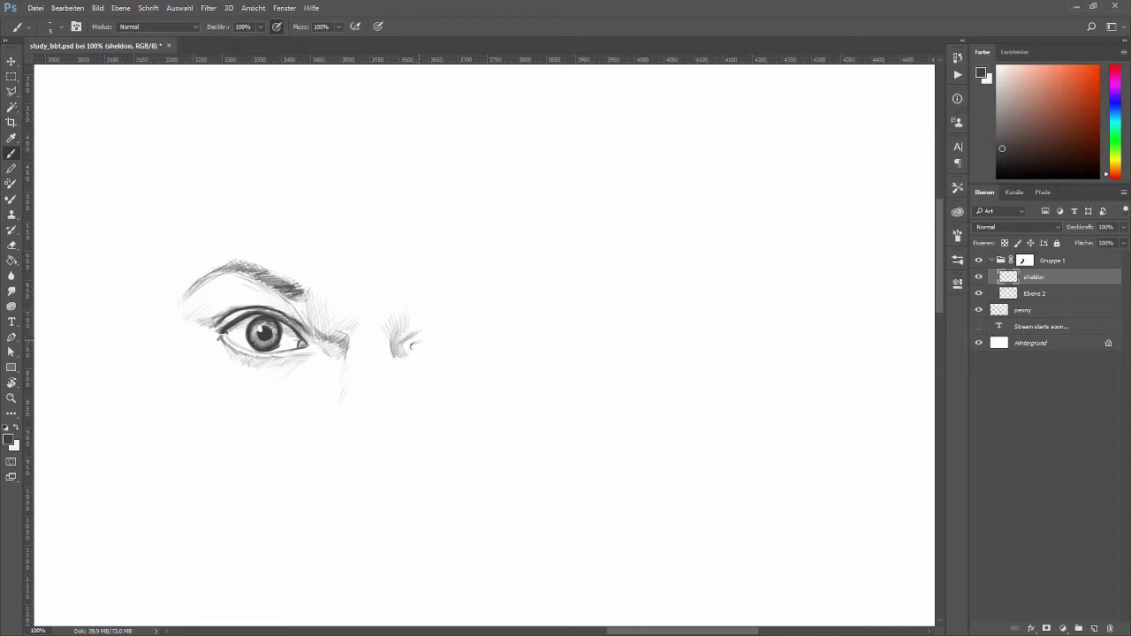
- Draw and darken the second eye's outline to the right of the first
left_click_drag(436, 340, 451, 318)
left_click_drag(449, 320, 477, 327)
left_click_drag(420, 350, 495, 354)
left_click_drag(458, 317, 498, 339)
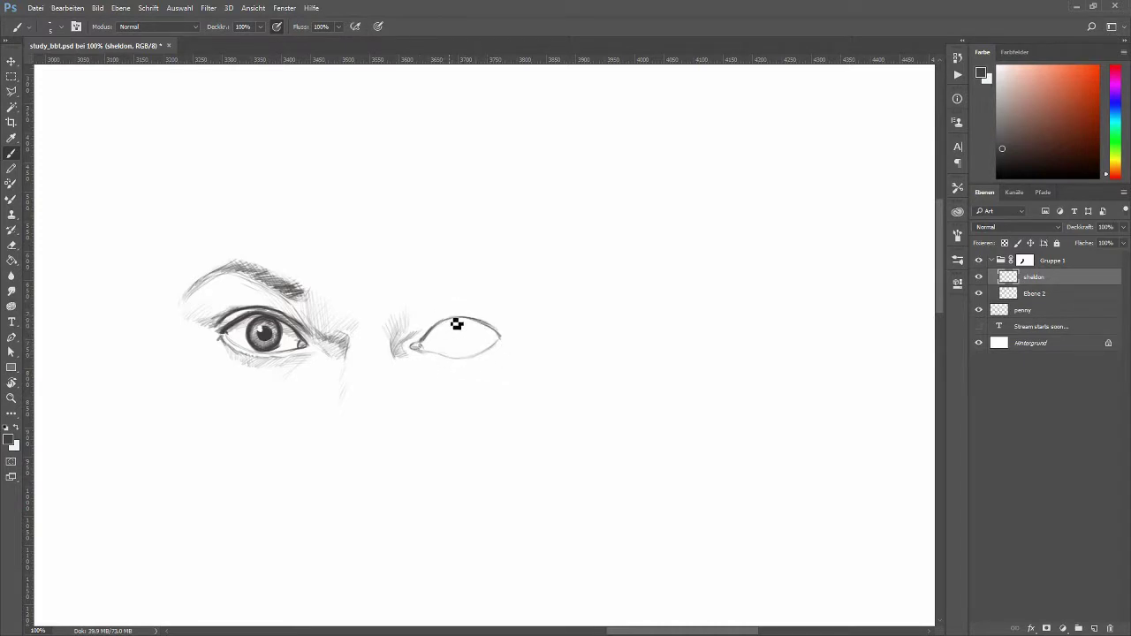
mouse_move(423, 337)
left_mouse_down()
mouse_move(448, 314)
mouse_move(501, 327)
mouse_move(496, 341)
left_mouse_up()
left_click_drag(427, 343, 450, 319)
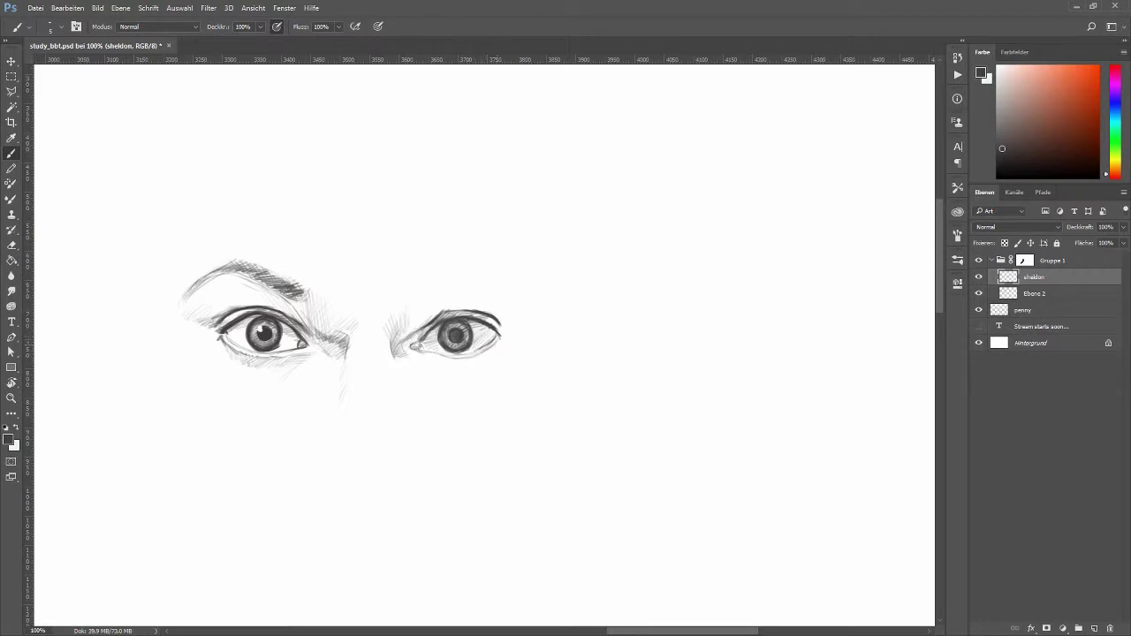
key("x")
left_click(444, 363, "alt")
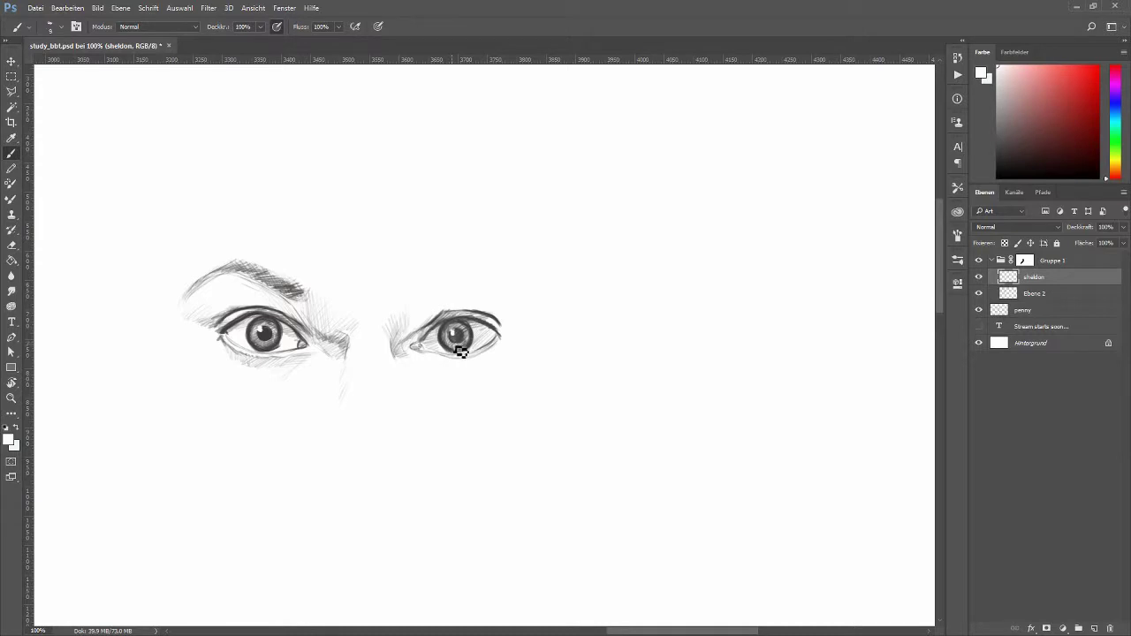
mouse_move(429, 415)
left_mouse_down()
mouse_move(657, 333)
mouse_move(575, 359)
left_mouse_up()
- Lasso the second eye, scale it to about 103%, deselect, and sample a dark grey
key("l")
left_click_drag(441, 303, 447, 379)
key("ctrl+t")
left_click_drag(611, 255, 616, 256)
key("Return")
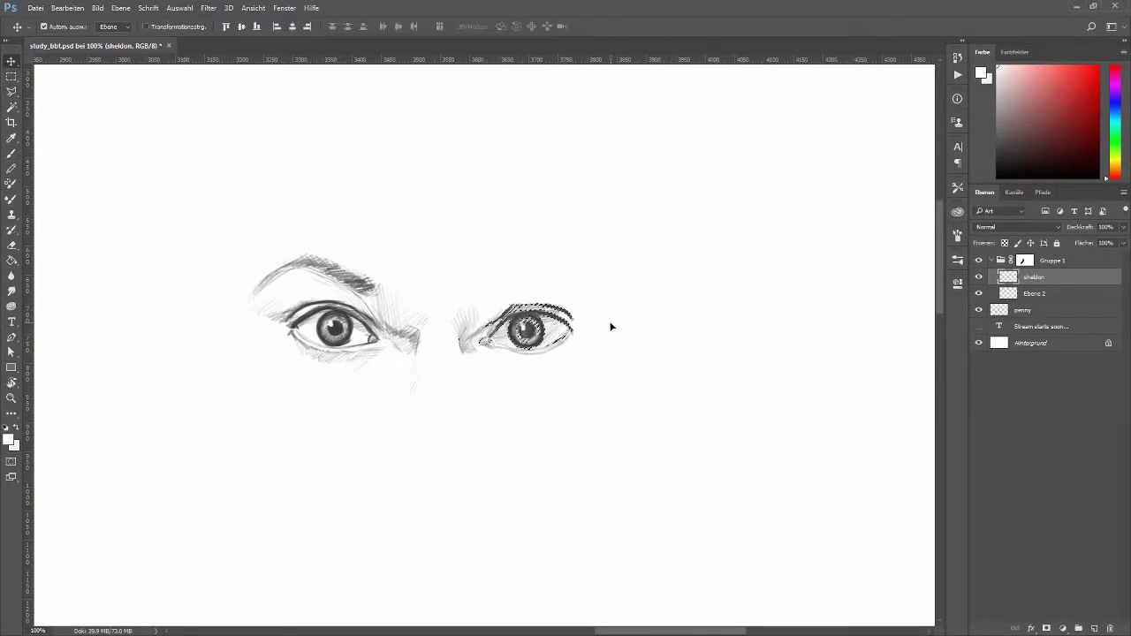
scroll(611, 327, "down", 1)
scroll(592, 349, "down", 2)
key("ctrl+d")
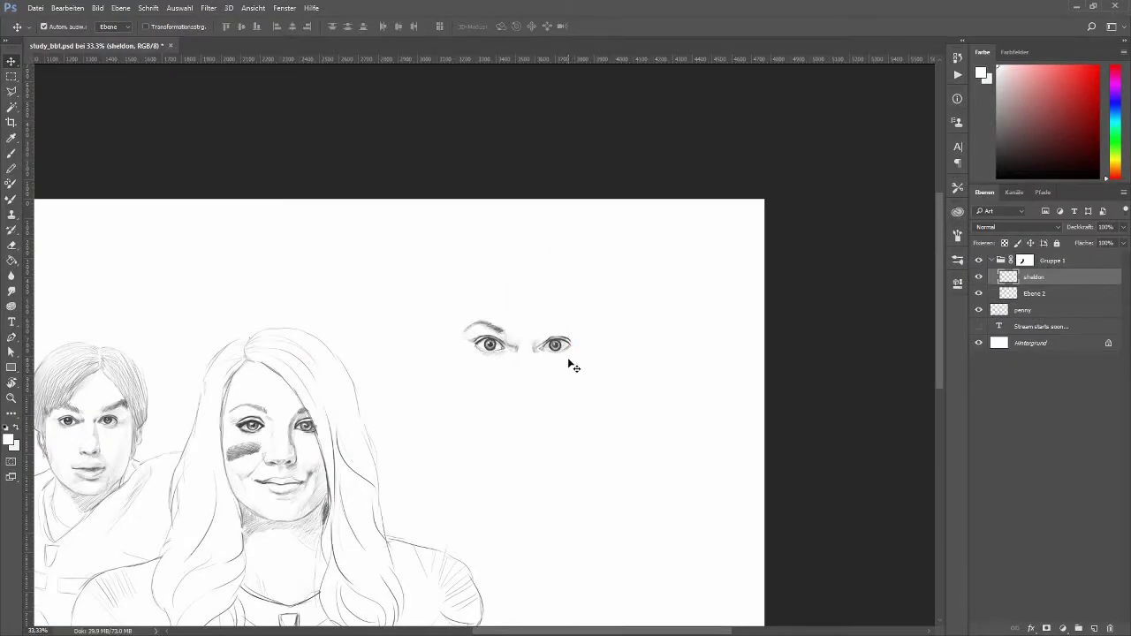
scroll(568, 360, "up", 3)
key("b")
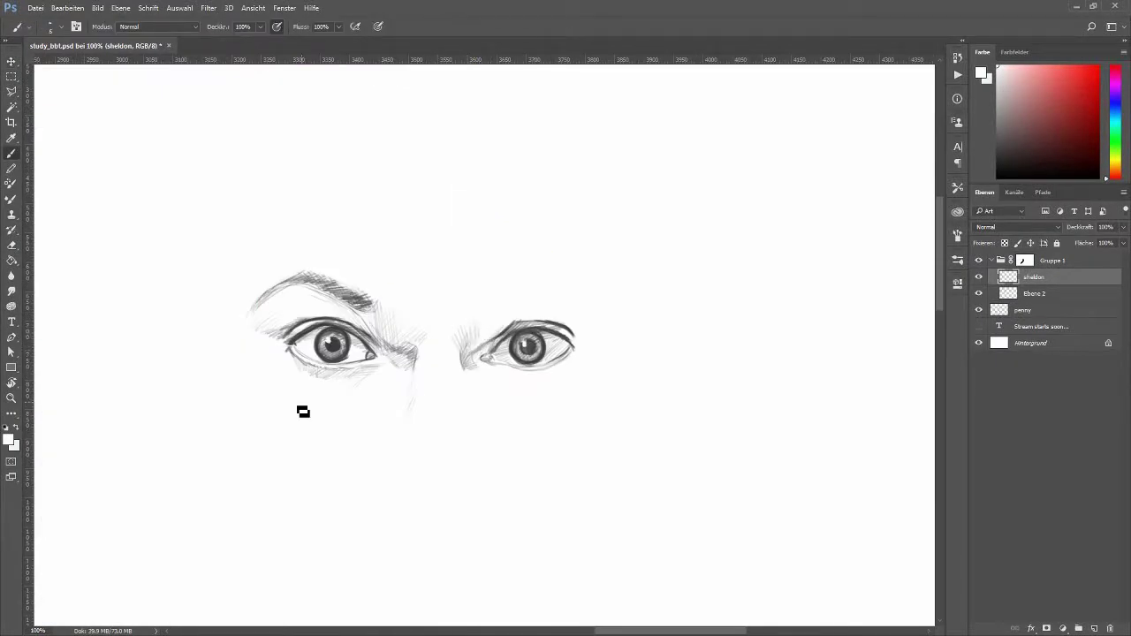
left_click(521, 346, "alt")
- Draw the second hatched eyebrow, the forehead strokes, and shading beside the right eye
mouse_move(521, 313)
left_mouse_down()
mouse_move(489, 344)
mouse_move(479, 338)
mouse_move(561, 284)
mouse_move(589, 301)
mouse_move(518, 292)
mouse_move(552, 276)
mouse_move(566, 295)
mouse_move(584, 266)
mouse_move(534, 288)
mouse_move(590, 283)
mouse_move(541, 281)
mouse_move(560, 265)
mouse_move(592, 291)
left_mouse_up()
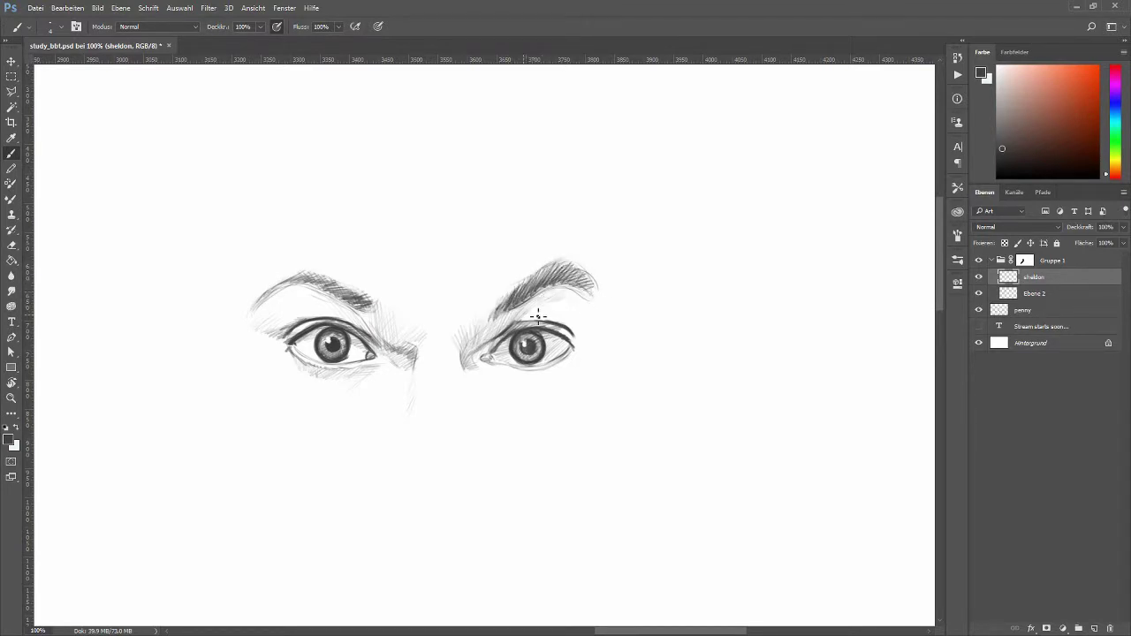
mouse_move(527, 268)
left_mouse_down()
mouse_move(565, 257)
mouse_move(550, 242)
mouse_move(591, 249)
left_mouse_up()
left_click_drag(502, 261, 542, 239)
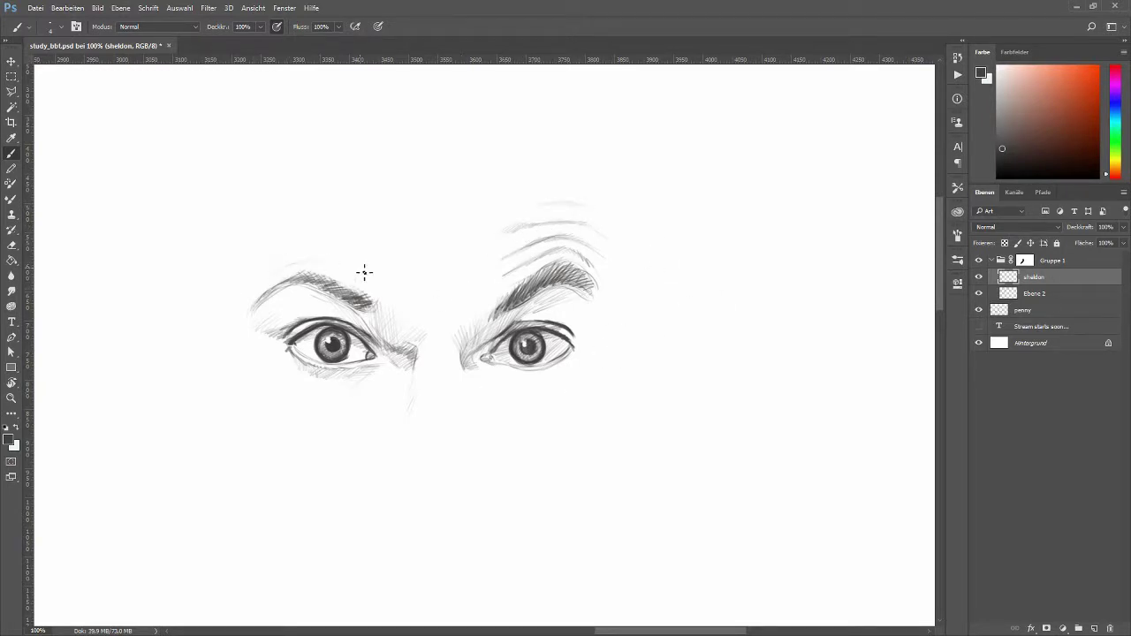
mouse_move(577, 362)
left_mouse_down()
mouse_move(536, 316)
mouse_move(508, 320)
left_mouse_up()
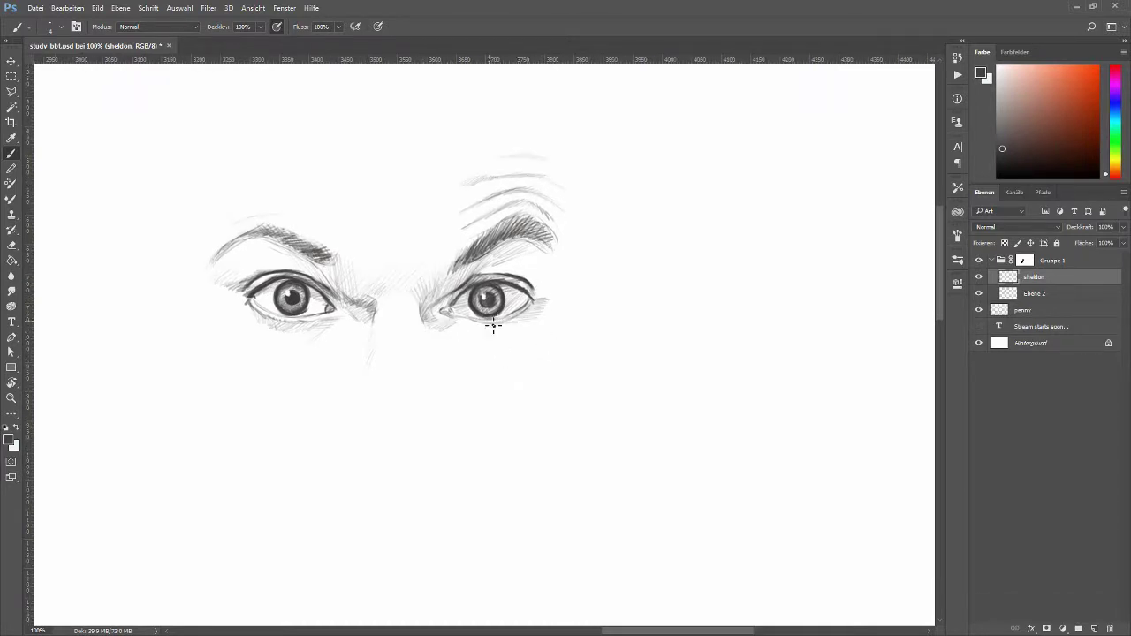
left_click_drag(569, 300, 534, 329)
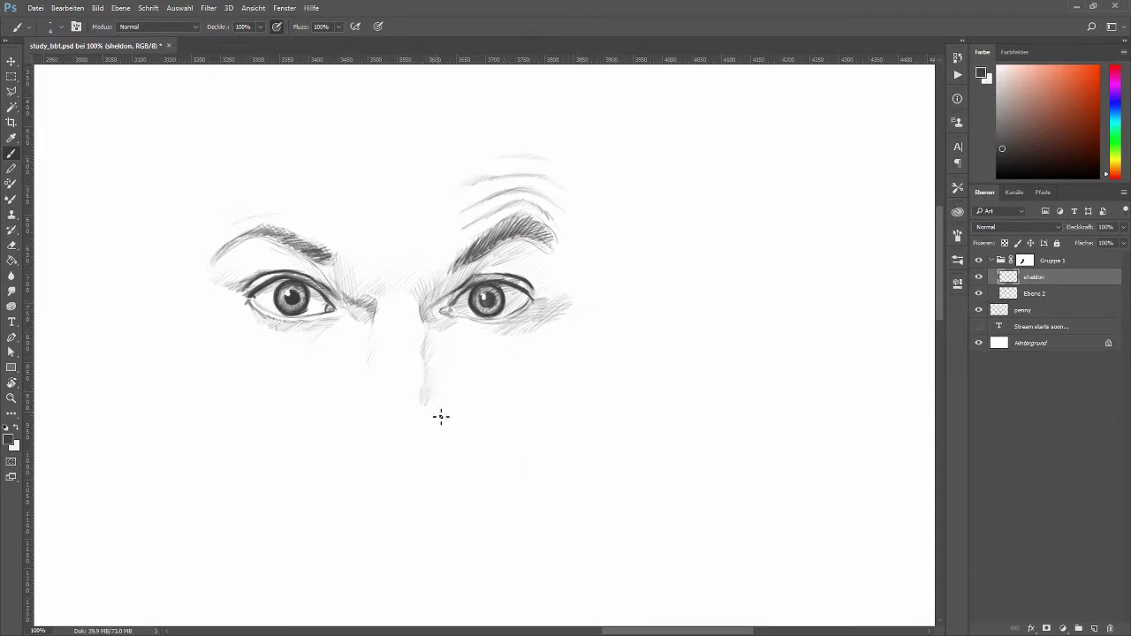
- Sketch the shaded bottom of the nose and the nostril edges
left_click_drag(451, 350, 445, 404)
scroll(416, 371, "down", 1)
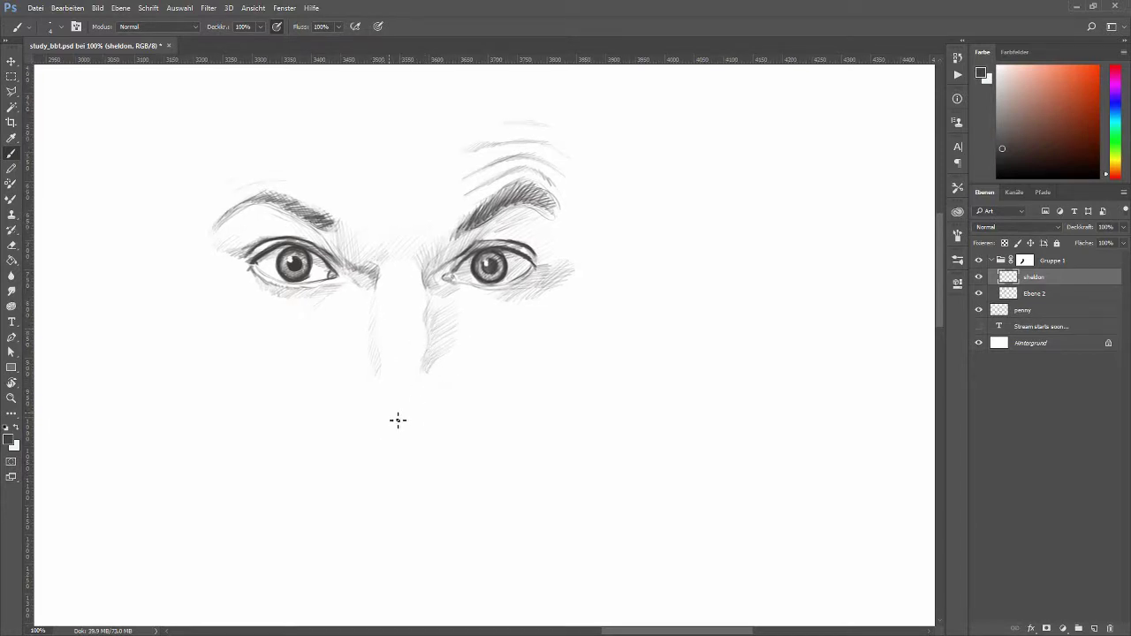
left_click_drag(391, 421, 425, 412)
left_click_drag(444, 393, 433, 387)
left_click_drag(393, 422, 452, 398)
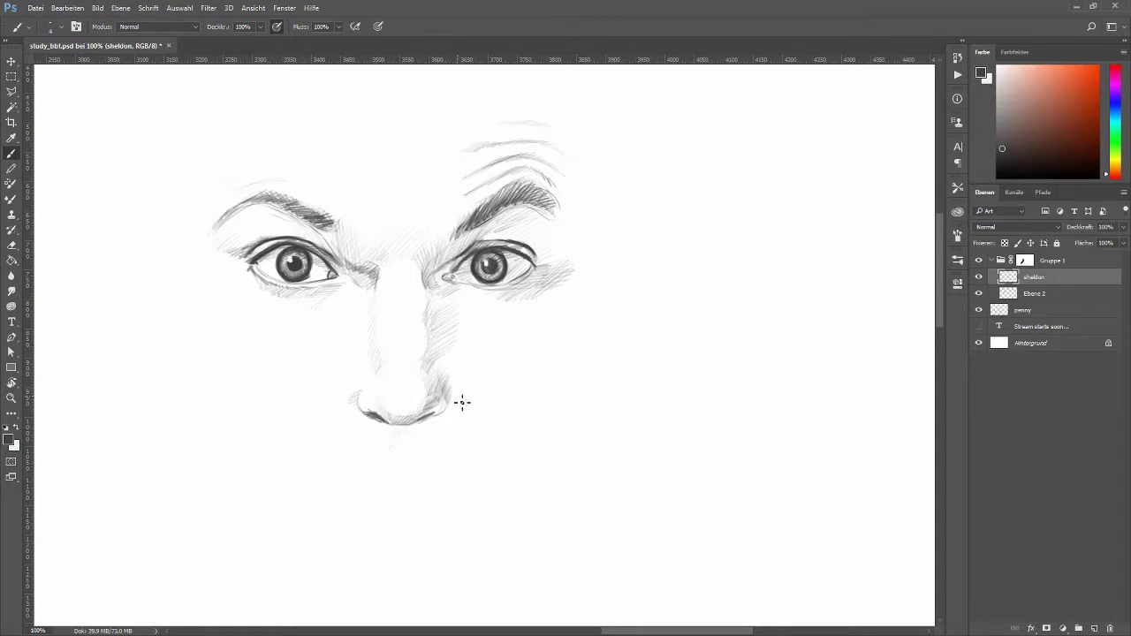
scroll(452, 380, "down", 2)
- Darken and lengthen the upper lip line and shade the lip corners and underside curve
scroll(437, 394, "down", 1)
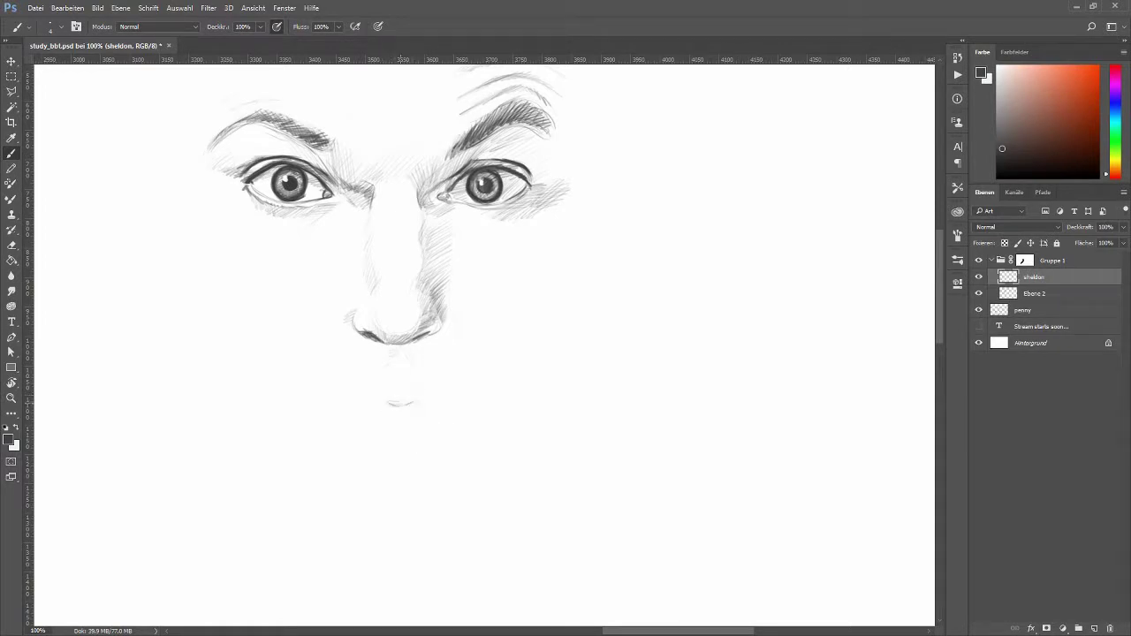
left_click_drag(389, 404, 464, 402)
left_click_drag(337, 402, 356, 400)
mouse_move(416, 412)
left_mouse_down()
mouse_move(349, 405)
mouse_move(397, 419)
mouse_move(457, 407)
mouse_move(440, 408)
left_mouse_up()
left_click_drag(330, 405, 455, 406)
left_click_drag(306, 405, 322, 403)
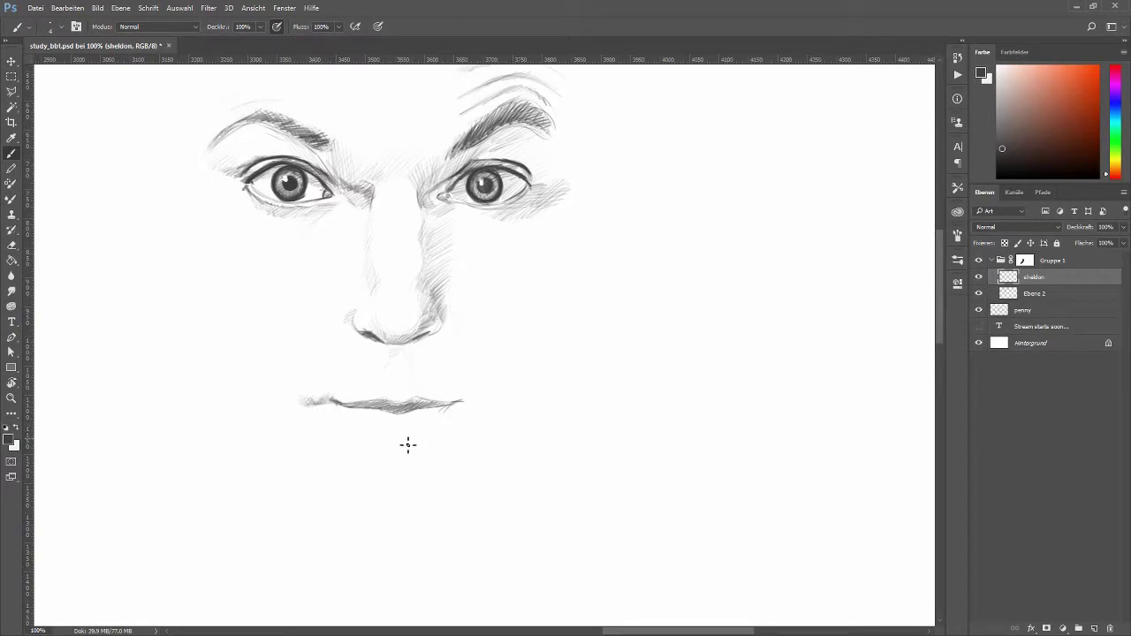
mouse_move(445, 408)
left_mouse_down()
mouse_move(423, 432)
mouse_move(454, 404)
mouse_move(344, 404)
mouse_move(440, 419)
mouse_move(365, 438)
mouse_move(415, 446)
left_mouse_up()
- Nudge the lassoed mouth slightly up and right, then deselect
key("l")
left_click_drag(296, 382, 483, 475)
key("v")
left_click_drag(434, 404, 467, 412)
key("ctrl+d")
key("b")
key("e")
key("b")
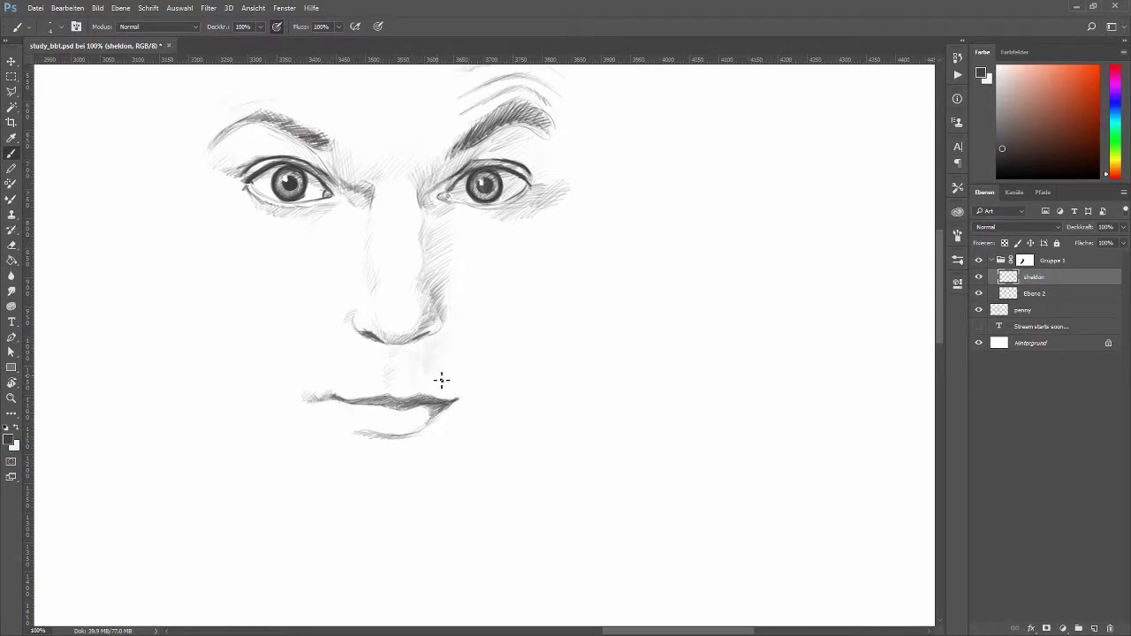
- Hatch the area between nose and upper lip and shade the lower lip
mouse_move(437, 401)
left_mouse_down()
mouse_move(446, 371)
mouse_move(442, 380)
mouse_move(437, 327)
left_mouse_up()
left_click_drag(455, 367, 453, 361)
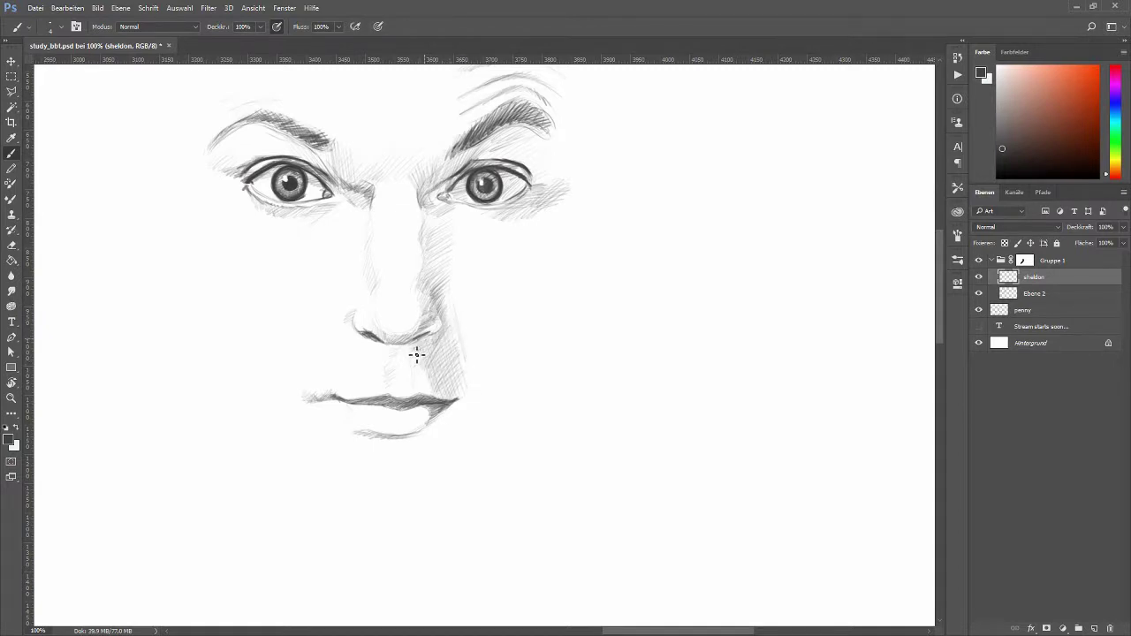
scroll(411, 346, "down", 1)
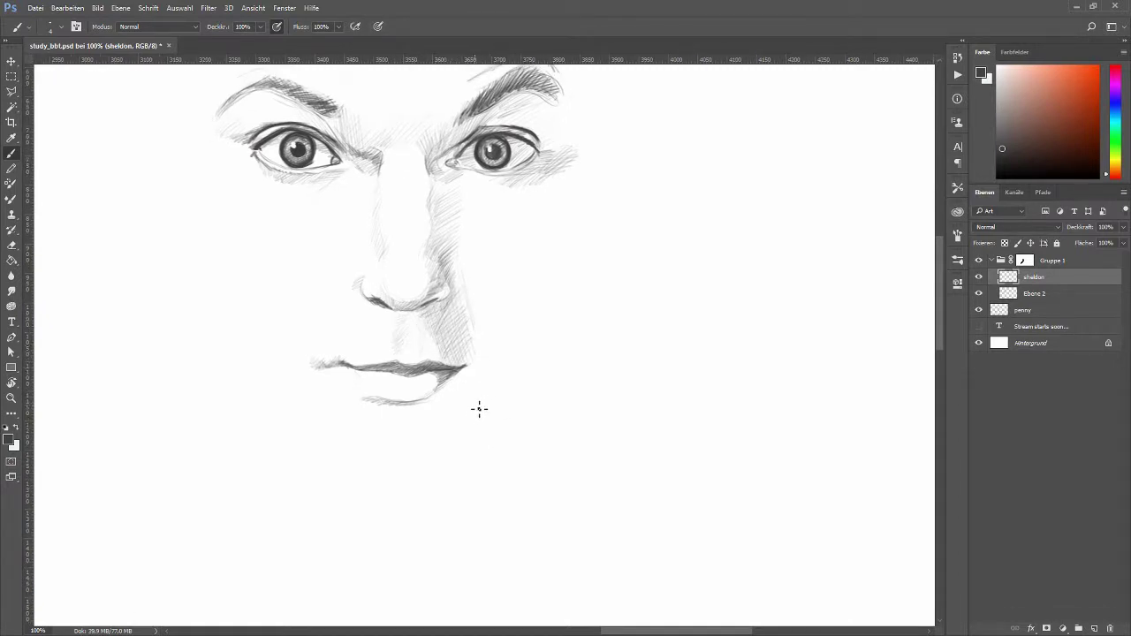
mouse_move(373, 375)
left_mouse_down()
mouse_move(411, 389)
mouse_move(394, 397)
mouse_move(434, 381)
mouse_move(399, 382)
mouse_move(416, 404)
mouse_move(392, 392)
mouse_move(387, 409)
mouse_move(457, 391)
left_mouse_up()
key("e")
key("b")
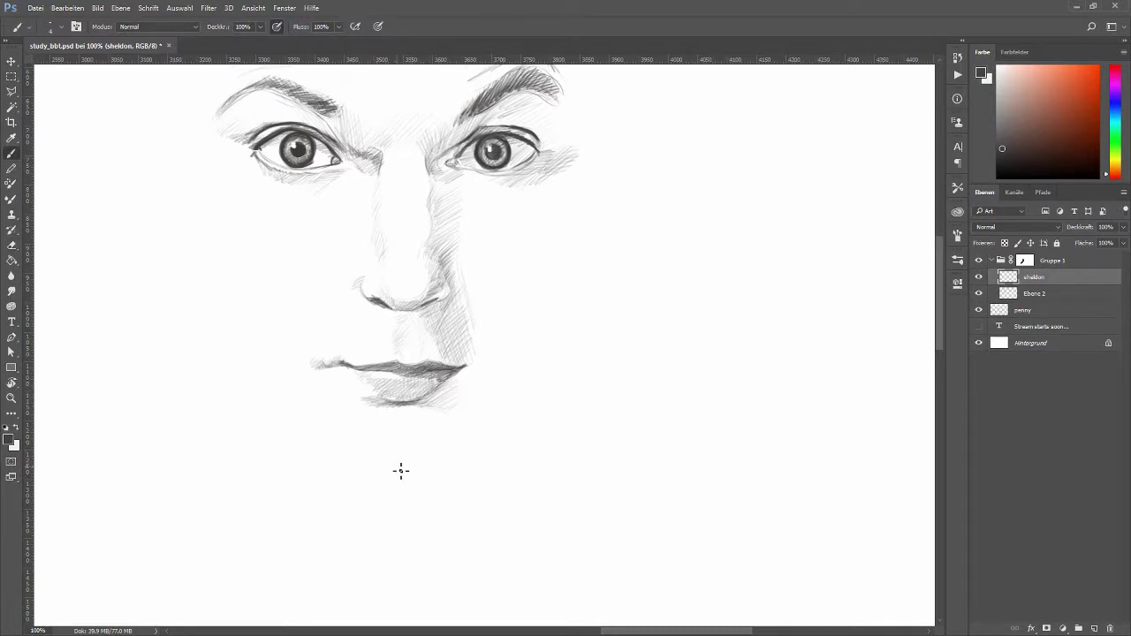
- Draw a short chin line beneath the lower lip
left_click_drag(384, 477, 404, 478)
key("v")
key("b")
- Draw the jawline up from the chin and the right-side face contour
left_click_drag(504, 424, 572, 346)
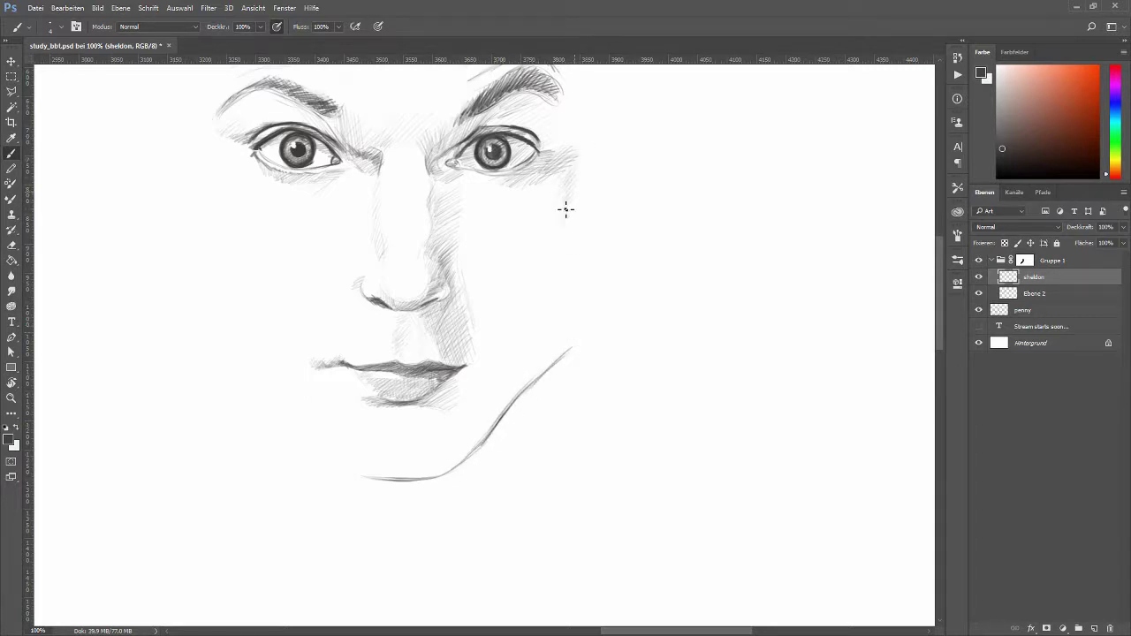
left_click(571, 159, "alt")
left_click_drag(604, 192, 590, 264)
mouse_move(565, 353)
left_mouse_down()
mouse_move(586, 274)
mouse_move(561, 360)
left_mouse_up()
left_click_drag(606, 154, 591, 239)
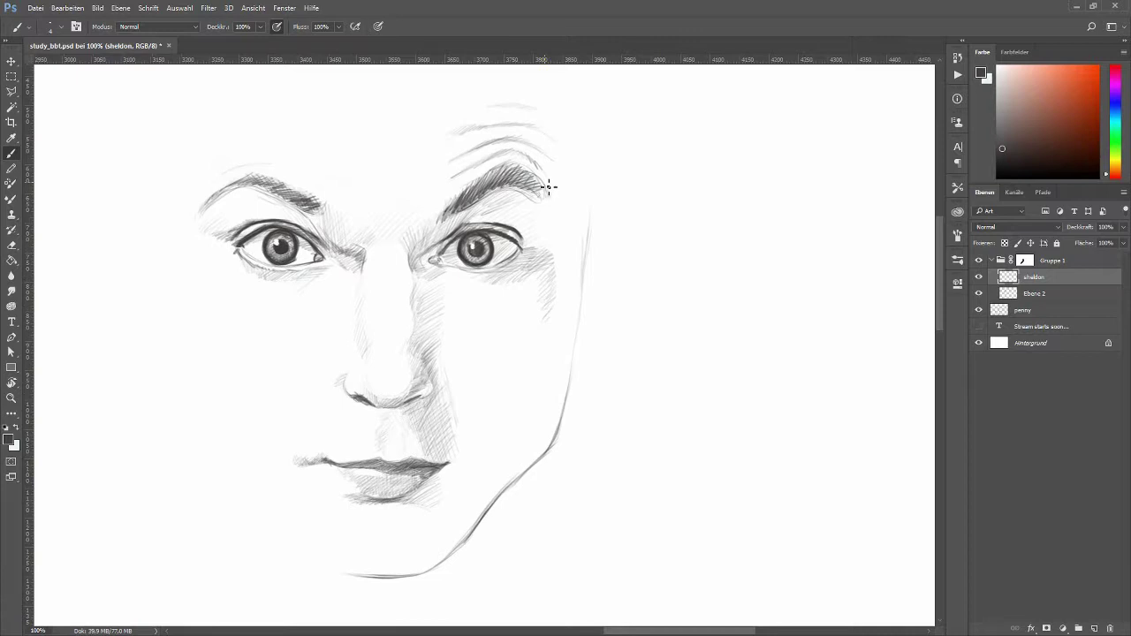
mouse_move(591, 185)
left_mouse_down()
mouse_move(570, 233)
mouse_move(568, 196)
left_mouse_up()
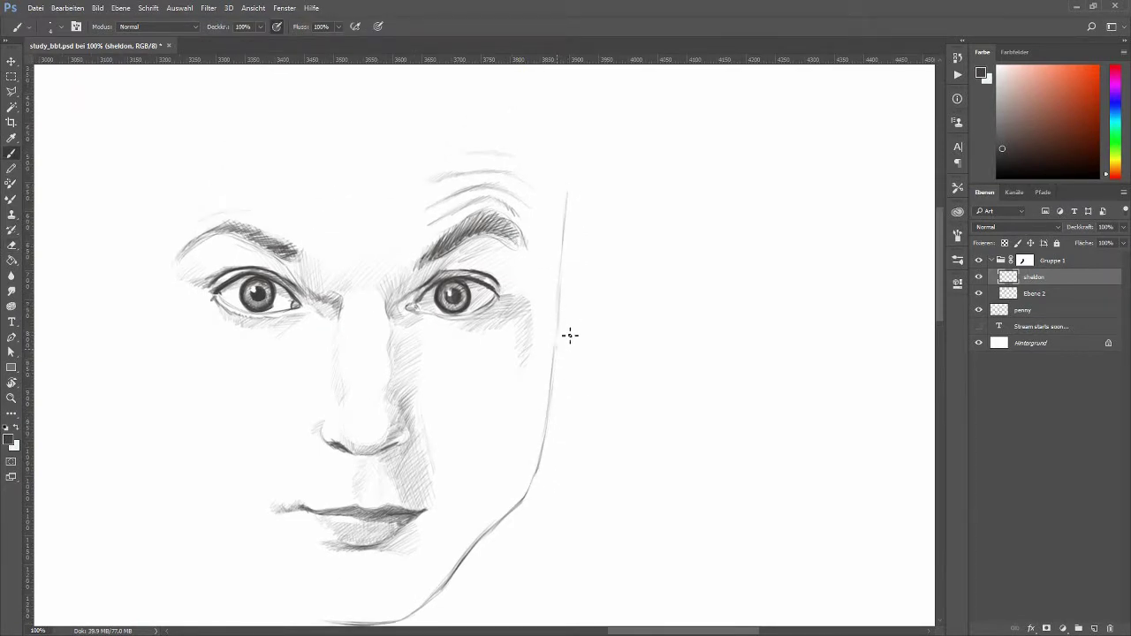
- Outline the right ear and sketch the left temple curve and upper-ear line
left_click_drag(582, 322, 593, 253)
mouse_move(590, 292)
left_mouse_down()
mouse_move(590, 245)
mouse_move(576, 222)
mouse_move(570, 241)
left_mouse_up()
left_click_drag(325, 603, 409, 535)
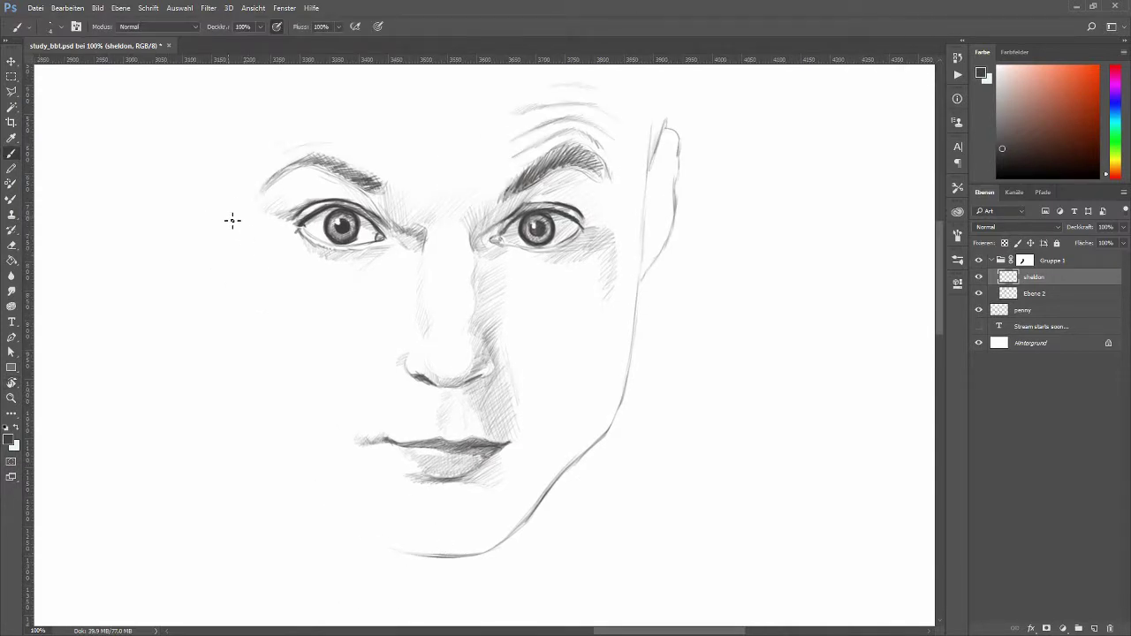
left_click_drag(232, 116, 216, 160)
mouse_move(624, 96)
left_mouse_down()
mouse_move(581, 182)
mouse_move(599, 202)
left_mouse_up()
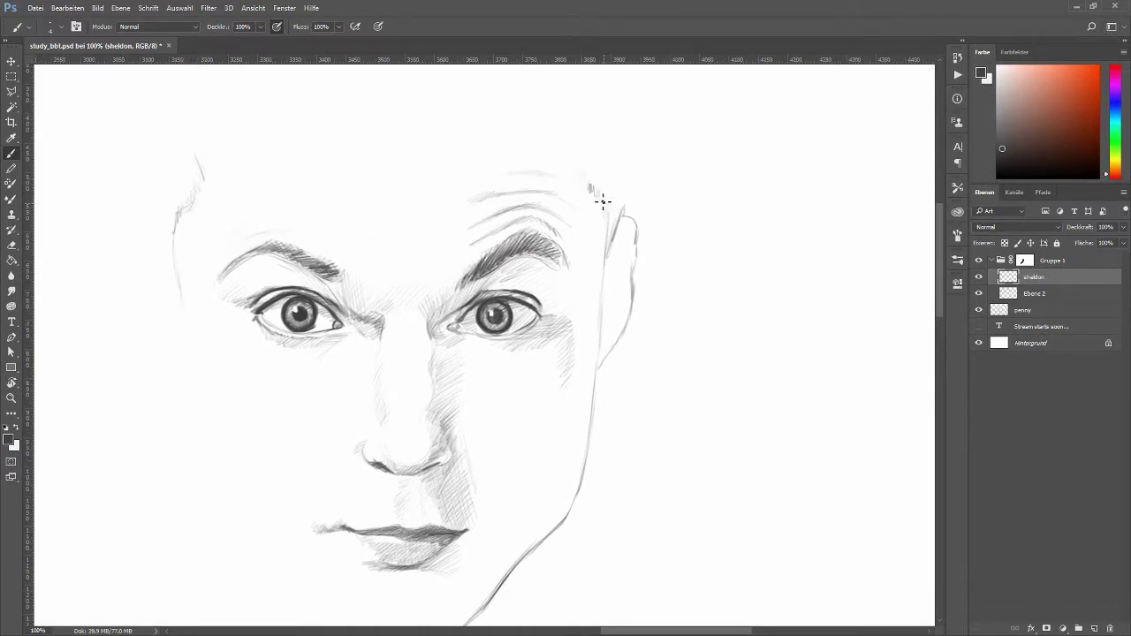
left_click_drag(258, 155, 291, 230)
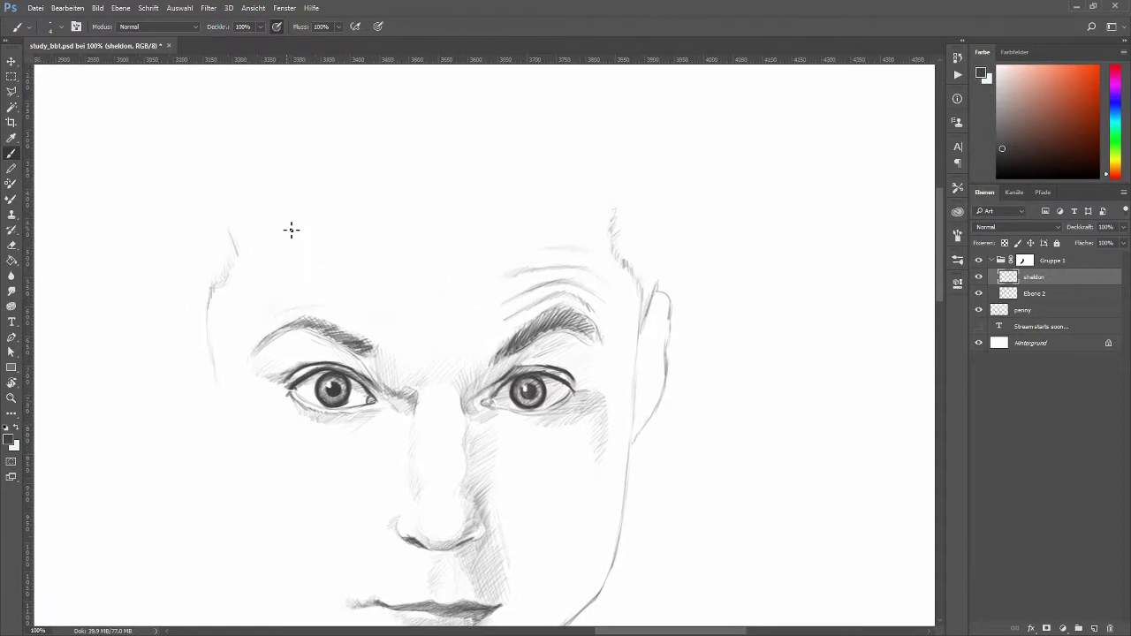
scroll(390, 242, "down", 2)
scroll(390, 242, "down", 2)
scroll(416, 244, "up", 2)
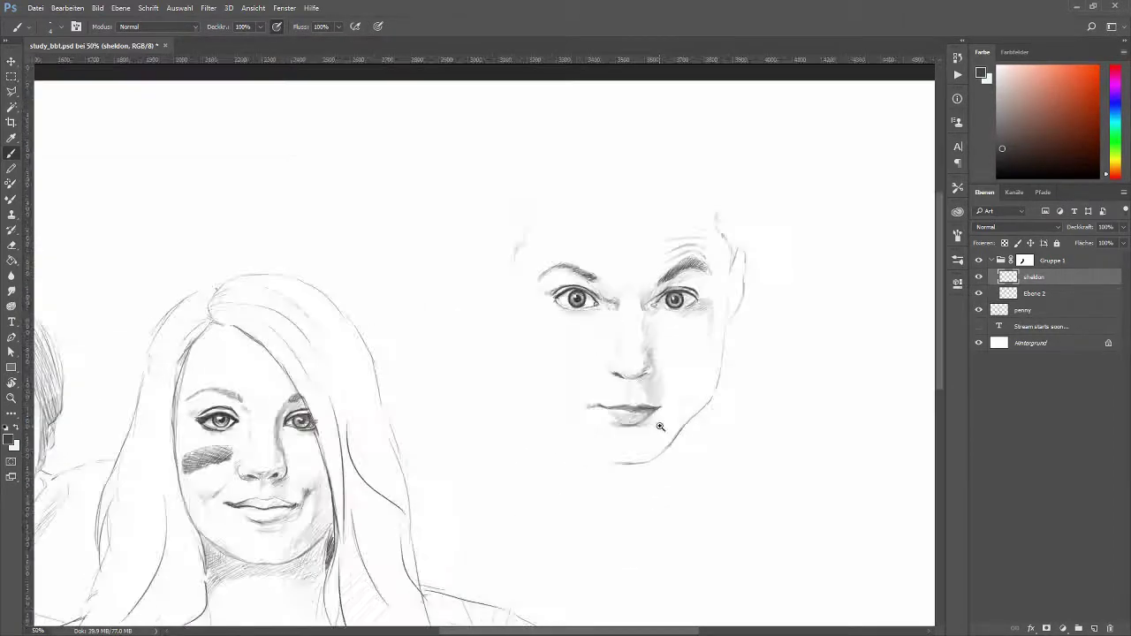
scroll(423, 244, "up", 1)
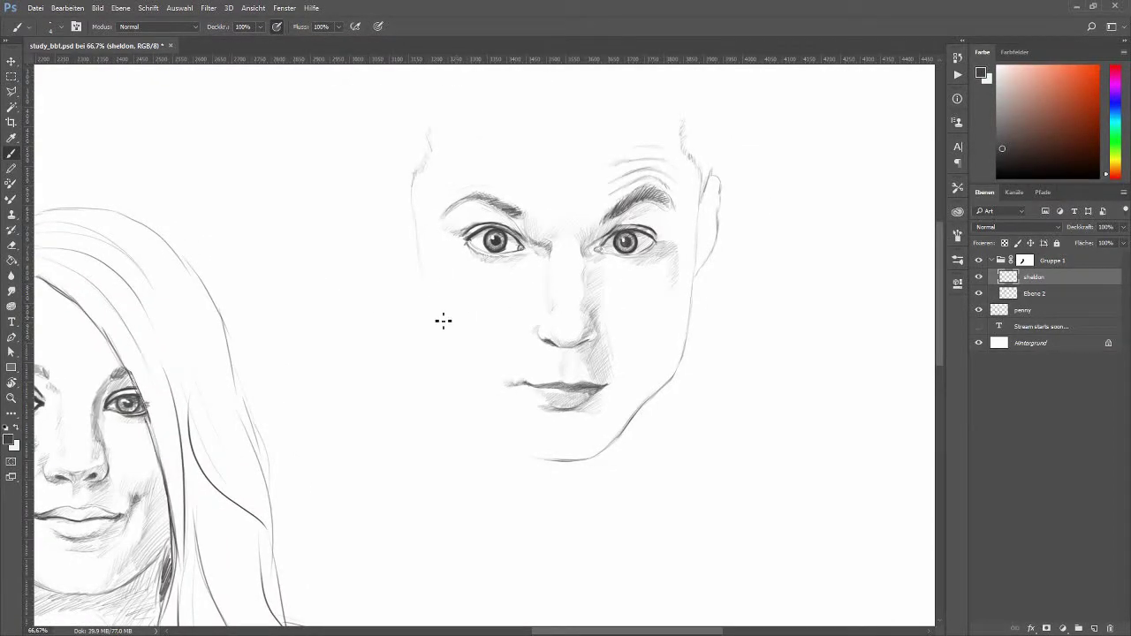
left_click_drag(502, 387, 428, 342)
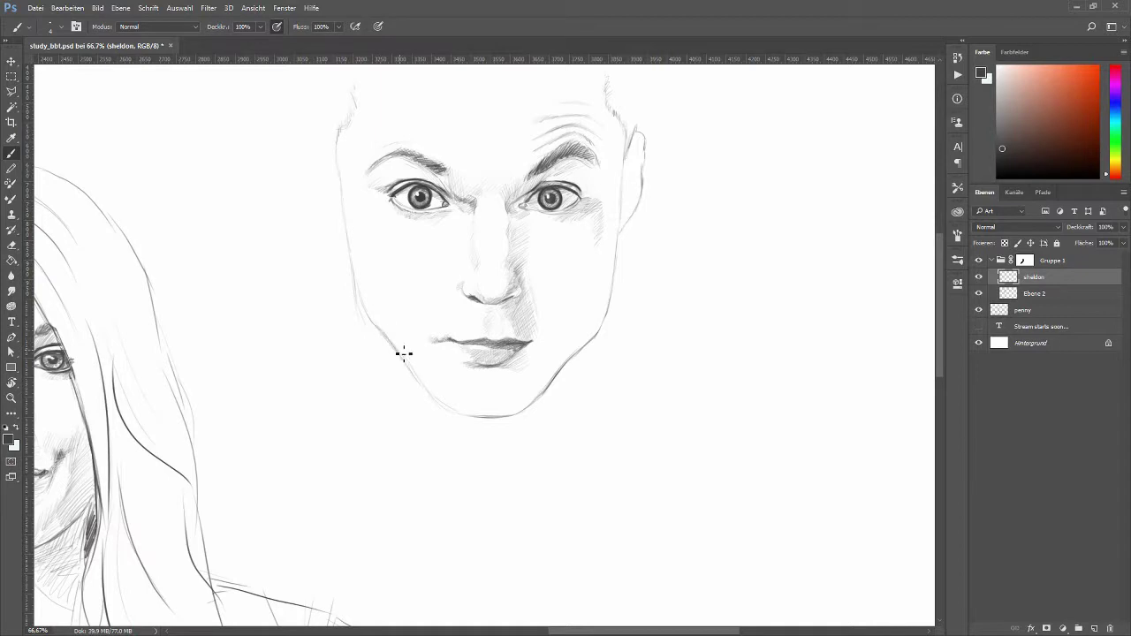
- Erase and trim part of the left jaw line
key("e")
left_click_drag(374, 324, 414, 330)
key("b")
key("e")
key("b")
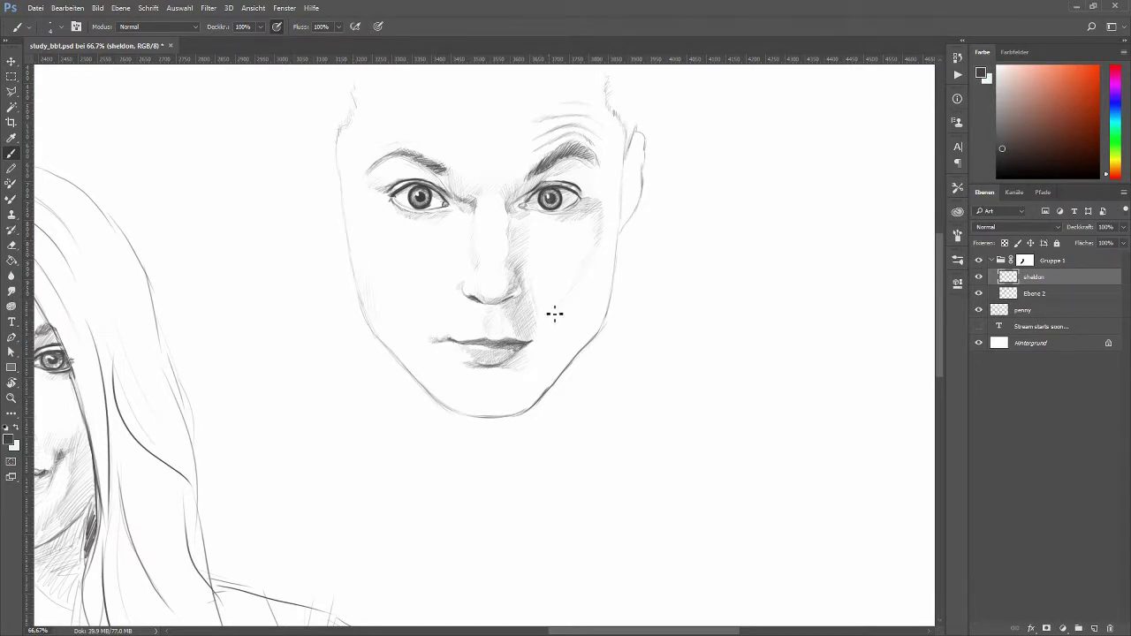
scroll(510, 311, "up", 3)
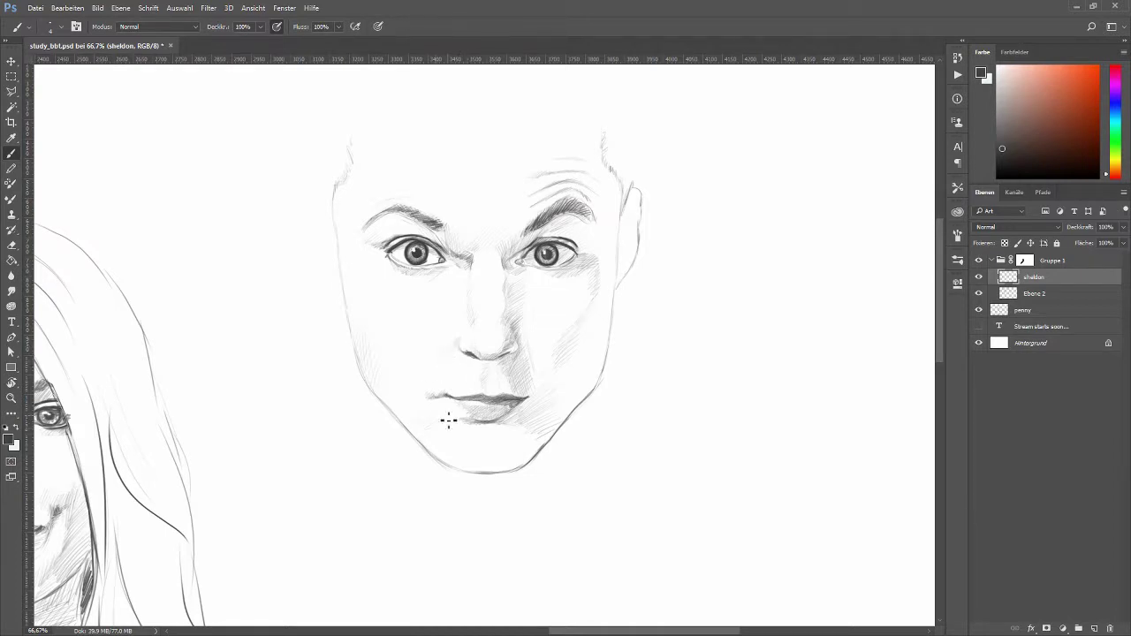
scroll(449, 420, "down", 2)
scroll(515, 371, "right", 2)
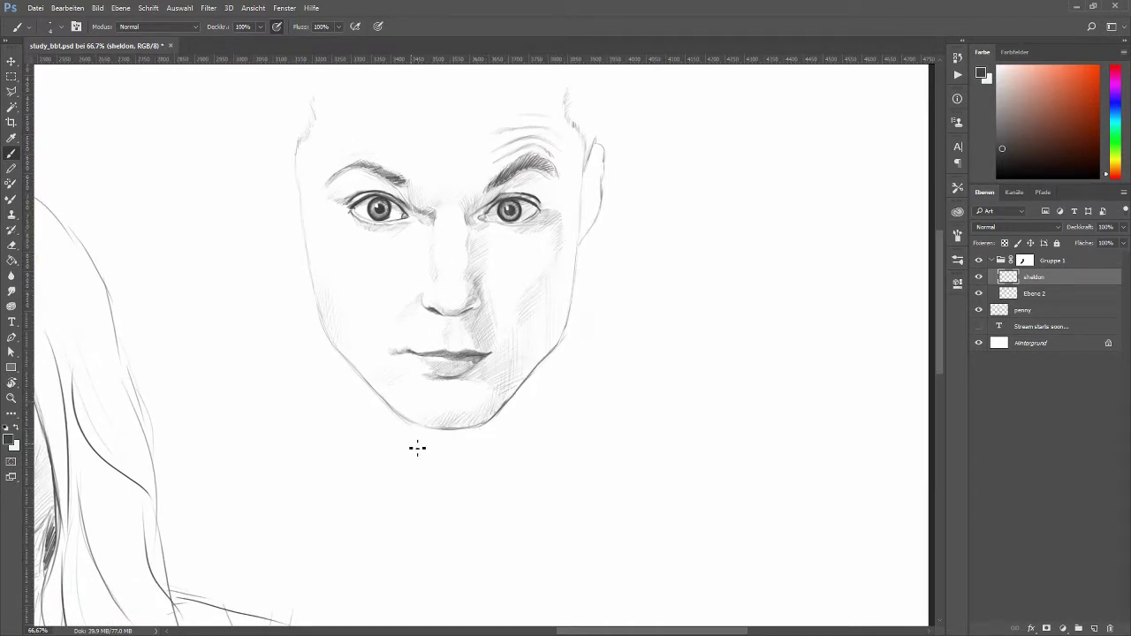
- Enlarge the lassoed lips to about 110%
scroll(575, 345, "down", 3)
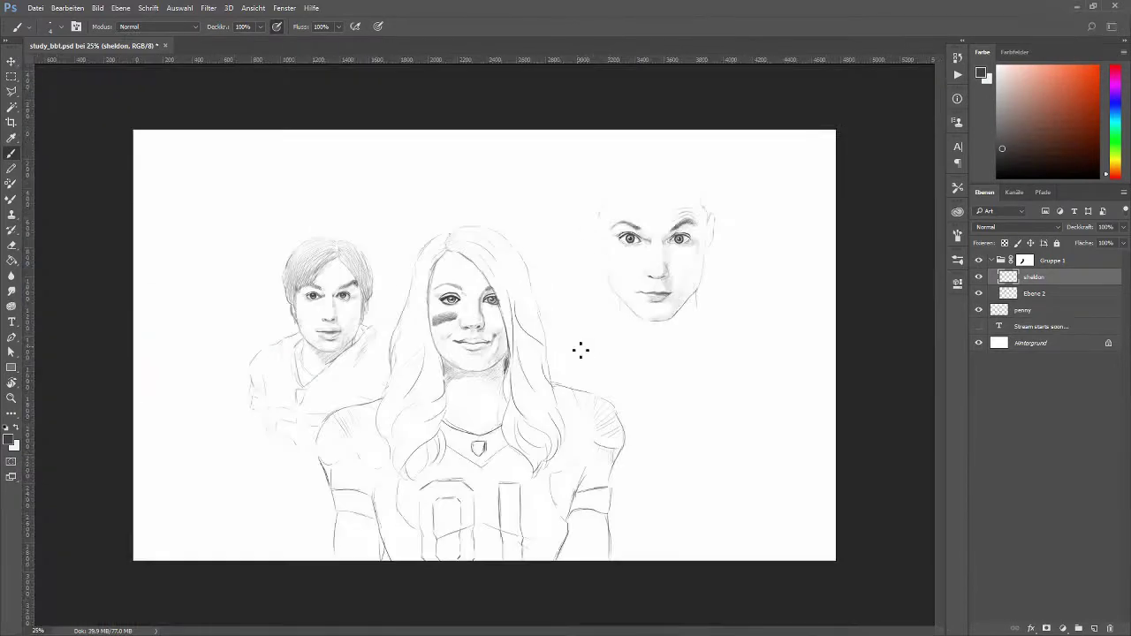
scroll(623, 507, "up", 2)
key("ctrl+1")
key("l")
left_click_drag(367, 380, 362, 389)
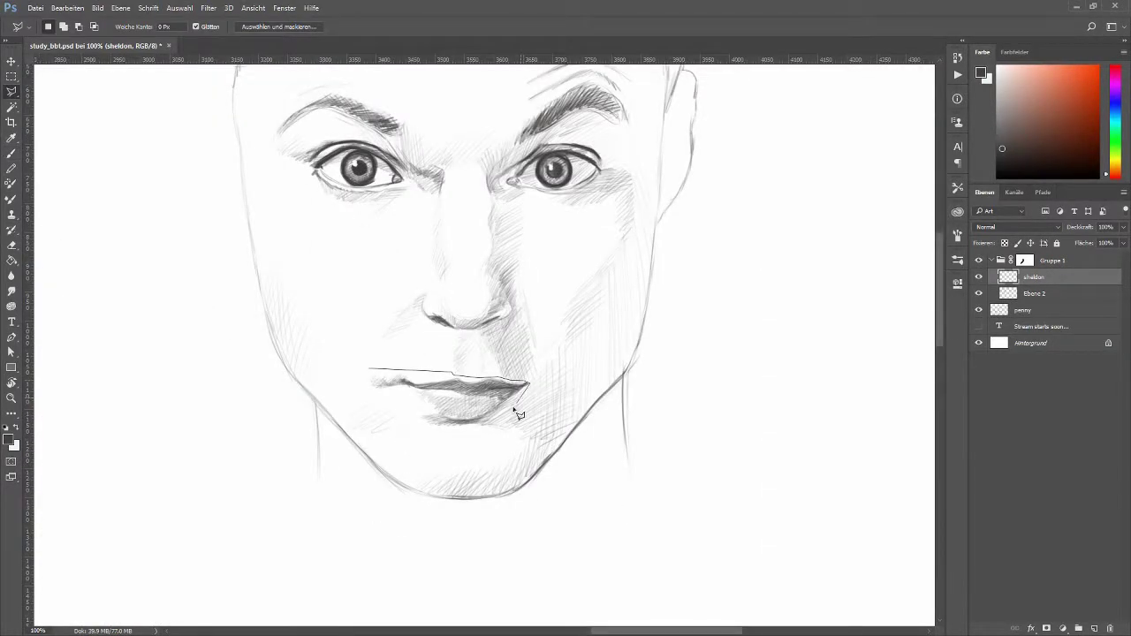
key("ctrl+t")
left_click_drag(535, 401, 570, 406)
scroll(570, 407, "down", 3)
scroll(663, 327, "up", 2)
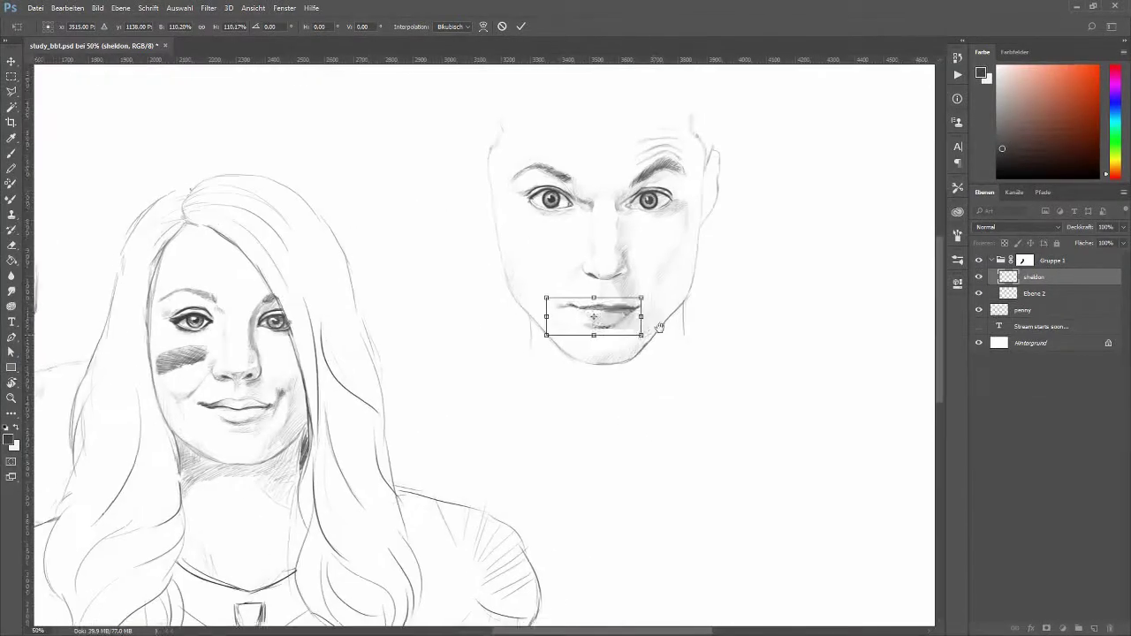
left_click_drag(662, 329, 665, 339)
key("Return")
key("ctrl+d")
- Warp the left half of the face inward
key("e")
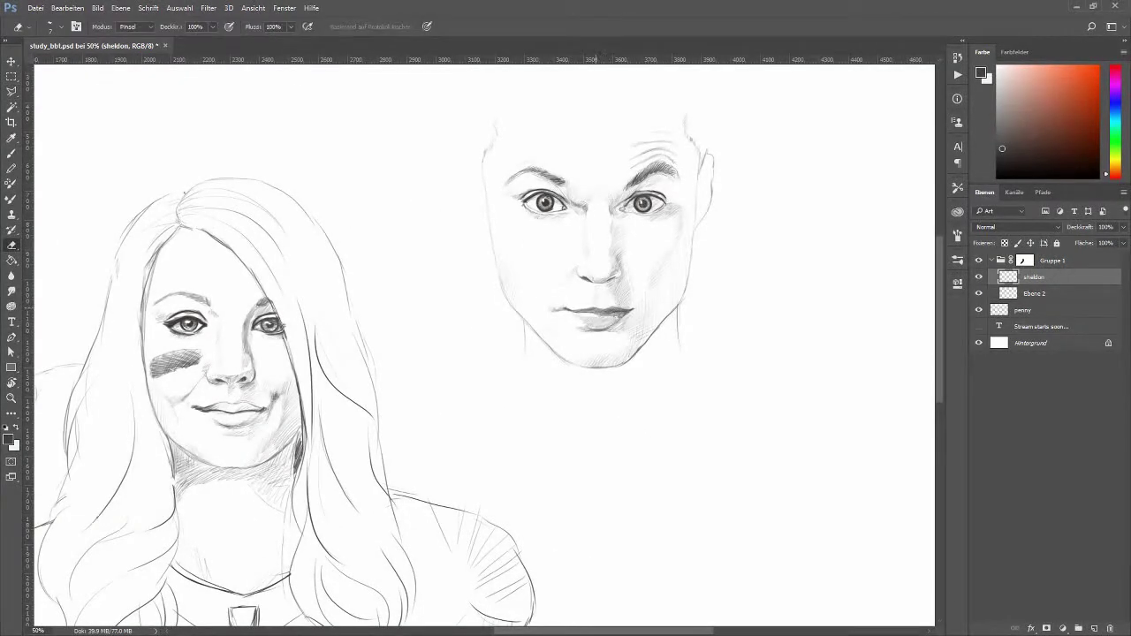
key("b")
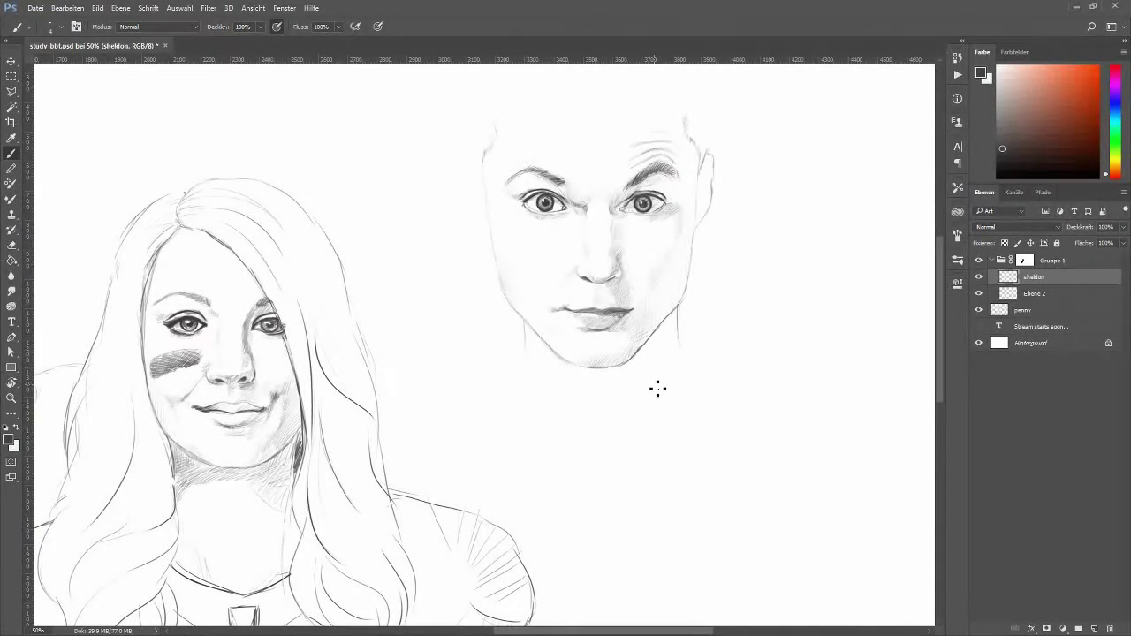
key("l")
mouse_move(500, 110)
left_mouse_down()
mouse_move(551, 323)
mouse_move(500, 110)
left_mouse_up()
key("ctrl+t")
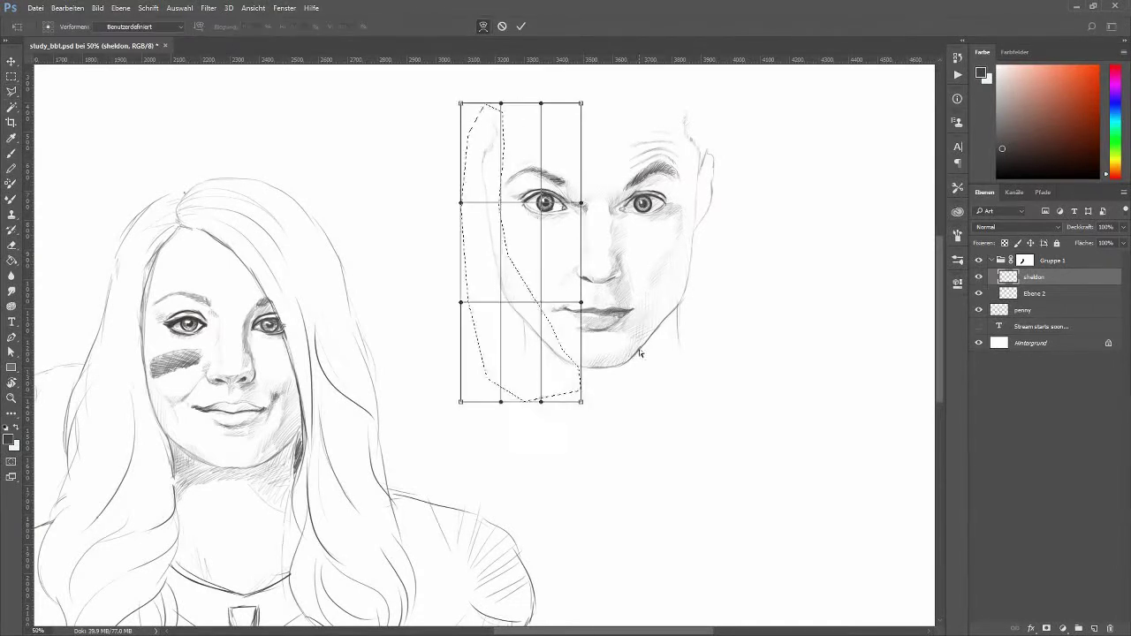
left_click_drag(503, 306, 525, 291)
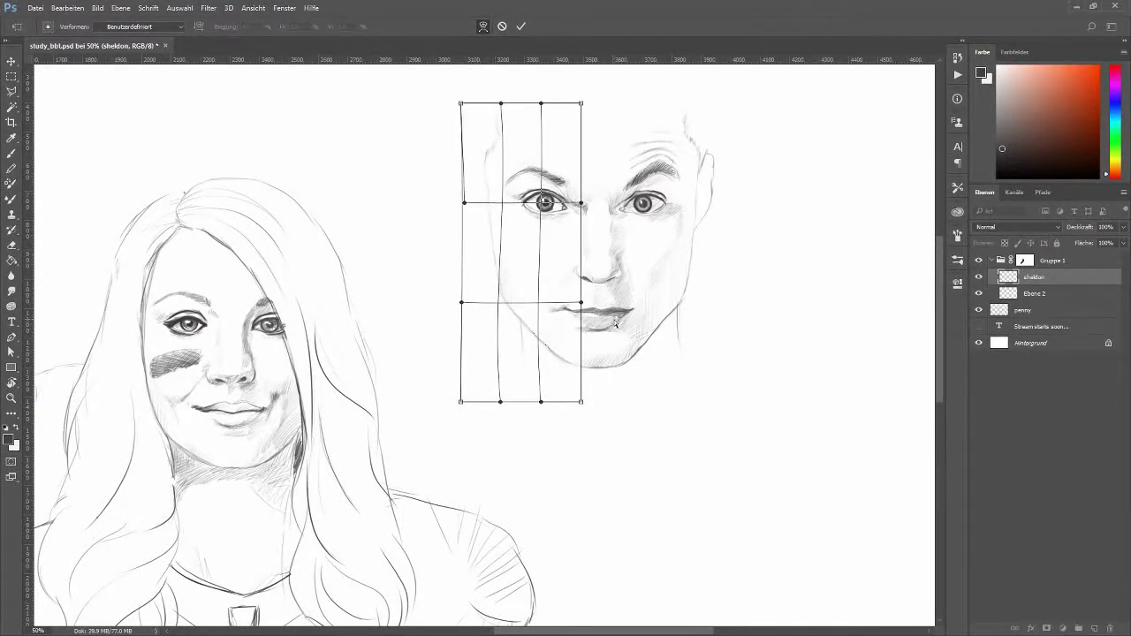
key("Return")
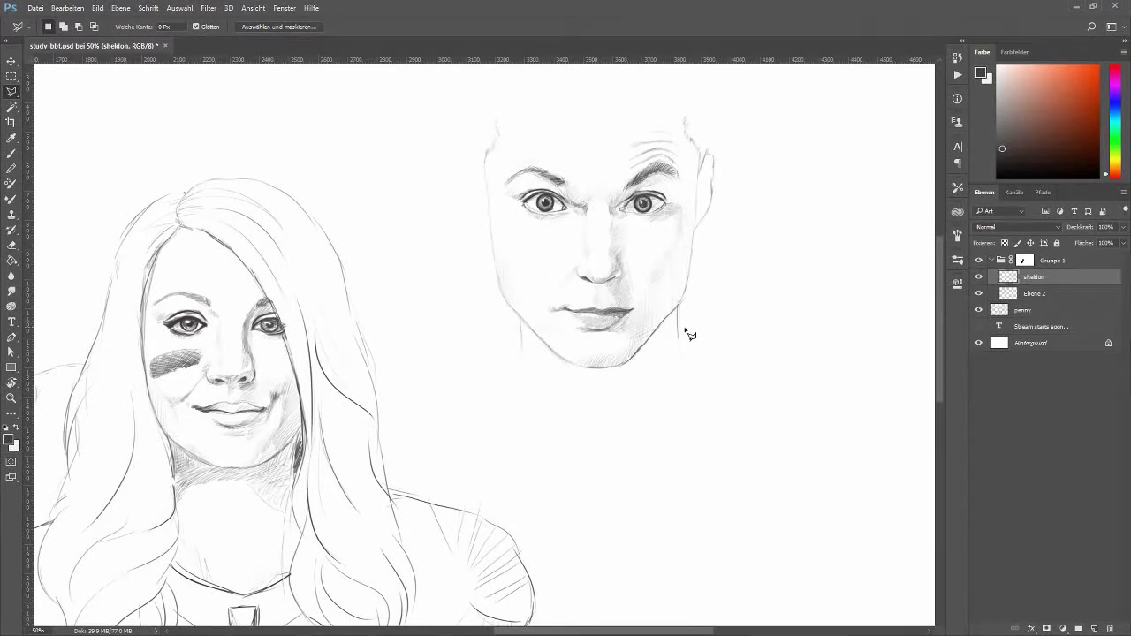
- Reshape the chin and lower jaw with a Warp transform
mouse_move(505, 309)
left_mouse_down()
mouse_move(636, 354)
mouse_move(500, 354)
left_mouse_up()
key("ctrl+t")
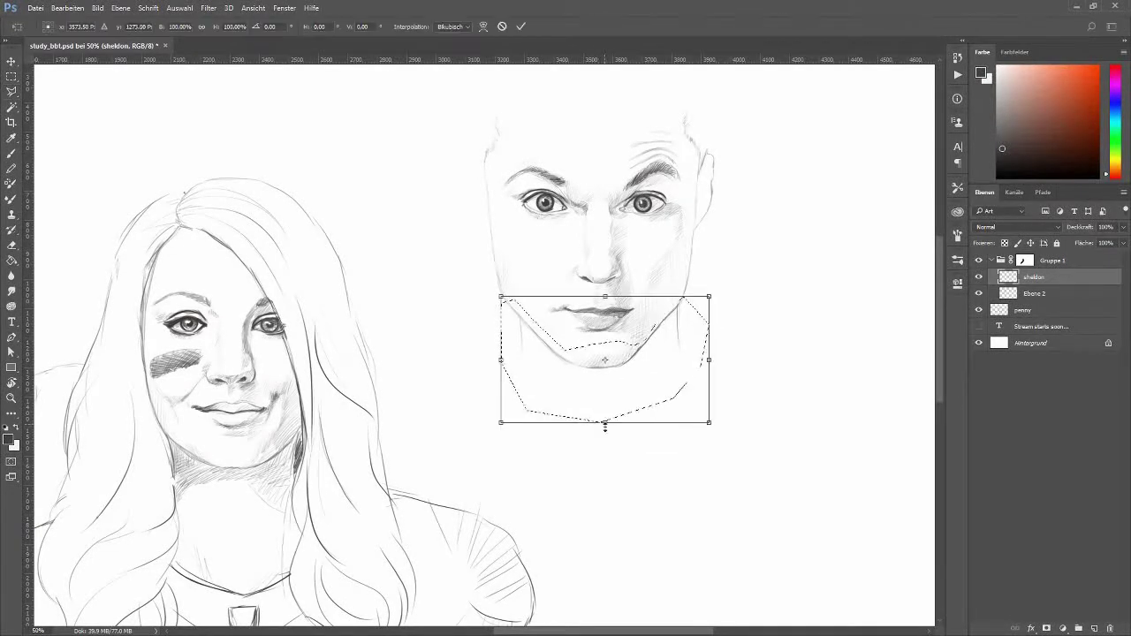
right_click(632, 404)
left_click(663, 437)
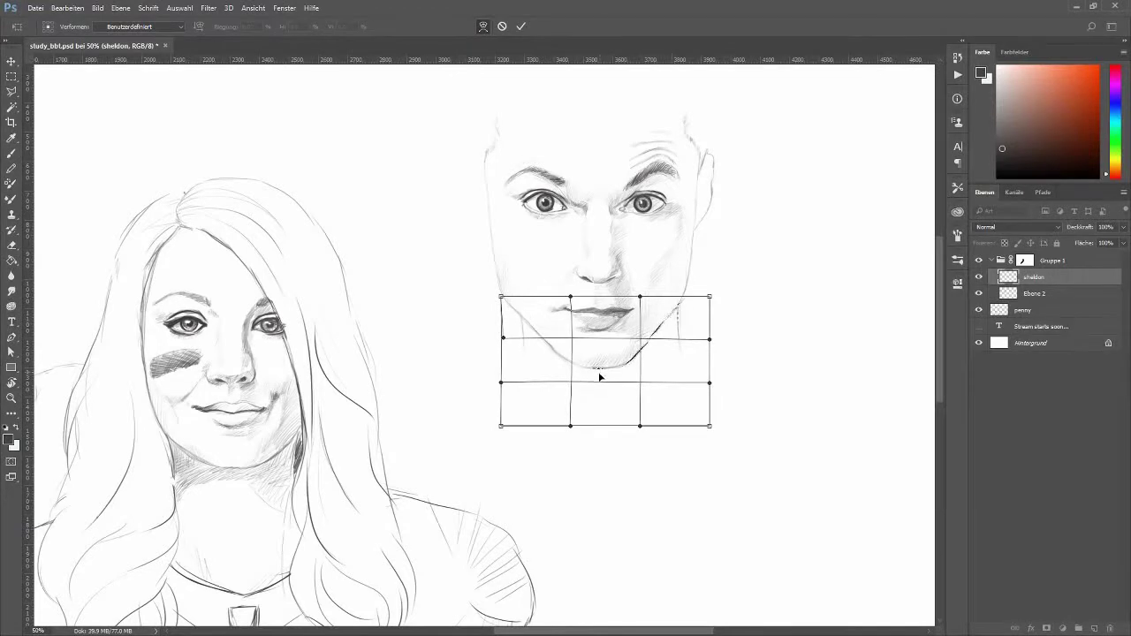
mouse_move(624, 385)
left_mouse_down()
mouse_move(681, 326)
mouse_move(629, 334)
left_mouse_up()
key("Return")
- Reshape the selected nose with a transform, then deselect
mouse_move(581, 222)
left_mouse_down()
mouse_move(633, 305)
mouse_move(572, 284)
mouse_move(562, 254)
mouse_move(570, 268)
left_mouse_up()
key("ctrl+t")
key("Return")
key("ctrl+d")
- Darken both jawlines and sketch the top outline of the fourth head
key("ctrl+minus")
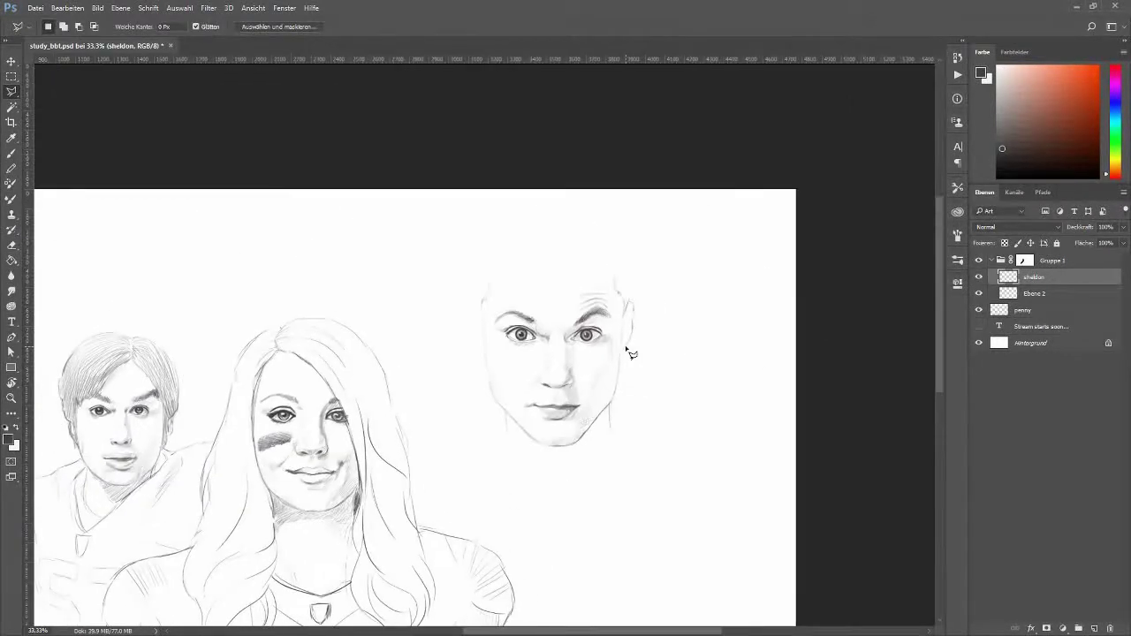
key("ctrl+plus")
key("ctrl+plus")
key("b")
left_click_drag(482, 404, 455, 296)
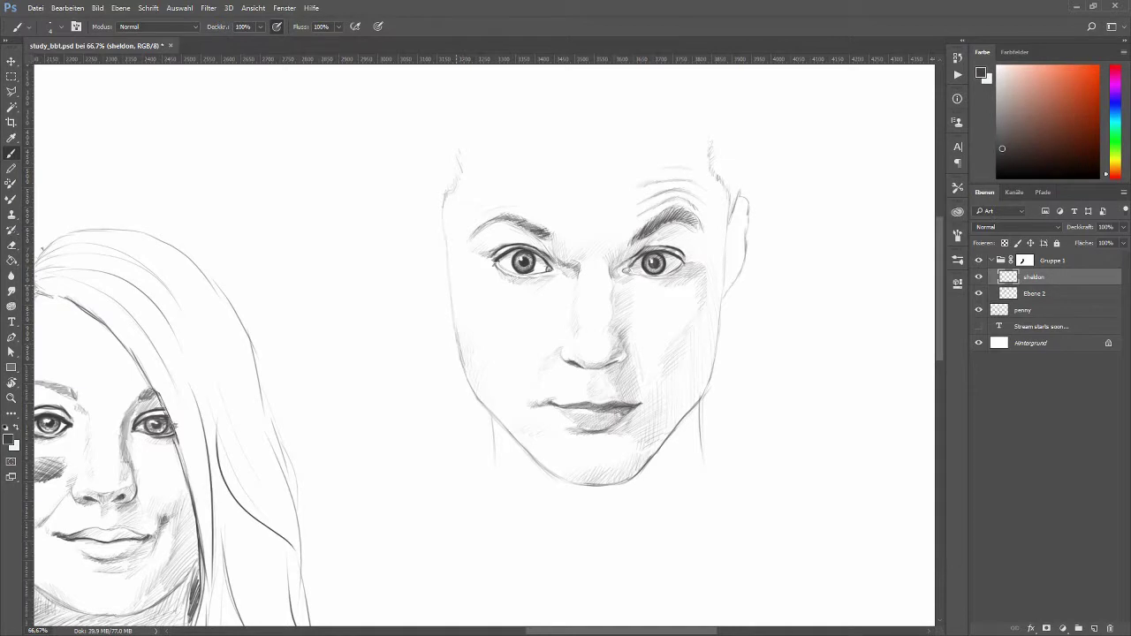
left_click_drag(715, 332, 702, 425)
left_click_drag(624, 112, 578, 119)
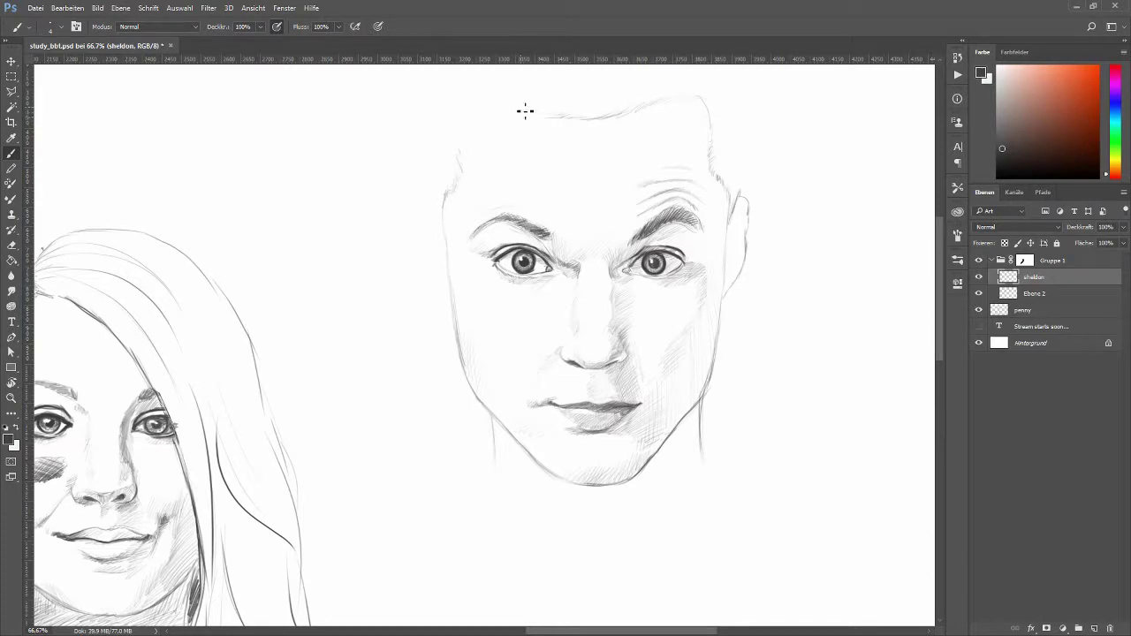
- Add a faint ear outline on the face's left side and hatching along the right jaw
left_click_drag(735, 183, 702, 232)
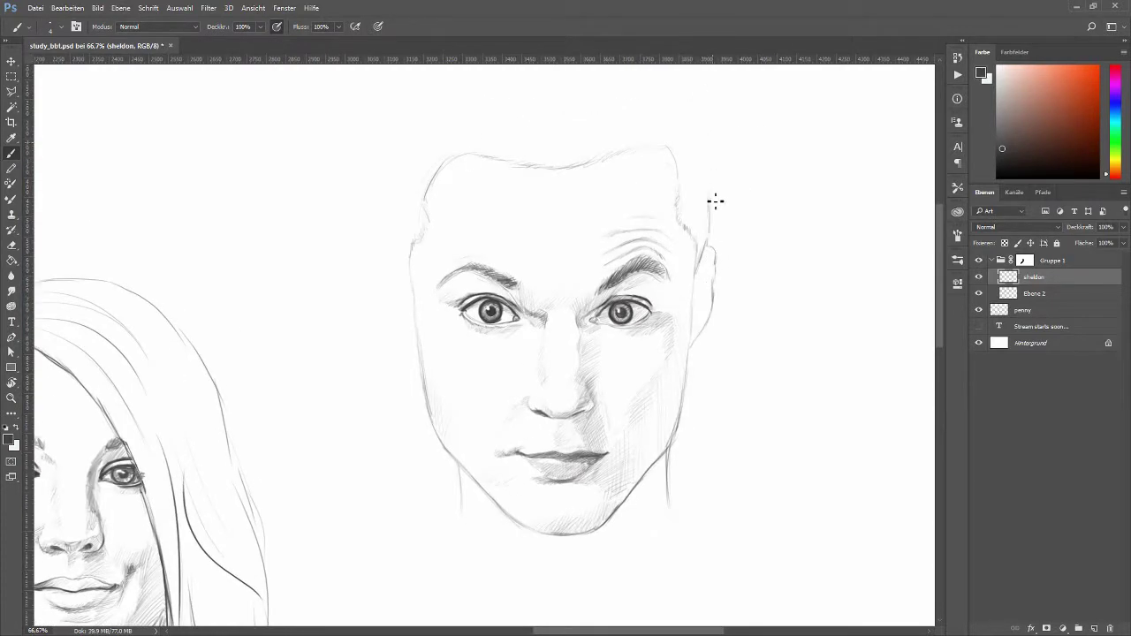
left_click_drag(410, 331, 412, 293)
left_click_drag(672, 362, 657, 327)
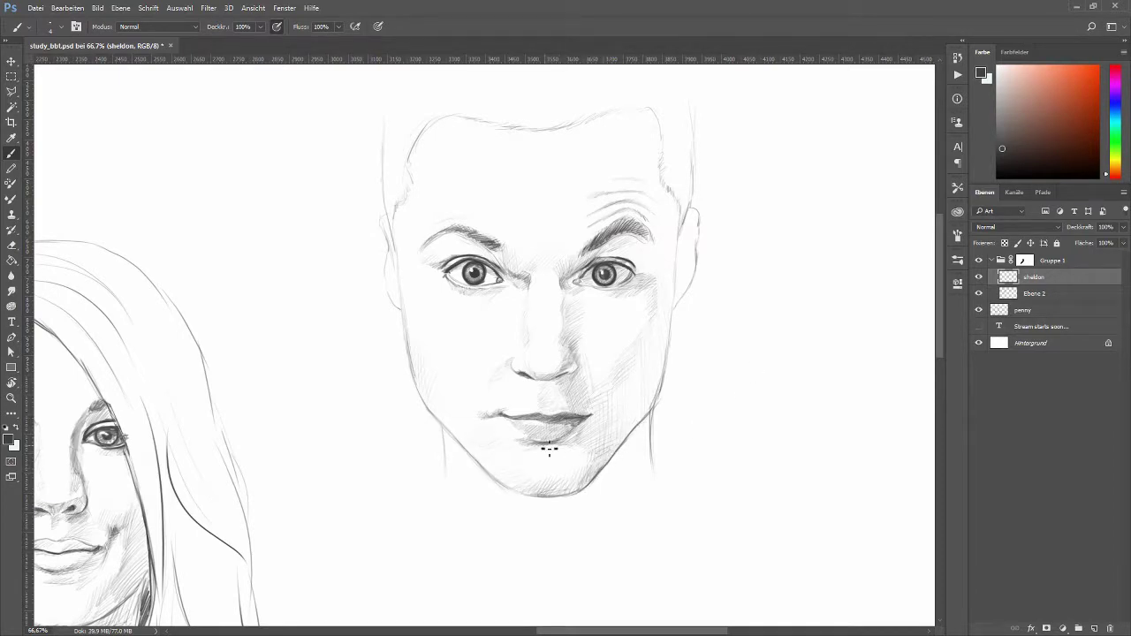
left_click_drag(572, 436, 593, 470)
scroll(566, 288, "down", 2)
scroll(669, 416, "up", 1)
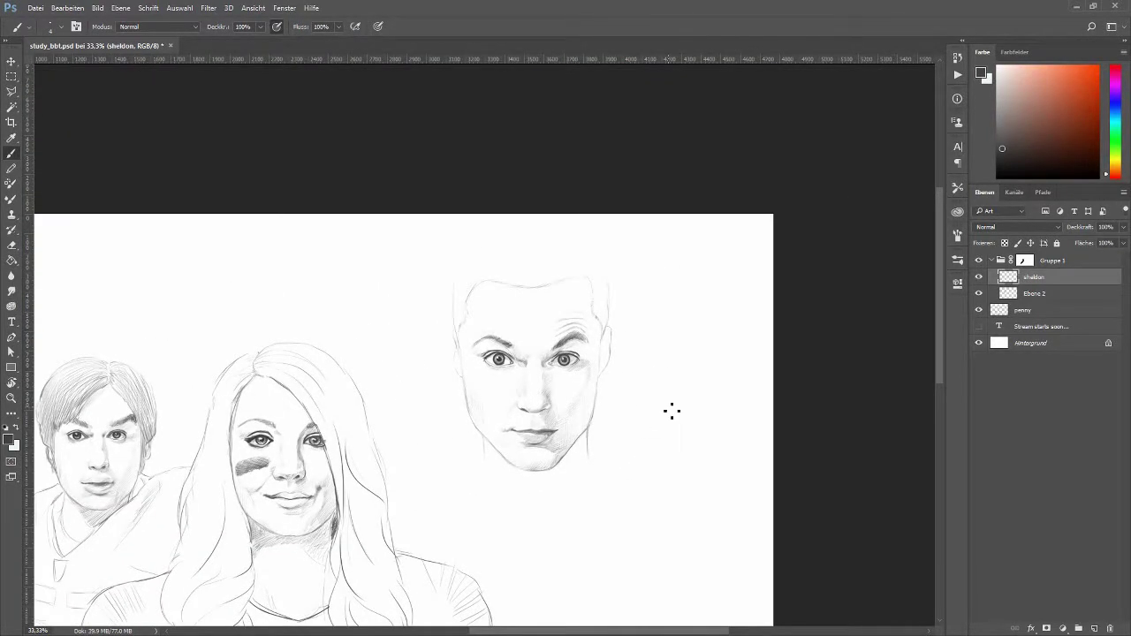
- Reshape the face's left half using a Polygonal Lasso selection and Free Transform
key("l")
left_click(535, 289)
left_click(535, 412)
left_click(499, 428)
left_click(538, 453)
left_click(484, 499)
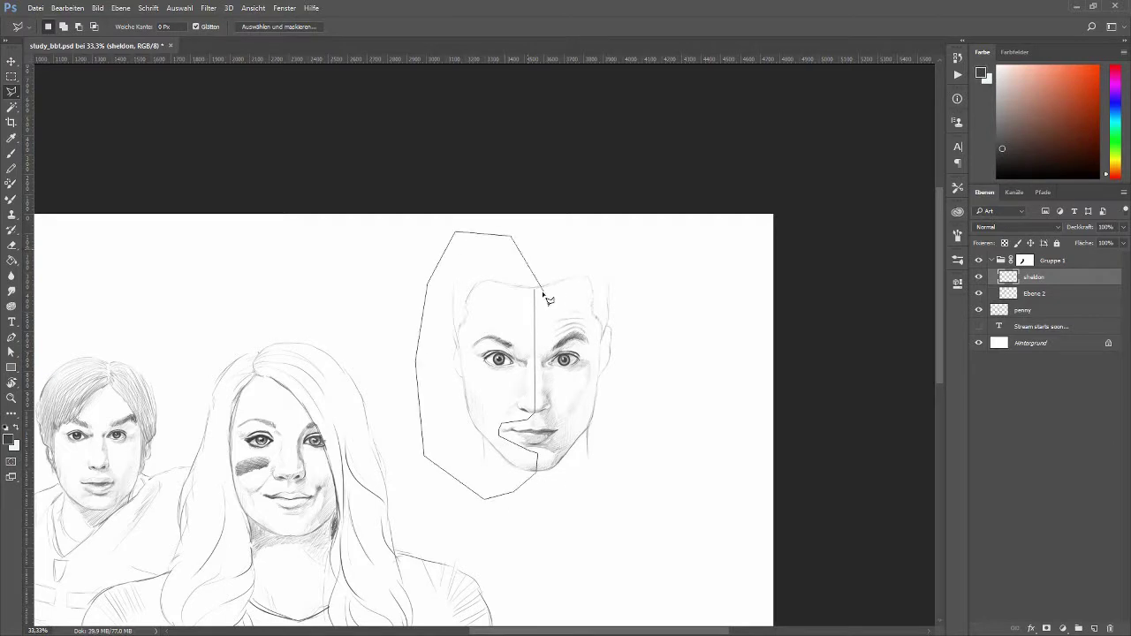
left_click(548, 299)
key("ctrl+t")
left_click_drag(533, 353, 606, 354)
key("Return")
key("ctrl+d")
- Darken the lower lip with brush hatching
key("v")
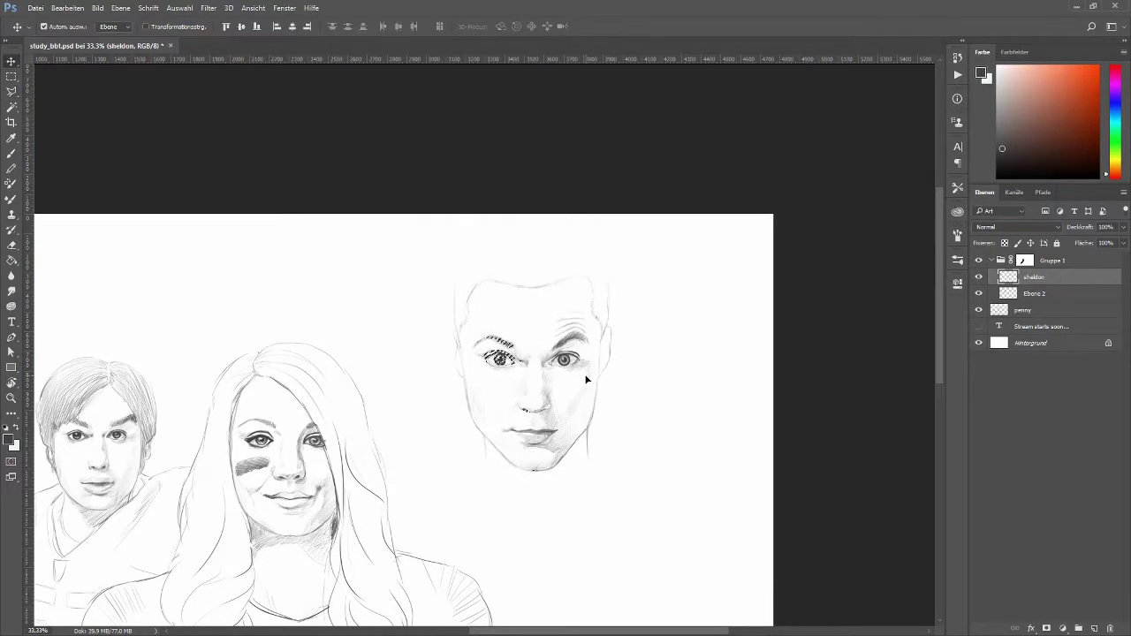
scroll(530, 411, "up", 4)
key("e")
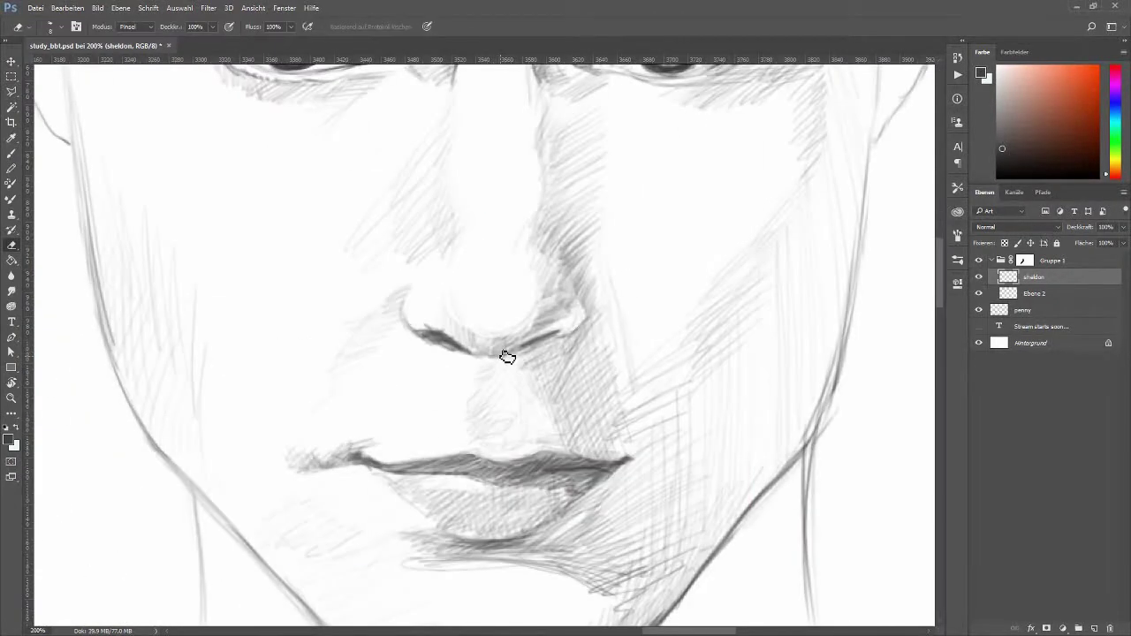
scroll(498, 535, "down", 3)
scroll(498, 513, "down", 5)
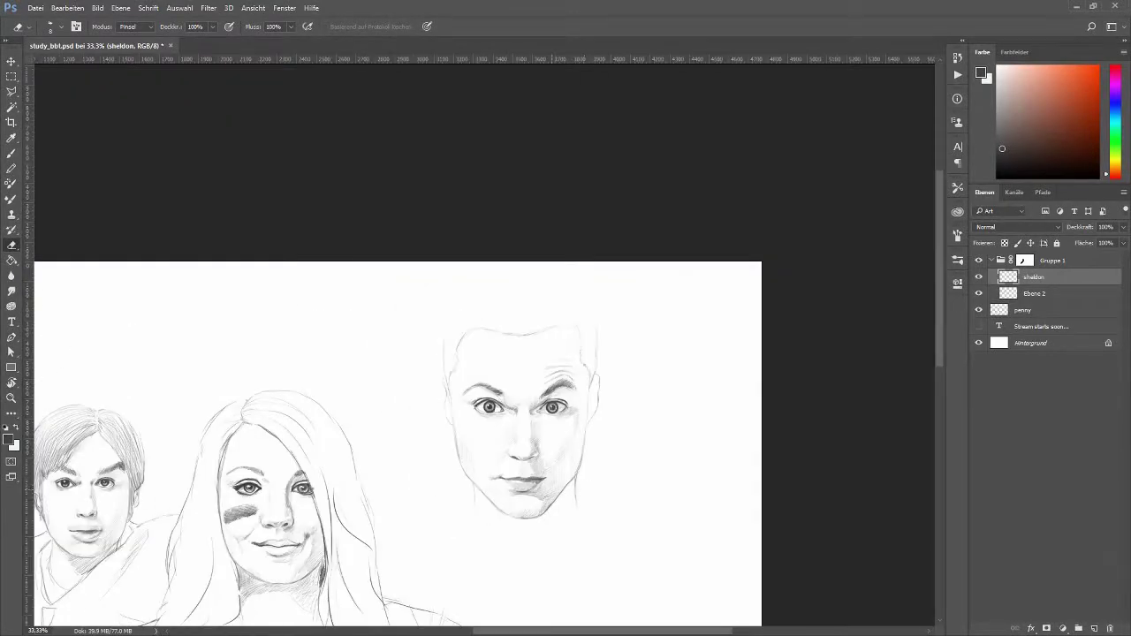
scroll(552, 493, "up", 4)
key("b")
mouse_move(533, 454)
left_mouse_down()
mouse_move(548, 440)
mouse_move(498, 494)
mouse_move(518, 466)
left_mouse_up()
- Erase part of the upper lip line to lighten it
scroll(589, 474, "down", 4)
scroll(661, 232, "up", 2)
scroll(582, 265, "up", 2)
key("e")
left_click_drag(582, 265, 555, 263)
scroll(643, 379, "down", 5)
scroll(599, 365, "up", 2)
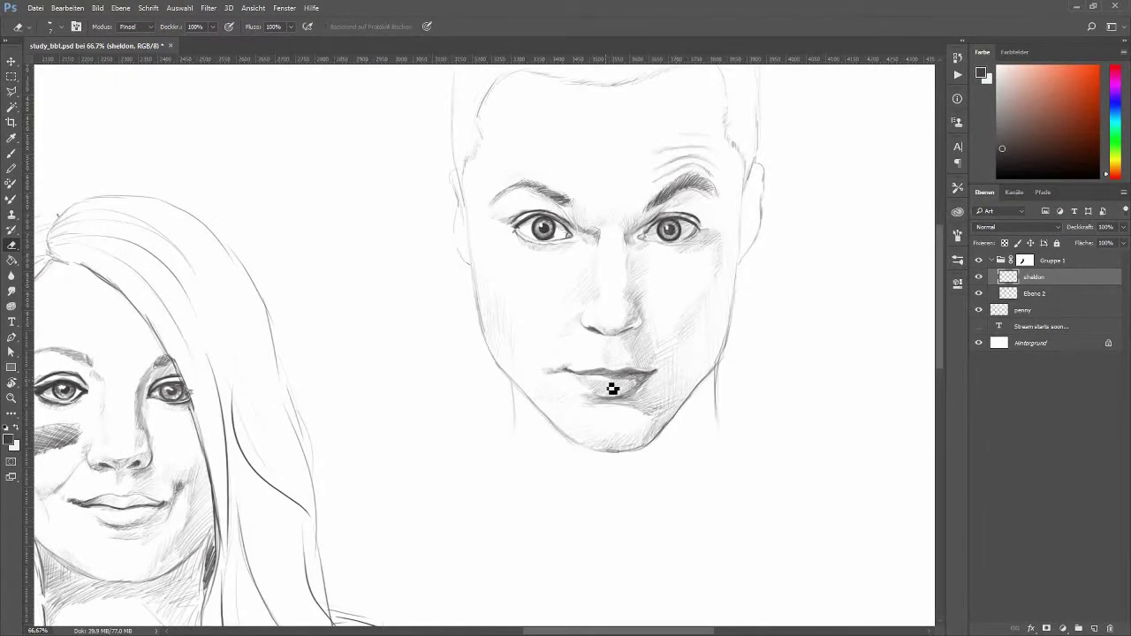
key("b")
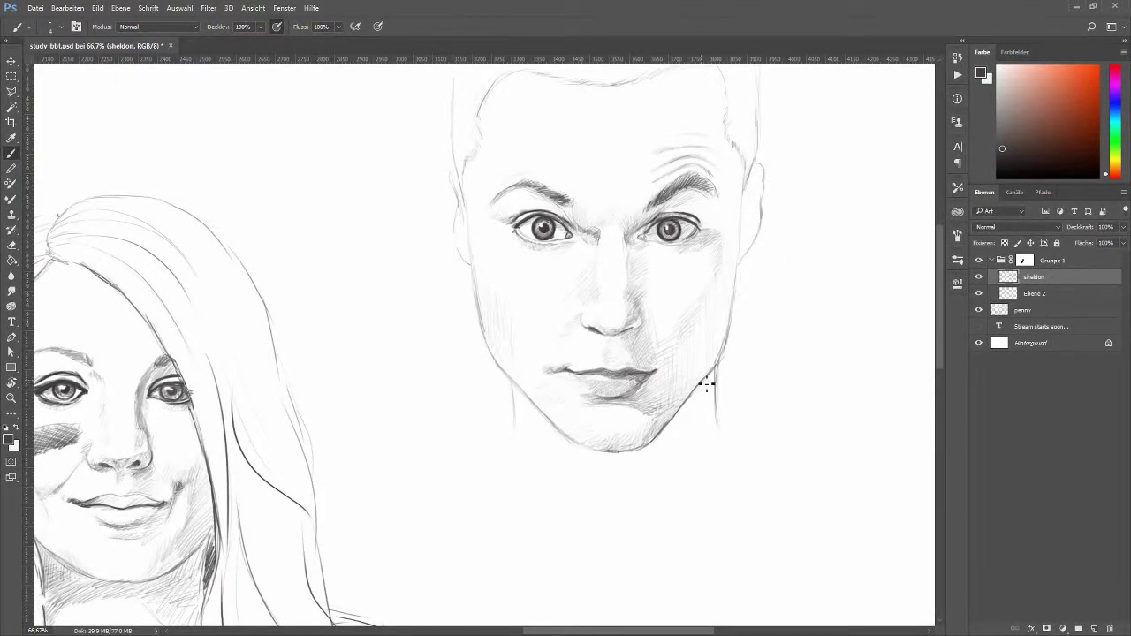
key("e")
- Compare the head against the woman's face, scale it down slightly, and place it to her right
key("ctrl+minus")
key("ctrl+minus")
key("ctrl+minus")
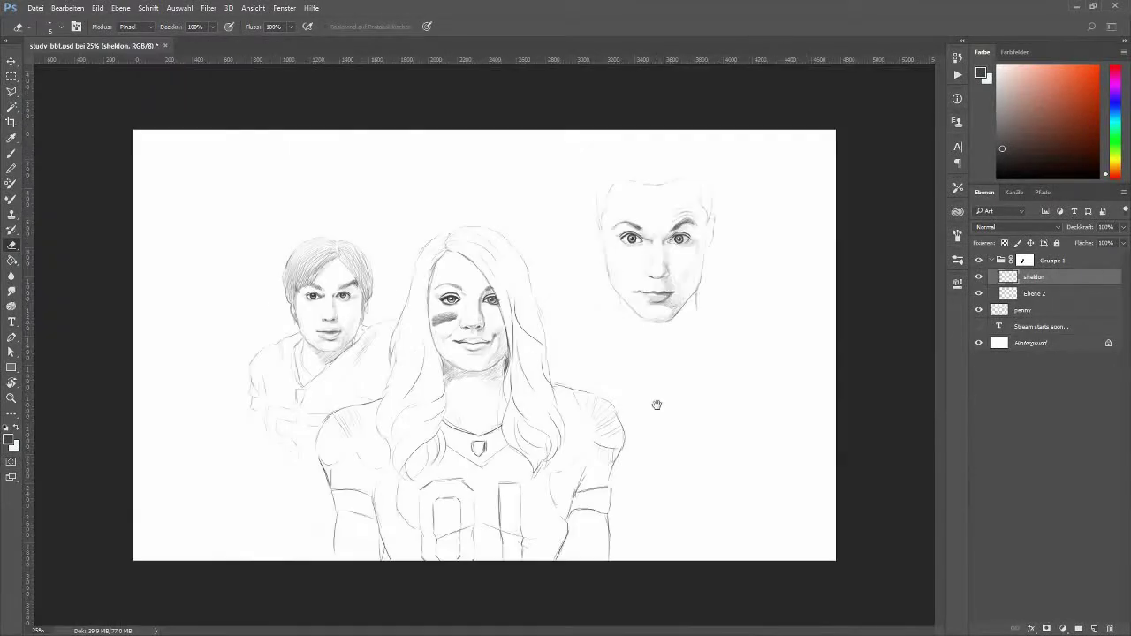
key("v")
left_click_drag(625, 221, 486, 290)
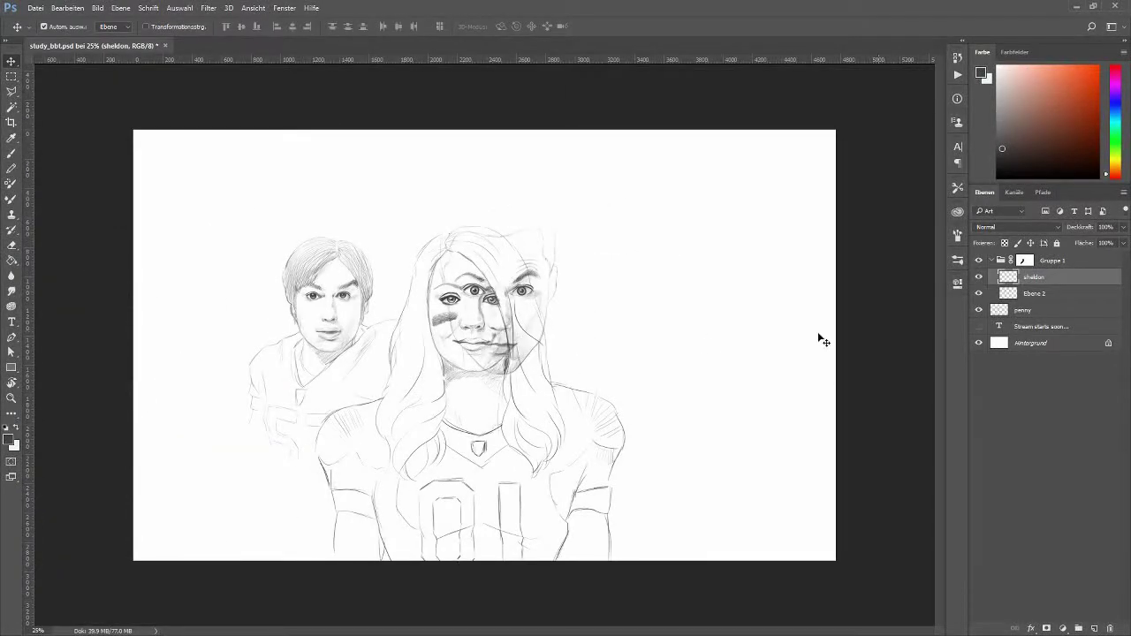
key("ctrl+t")
left_click_drag(557, 226, 551, 233)
left_click_drag(450, 280, 589, 245)
key("Return")
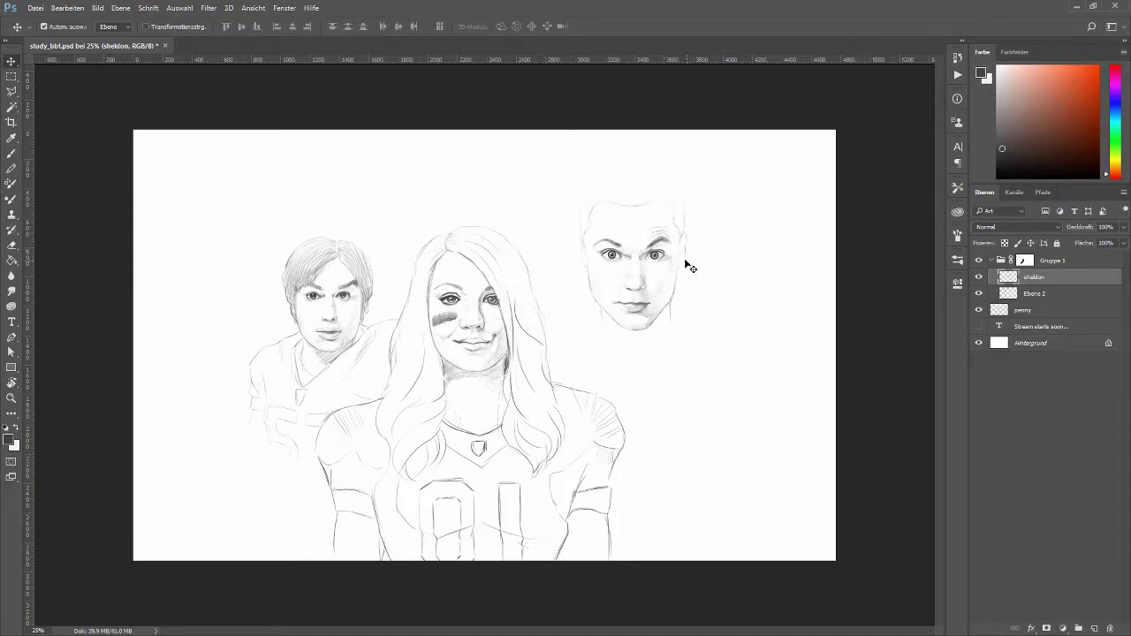
scroll(785, 296, "up", 1)
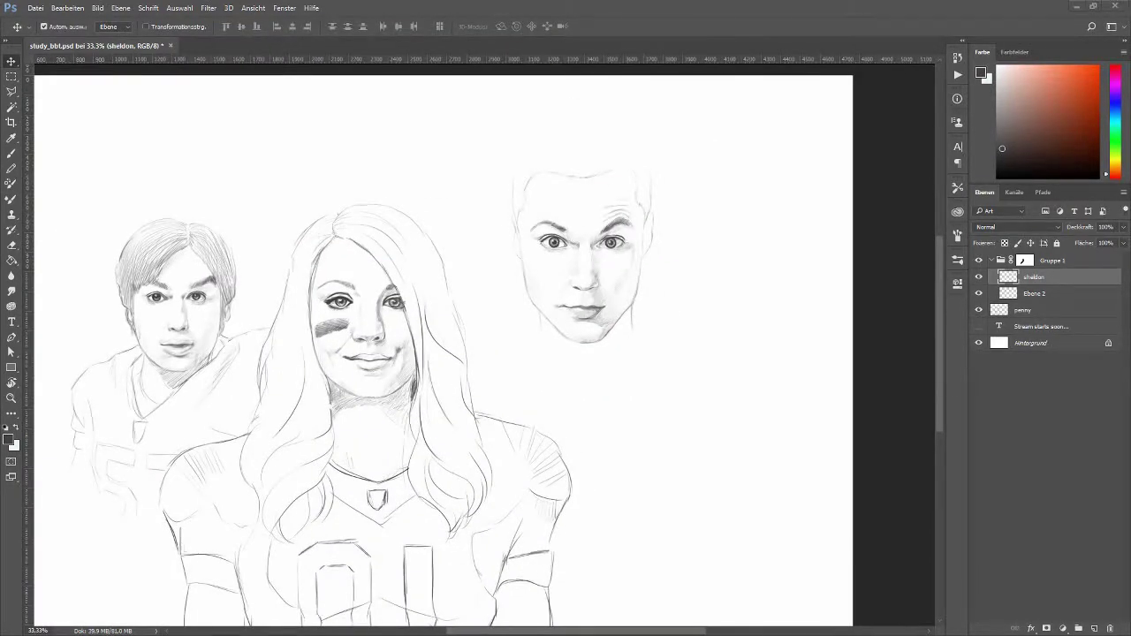
- Sketch the head's top and side outlines with darker hair strands on top
key("b")
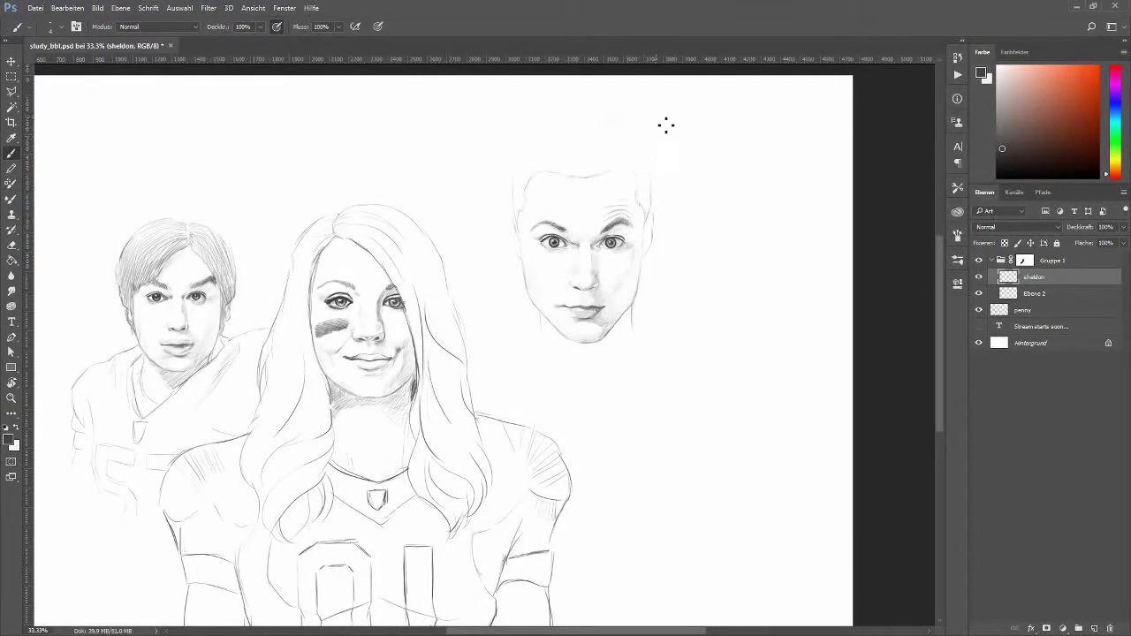
left_click_drag(543, 130, 578, 122)
left_click_drag(534, 159, 517, 214)
left_click_drag(649, 210, 638, 171)
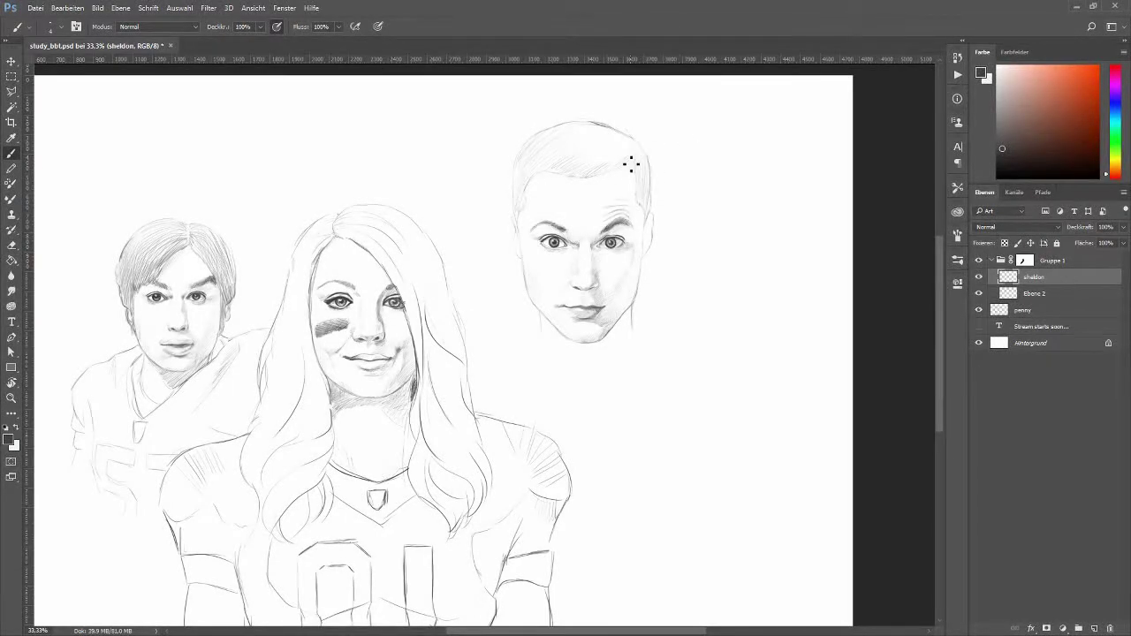
left_click_drag(600, 139, 626, 157)
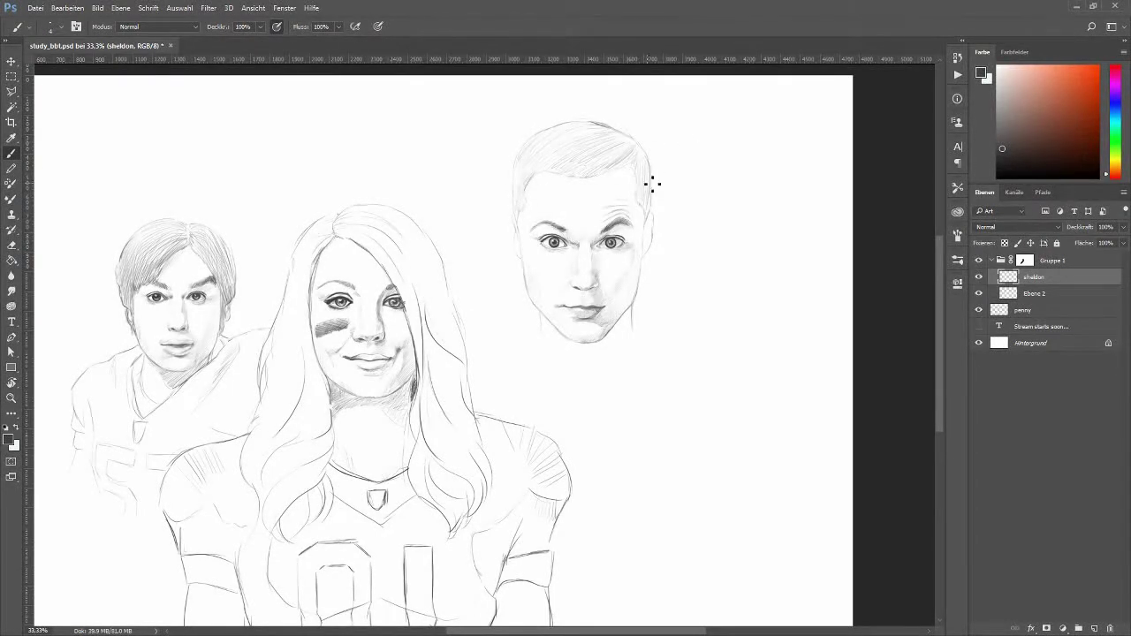
- Draw the V-neck collar with a small tag and hatch shading on the neck
mouse_move(651, 328)
left_mouse_down()
mouse_move(609, 379)
mouse_move(576, 397)
mouse_move(534, 368)
mouse_move(515, 318)
left_mouse_up()
mouse_move(552, 406)
left_mouse_down()
mouse_move(564, 430)
mouse_move(654, 357)
mouse_move(747, 331)
mouse_move(554, 297)
left_mouse_up()
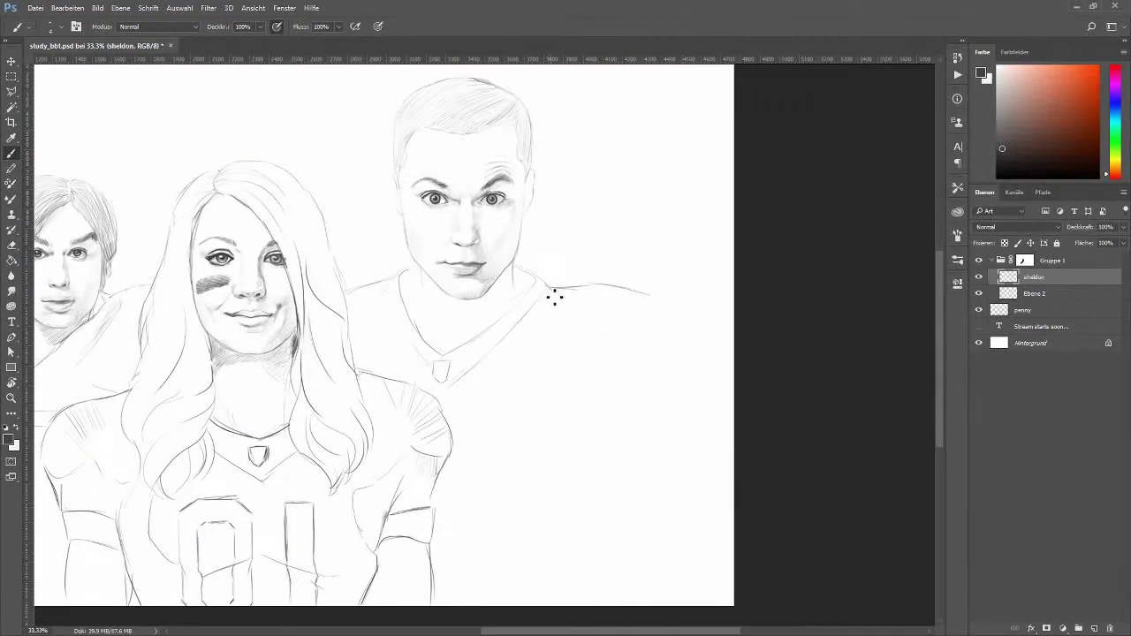
mouse_move(424, 297)
left_mouse_down()
mouse_move(395, 270)
mouse_move(430, 309)
mouse_move(462, 302)
left_mouse_up()
mouse_move(478, 251)
left_mouse_down()
mouse_move(457, 298)
mouse_move(419, 277)
mouse_move(445, 293)
mouse_move(476, 283)
left_mouse_up()
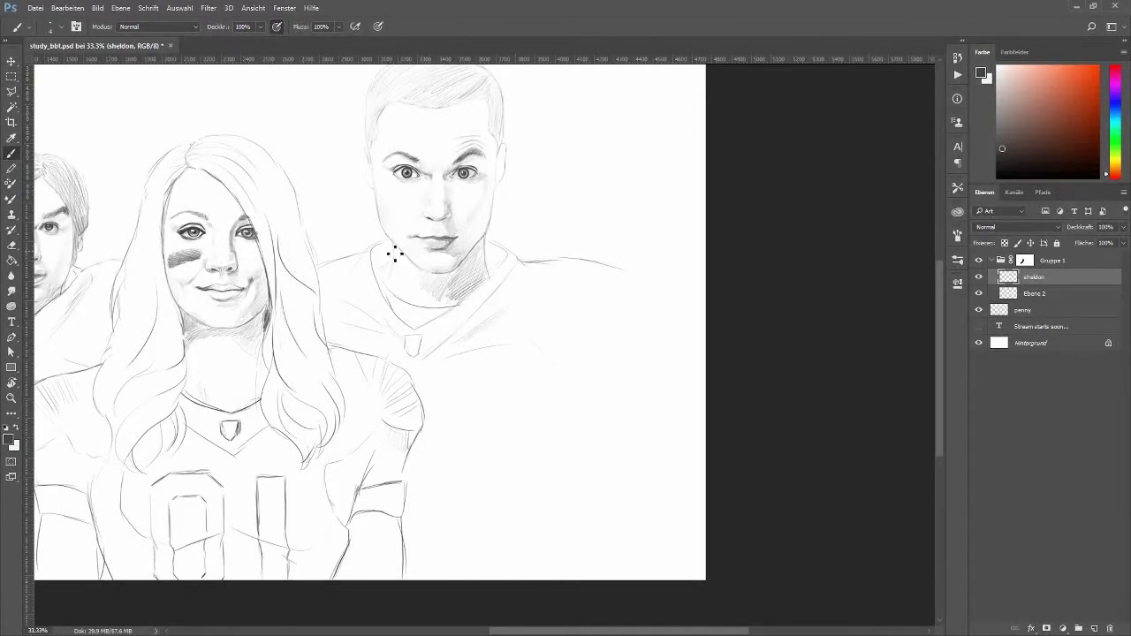
- Sketch the right shoulder curve, upper arm, and chest lines on the jersey
left_click_drag(634, 280, 654, 373)
mouse_move(588, 387)
left_mouse_down()
mouse_move(636, 377)
mouse_move(531, 446)
left_mouse_up()
left_click_drag(456, 386, 507, 377)
left_click_drag(527, 491, 461, 493)
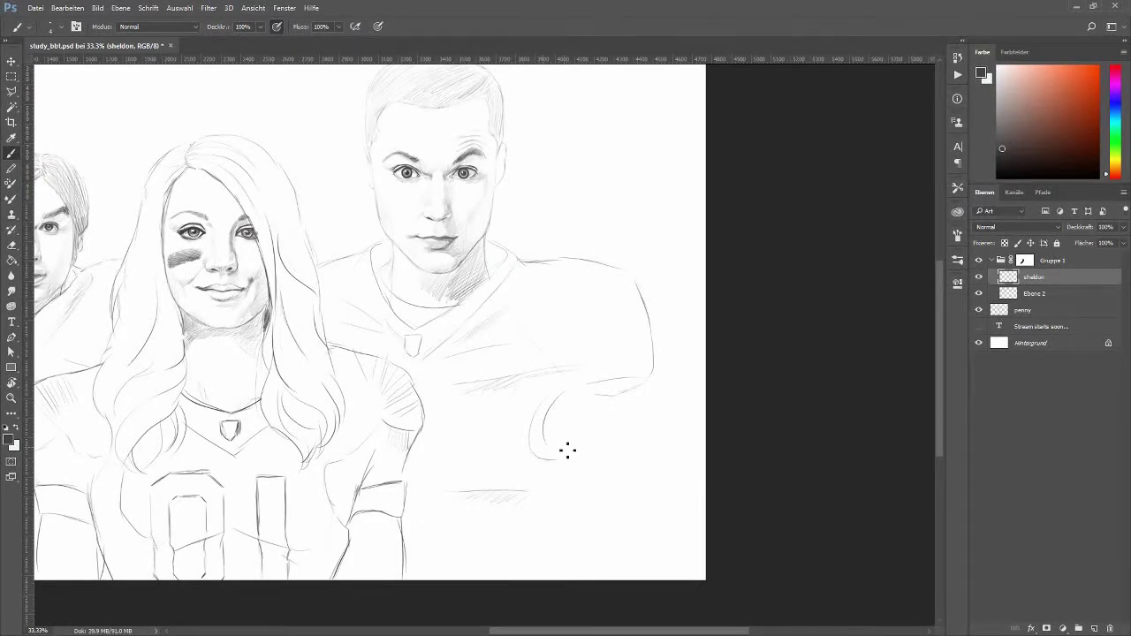
- Shrink the right figure slightly and move it up with Free Transform
scroll(624, 406, "down", 2)
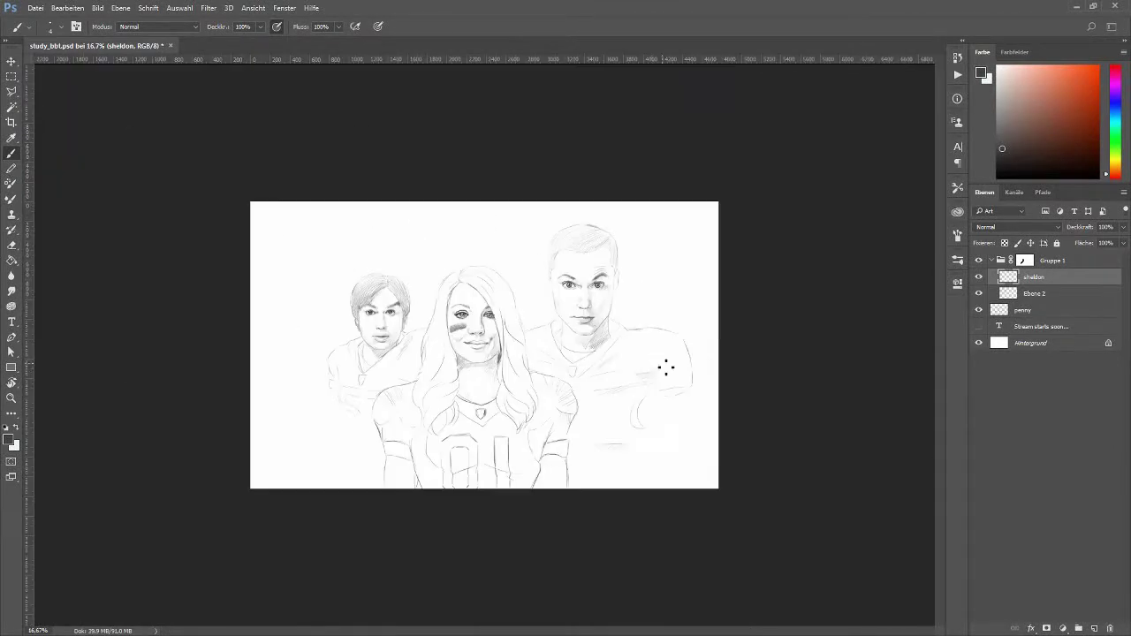
scroll(664, 368, "up", 1)
key("ctrl+t")
mouse_move(697, 236)
left_mouse_down()
mouse_move(697, 220)
mouse_move(610, 221)
mouse_move(590, 237)
mouse_move(645, 223)
left_mouse_up()
key("Return")
- Darken the left eyebrow and add short strokes along the head's right side
scroll(685, 247, "up", 3)
mouse_move(461, 232)
left_mouse_down()
mouse_move(502, 223)
mouse_move(475, 226)
left_mouse_up()
scroll(652, 331, "down", 3)
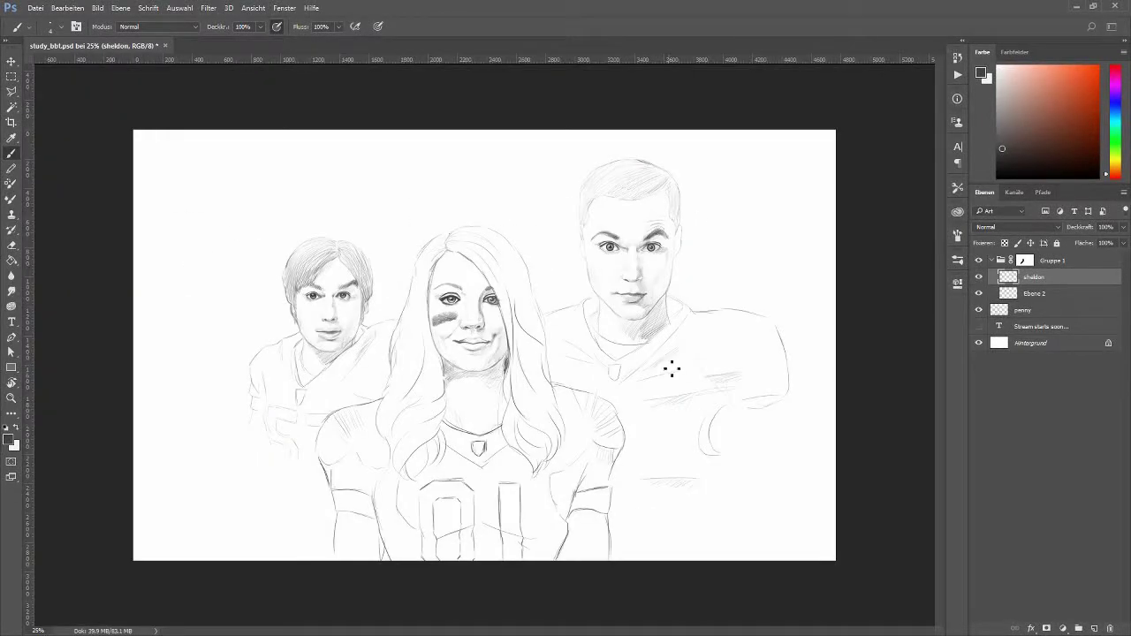
scroll(624, 274, "up", 1)
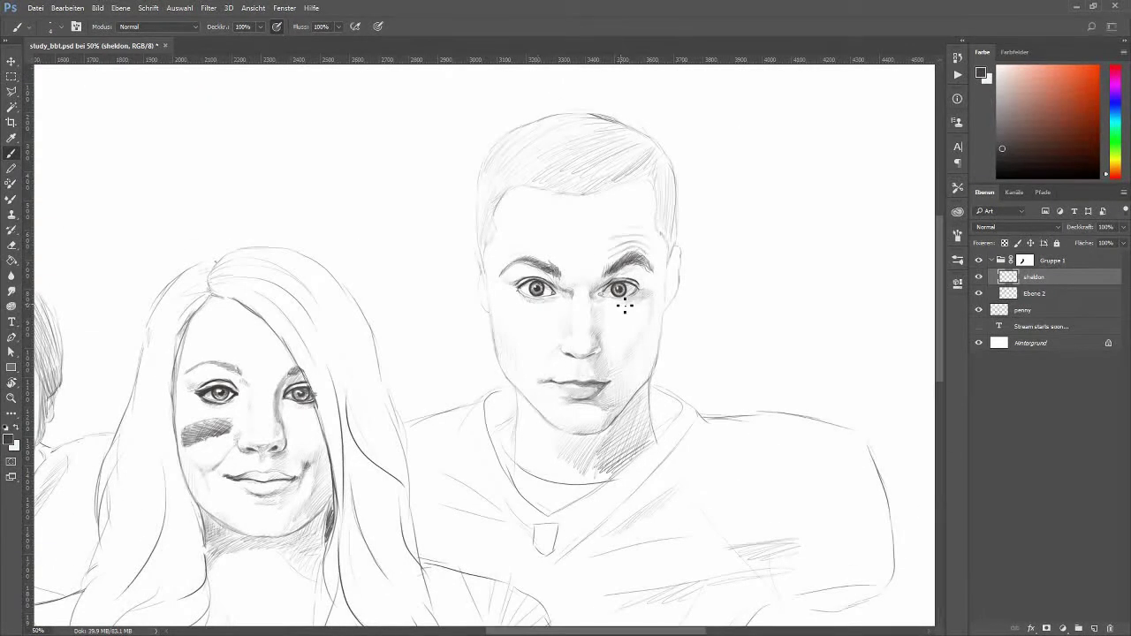
scroll(706, 264, "up", 2)
left_click_drag(686, 235, 672, 276)
left_click_drag(681, 210, 673, 282)
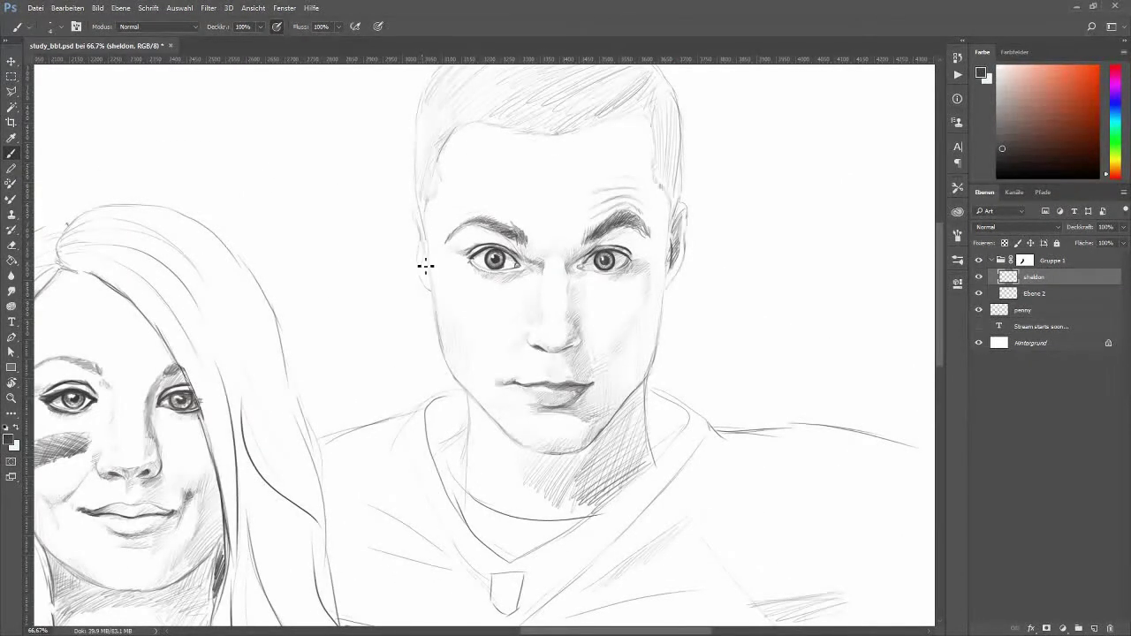
scroll(425, 266, "down", 3)
- Sketch the right arm and sleeve outlines plus a small chevron mark on the jersey
left_click_drag(779, 404, 779, 425)
mouse_move(763, 433)
left_mouse_down()
mouse_move(732, 439)
mouse_move(769, 455)
mouse_move(785, 497)
left_mouse_up()
left_click_drag(727, 463, 725, 548)
left_click_drag(732, 542, 778, 525)
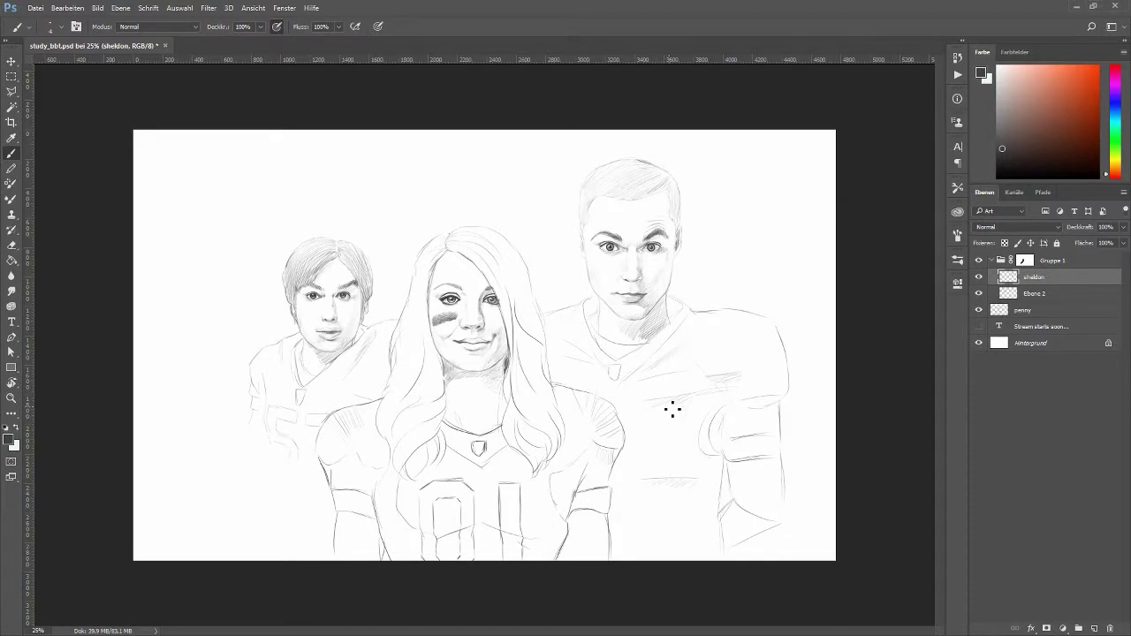
mouse_move(644, 506)
left_mouse_down()
mouse_move(677, 504)
mouse_move(656, 536)
mouse_move(632, 486)
mouse_move(648, 508)
mouse_move(623, 486)
left_mouse_up()
key("e")
key("b")
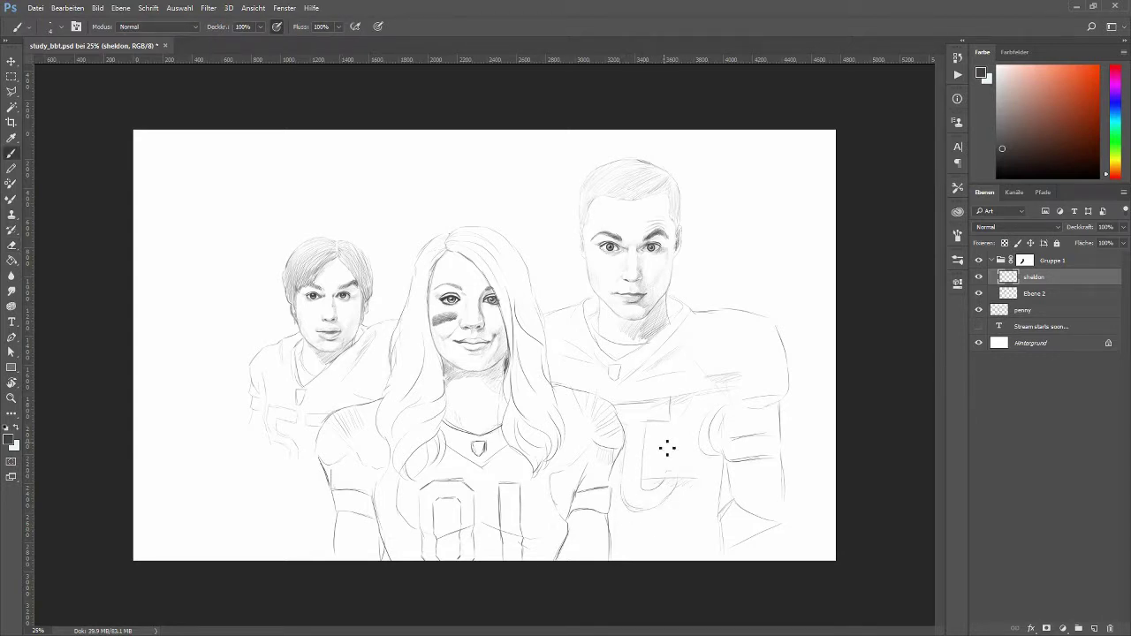
left_click_drag(787, 522, 738, 539)
scroll(603, 200, "up", 2)
left_click_drag(589, 205, 719, 189)
left_click_drag(680, 454, 645, 485)
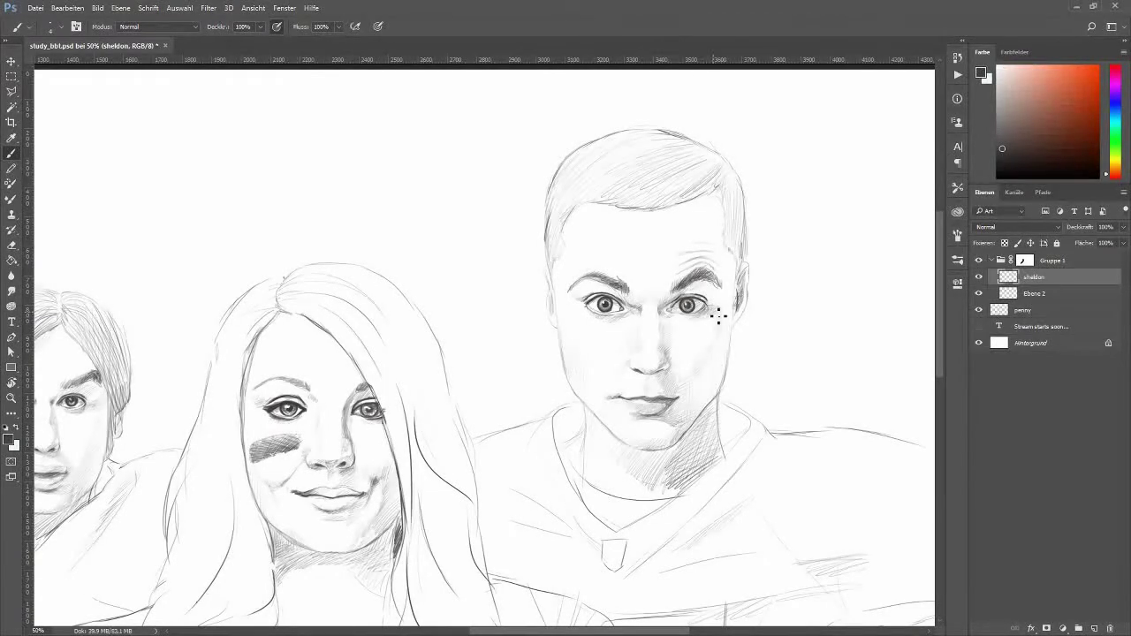
scroll(800, 332, "up", 1)
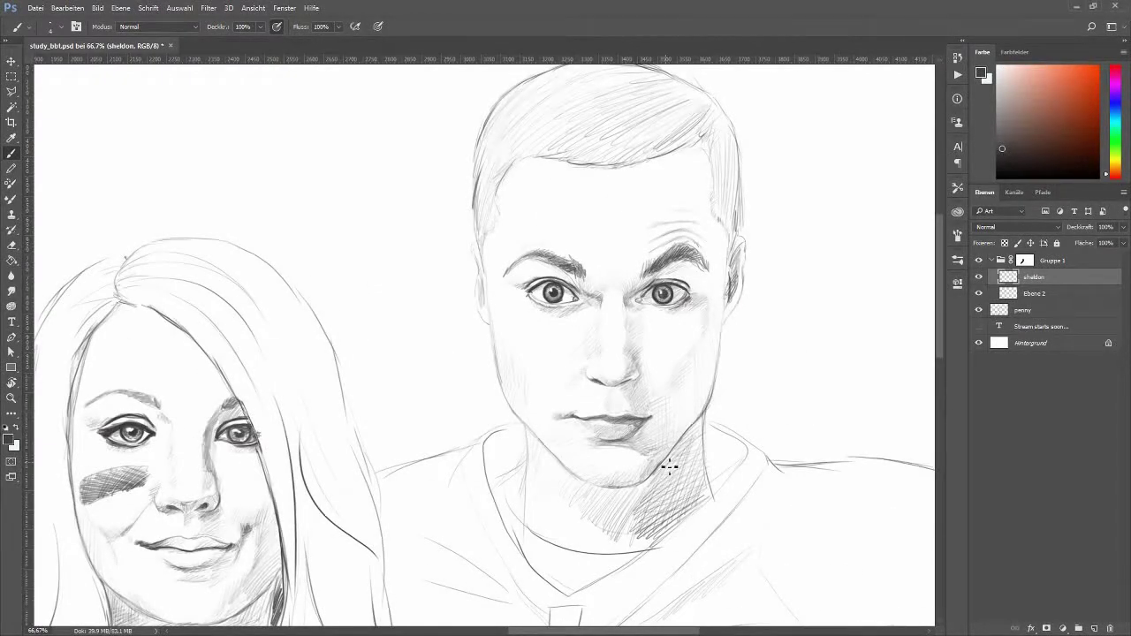
mouse_move(498, 357)
left_mouse_down()
mouse_move(495, 321)
mouse_move(502, 393)
left_mouse_up()
left_click_drag(477, 226, 485, 282)
left_click_drag(739, 225, 726, 314)
key("e")
left_click_drag(492, 273, 490, 325)
key("b")
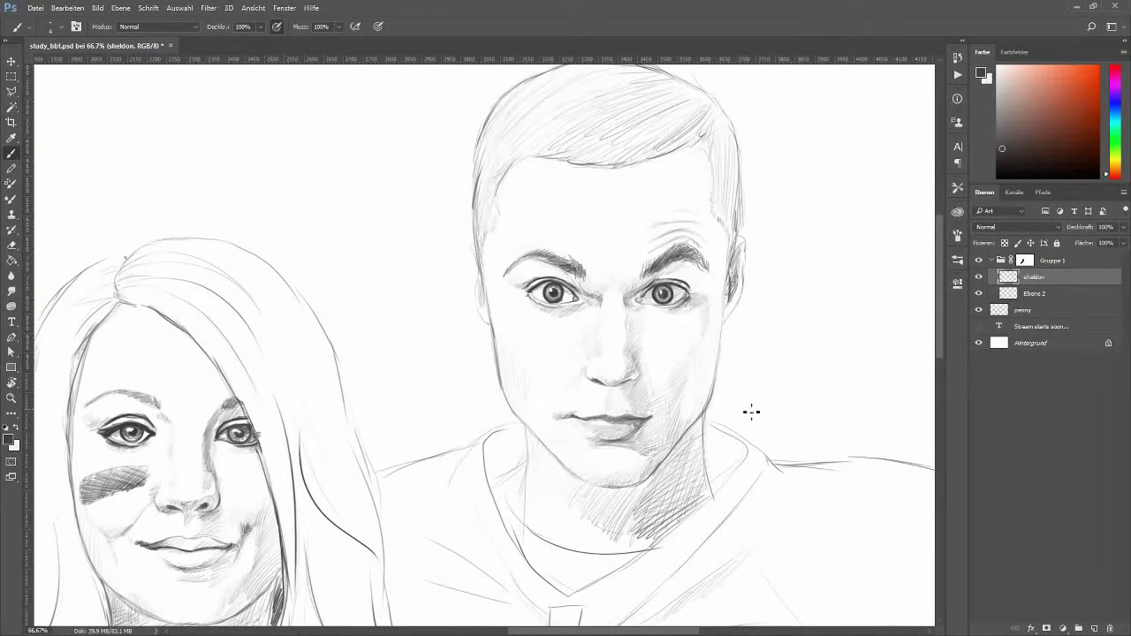
left_click_drag(752, 409, 695, 387)
scroll(649, 361, "down", 2)
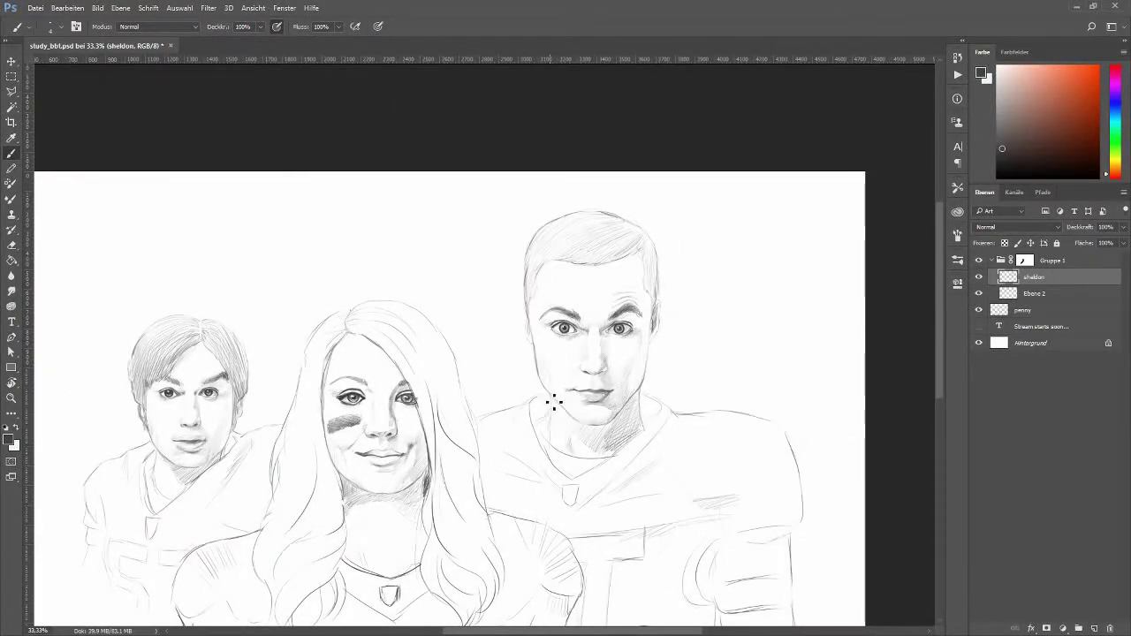
scroll(695, 379, "down", 2)
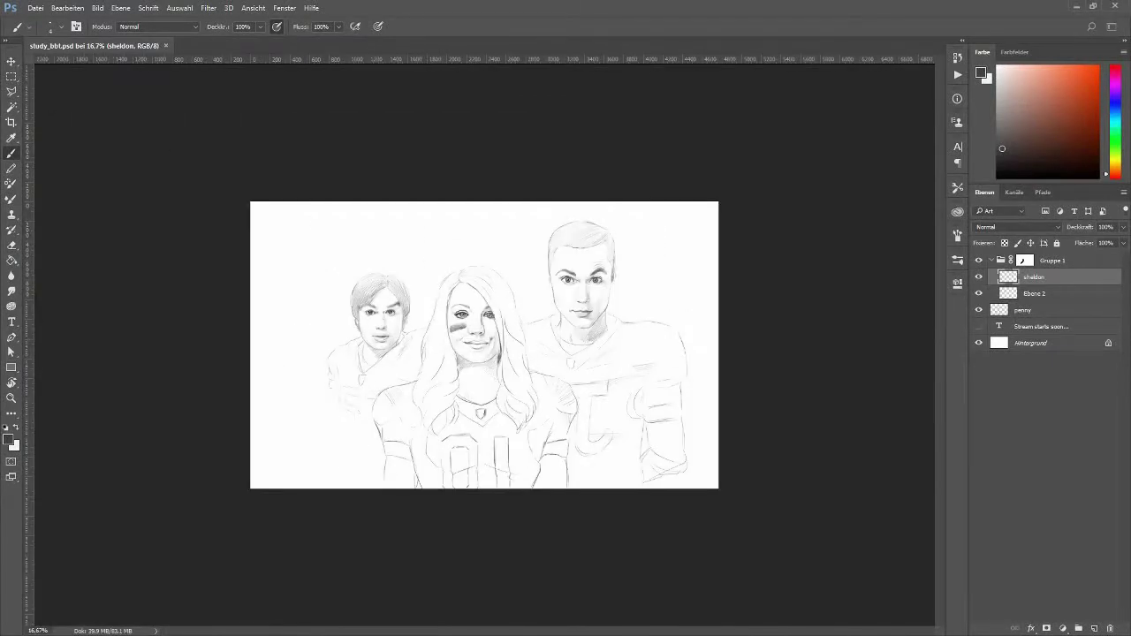
- Widen the canvas on both sides with the Crop tool
key("c")
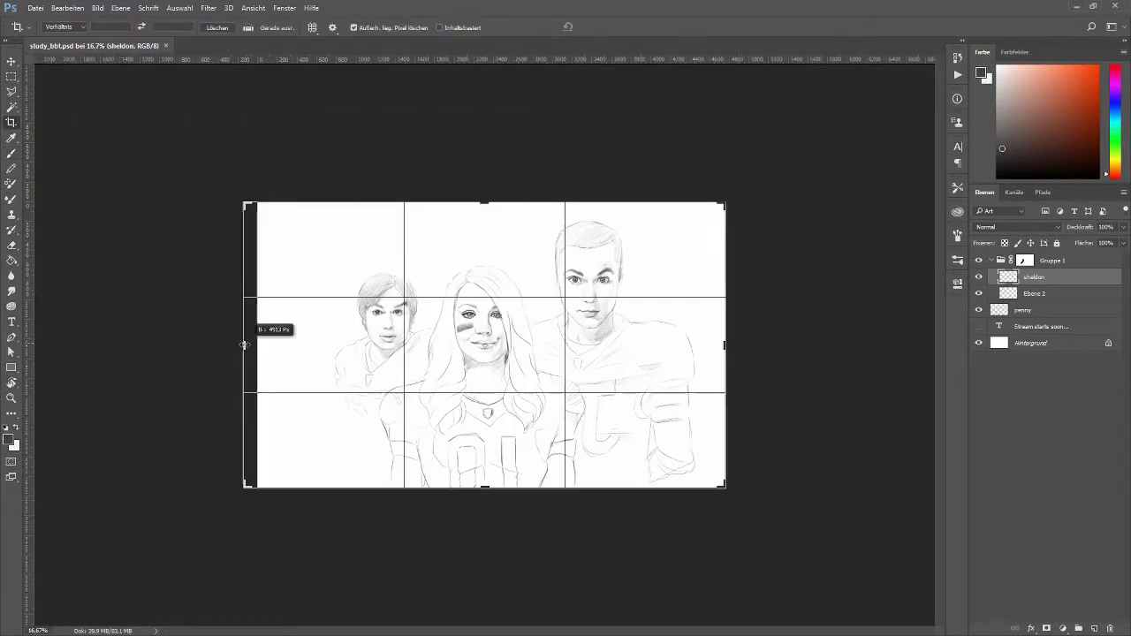
left_click_drag(250, 328, 200, 327)
key("Return")
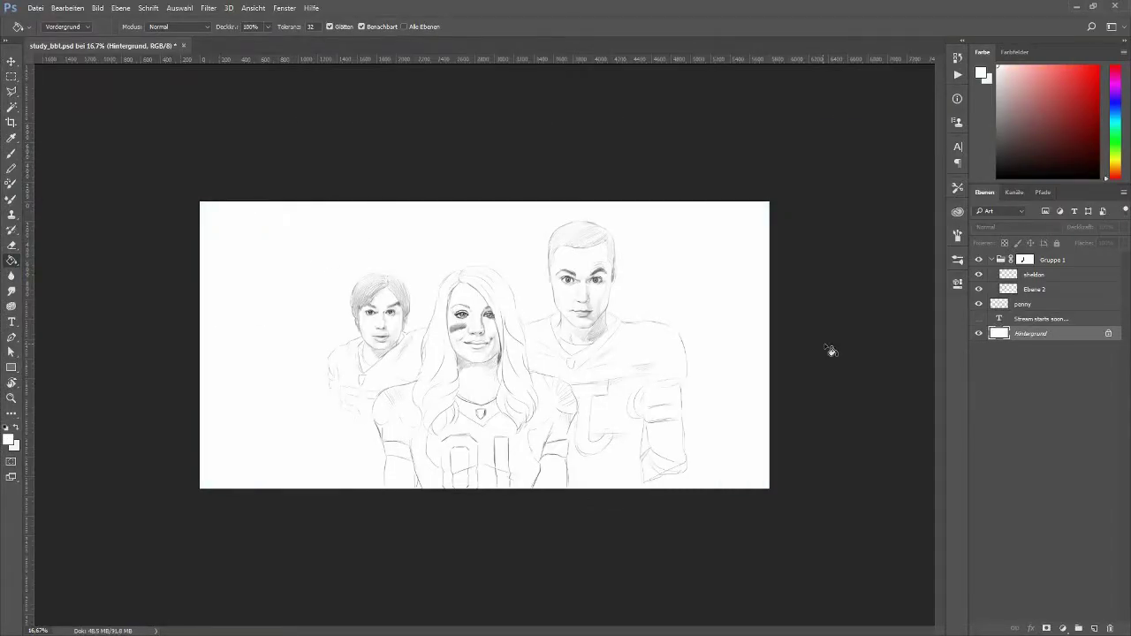
scroll(601, 327, "up", 2)
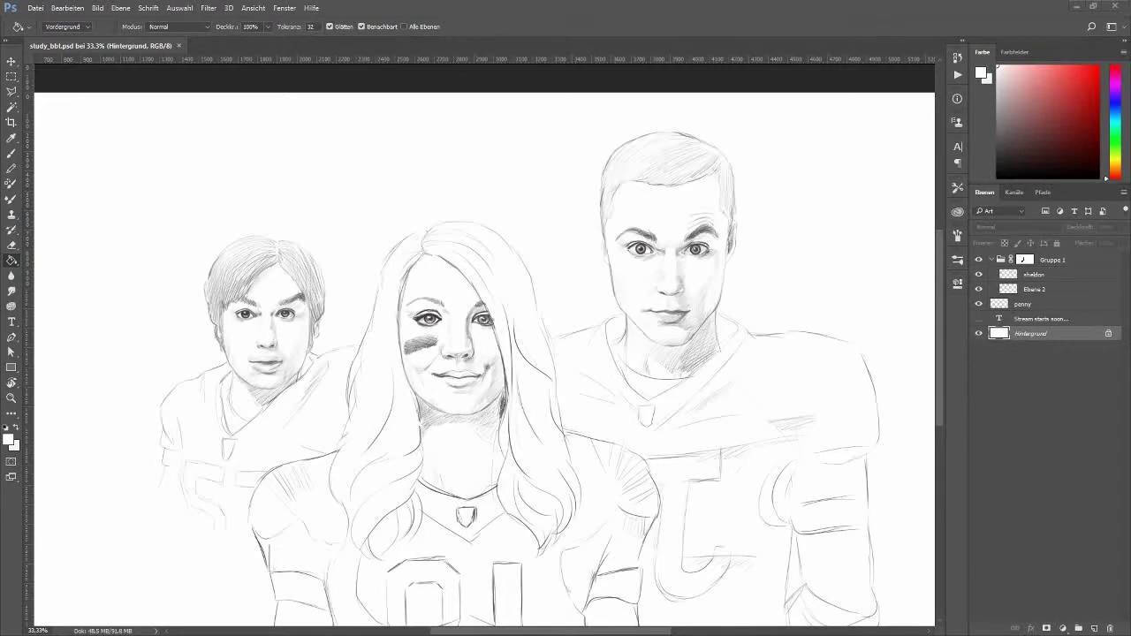
scroll(556, 159, "right", 5)
scroll(607, 285, "down", 3)
key("c")
left_click_drag(699, 344, 798, 336)
key("Return")
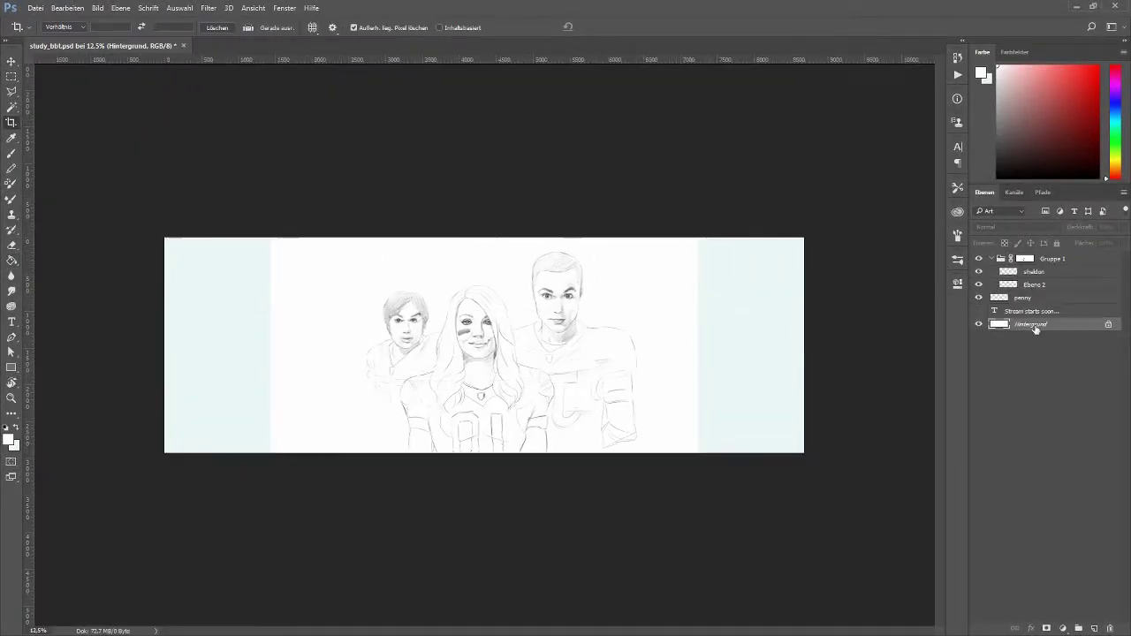
key("g")
- Add a new empty layer named leonard above the text layer
scroll(606, 391, "up", 3)
left_click(1030, 312)
key("ctrl+shift+n")
type("leonar")
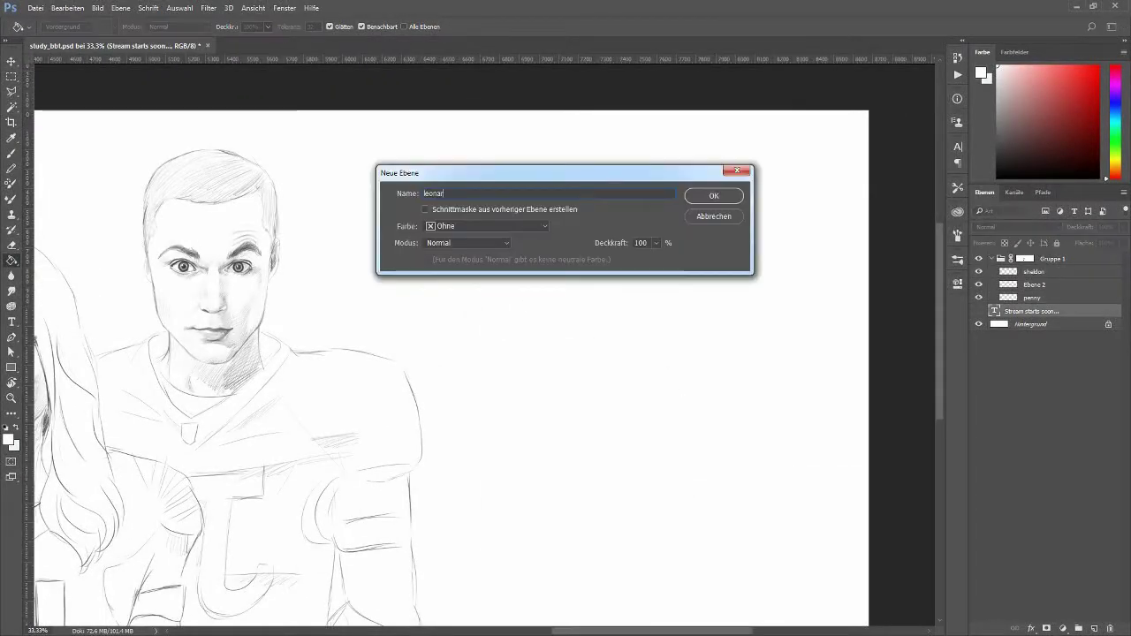
type("d")
key("Return")
key("b")
scroll(517, 344, "up", 1)
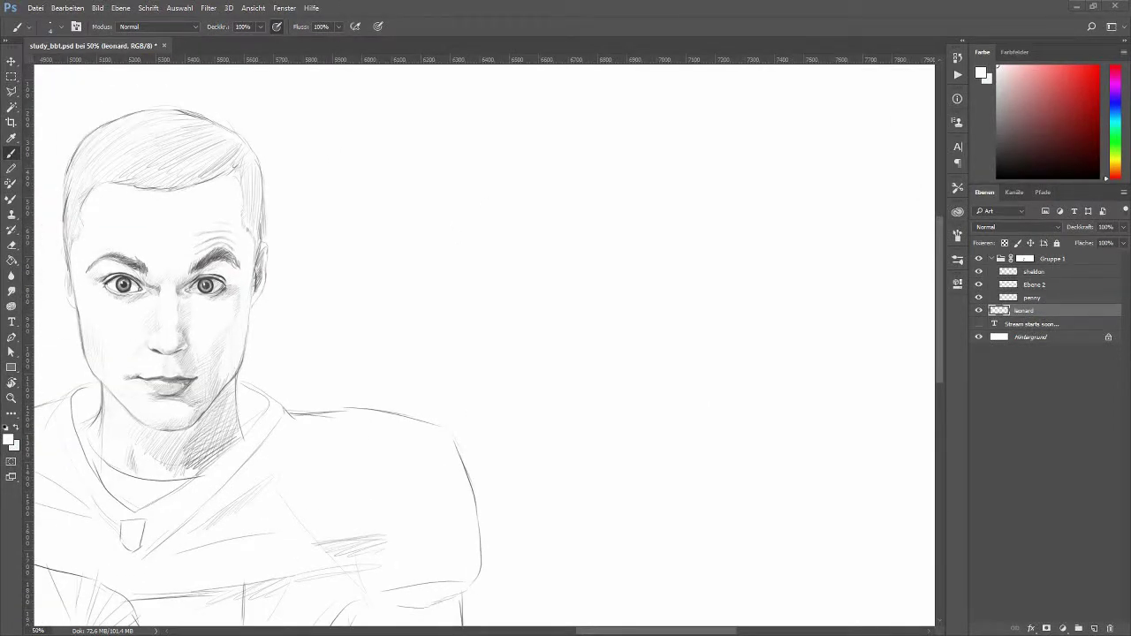
left_click_drag(679, 411, 611, 386)
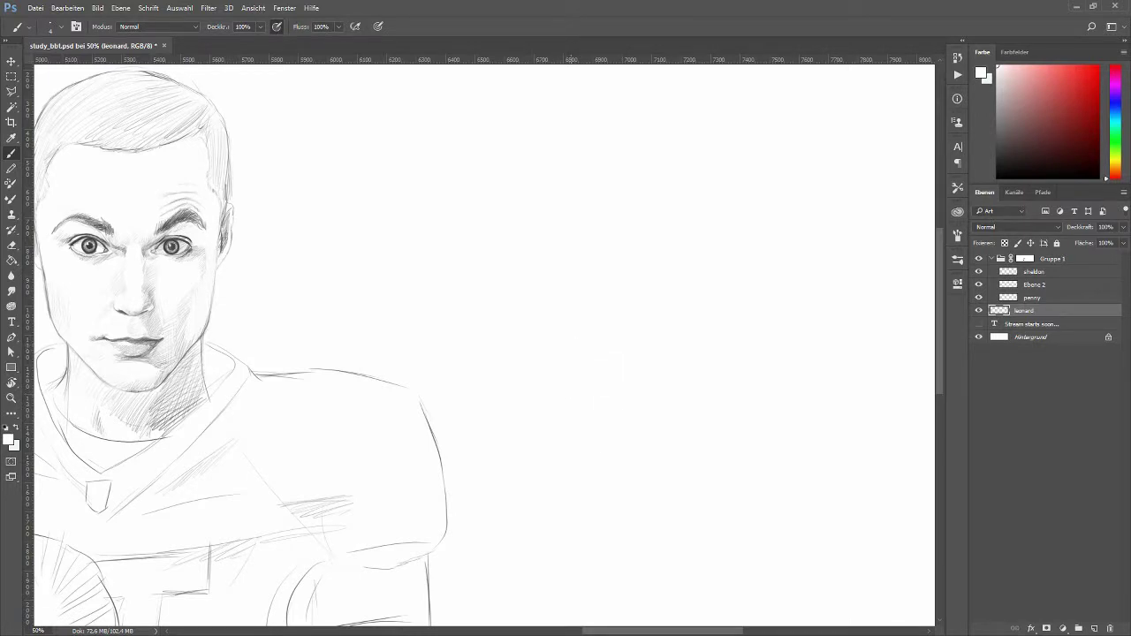
- Zoom in on the blank area and darken the eye's upper eyelid line
scroll(92, 239, "up", 3)
scroll(298, 304, "down", 4)
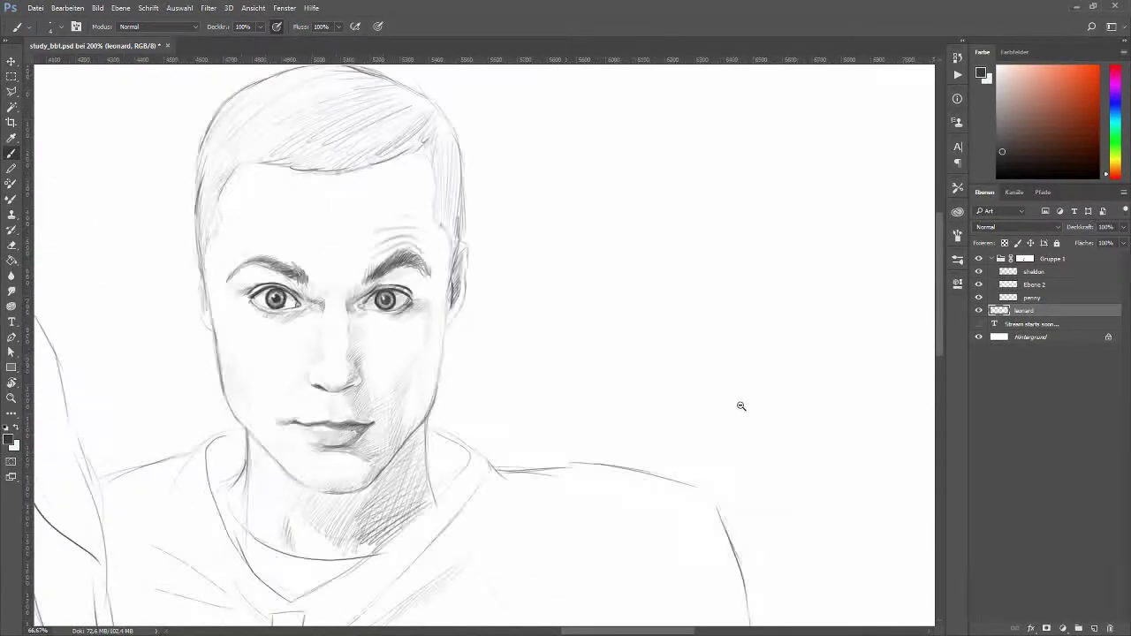
scroll(740, 404, "up", 1)
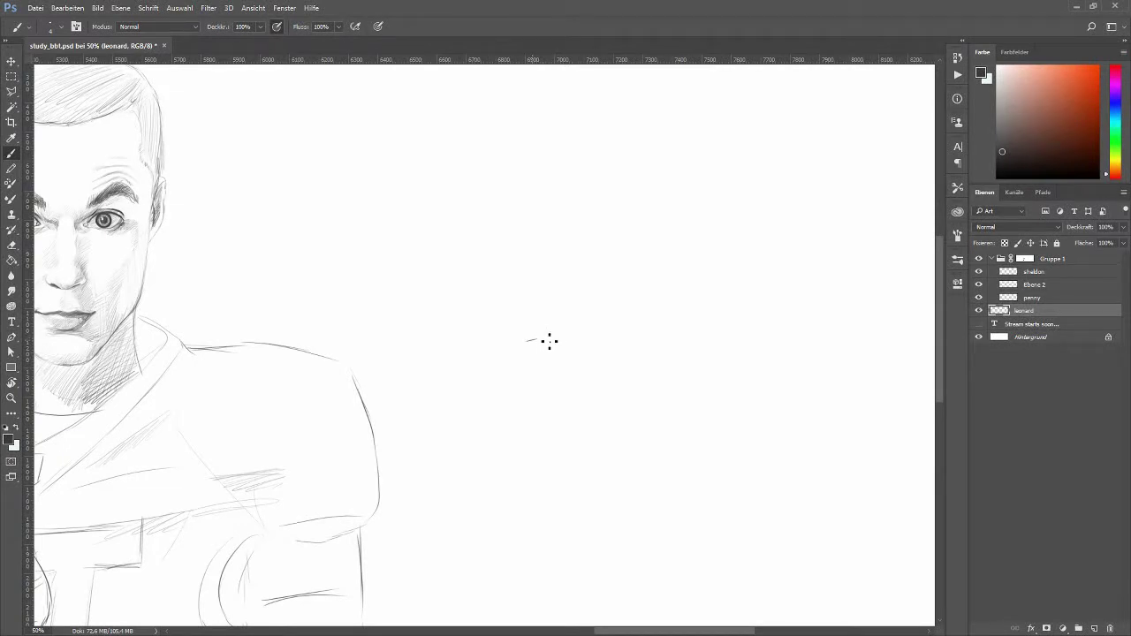
scroll(538, 344, "up", 1)
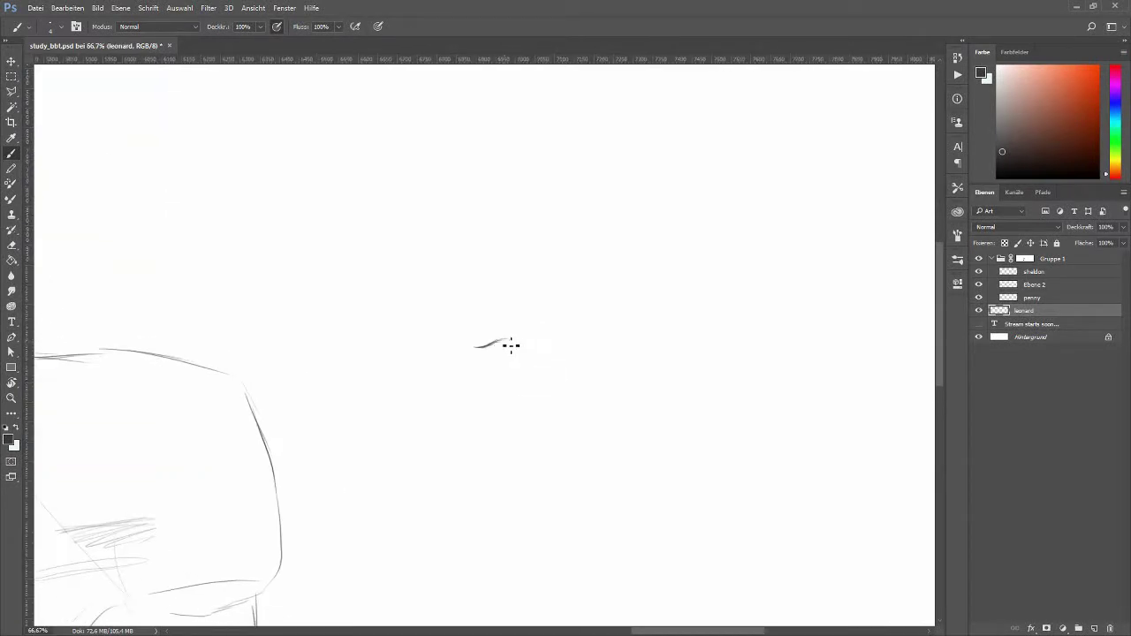
left_click_drag(483, 349, 507, 348)
- Add white iris highlights and a grey eyelid crease above the eye
key("x")
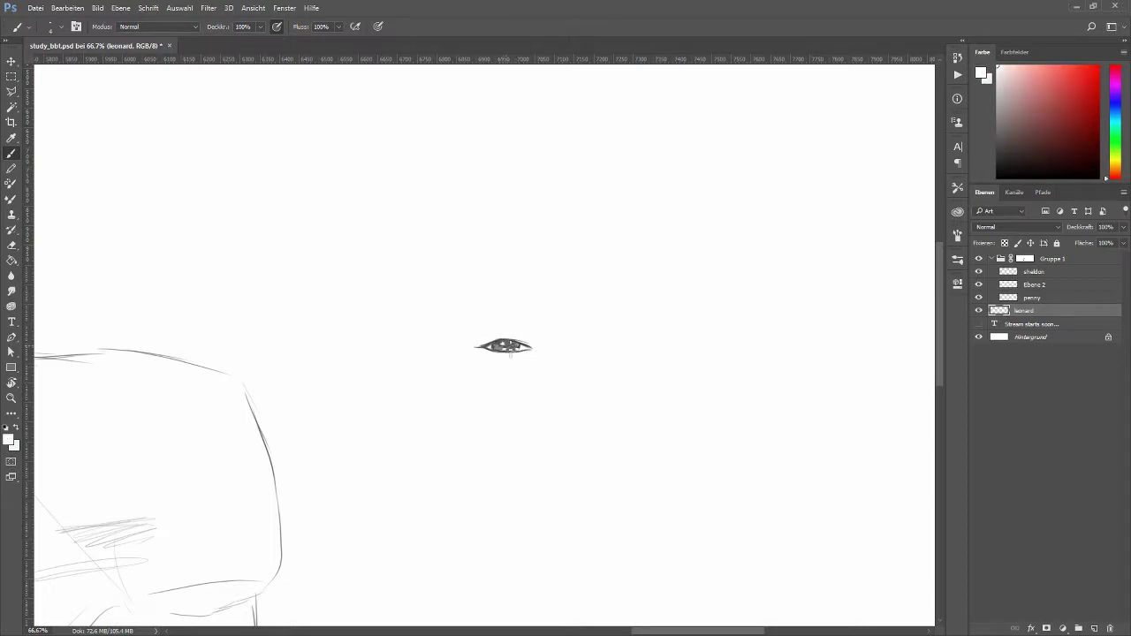
left_click(491, 343, "alt")
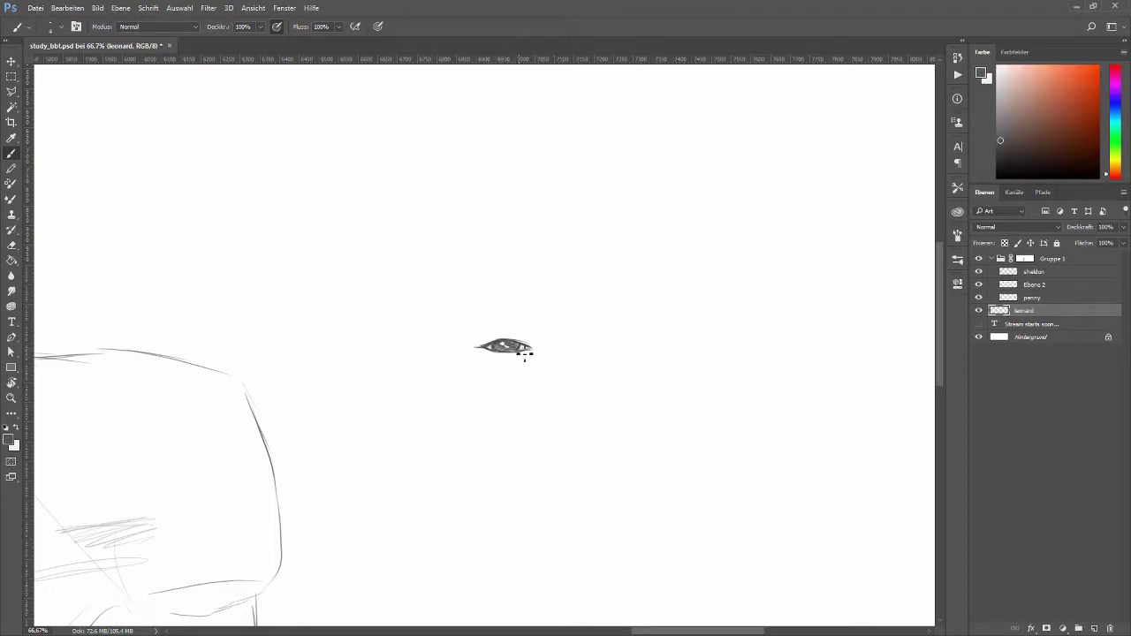
mouse_move(493, 334)
left_mouse_down()
mouse_move(527, 330)
mouse_move(509, 346)
mouse_move(520, 352)
left_mouse_up()
- Draw the left, lower, right and top edges of the lens frame around the eye
left_click_drag(454, 332, 454, 359)
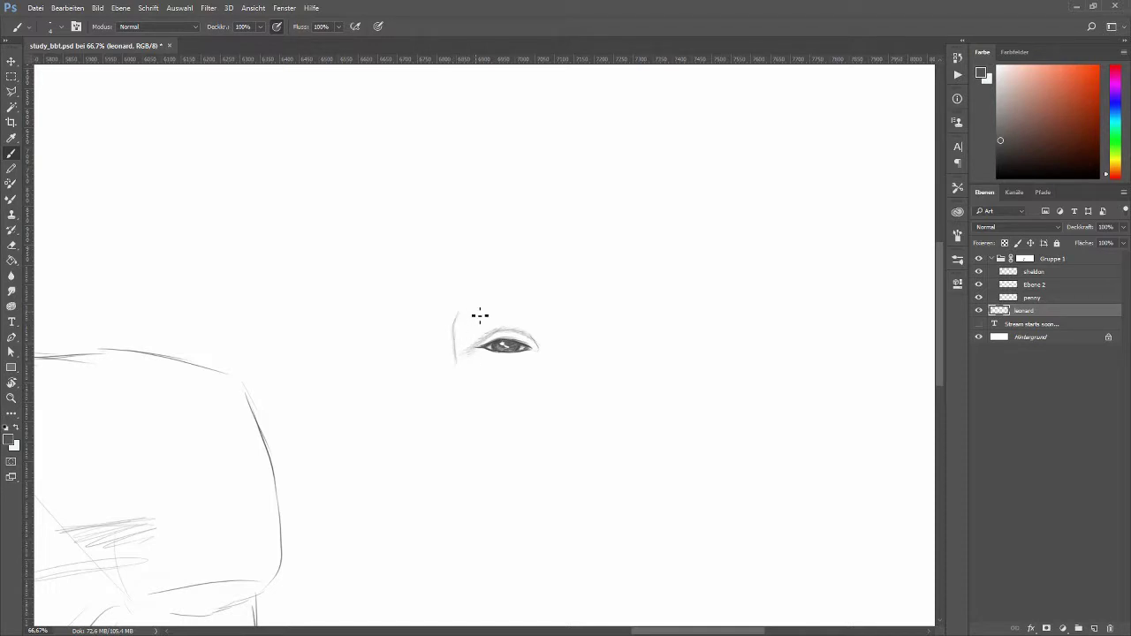
left_click_drag(467, 304, 499, 303)
left_click_drag(456, 357, 518, 390)
mouse_move(553, 356)
left_mouse_down()
mouse_move(538, 389)
mouse_move(555, 391)
mouse_move(563, 351)
left_mouse_up()
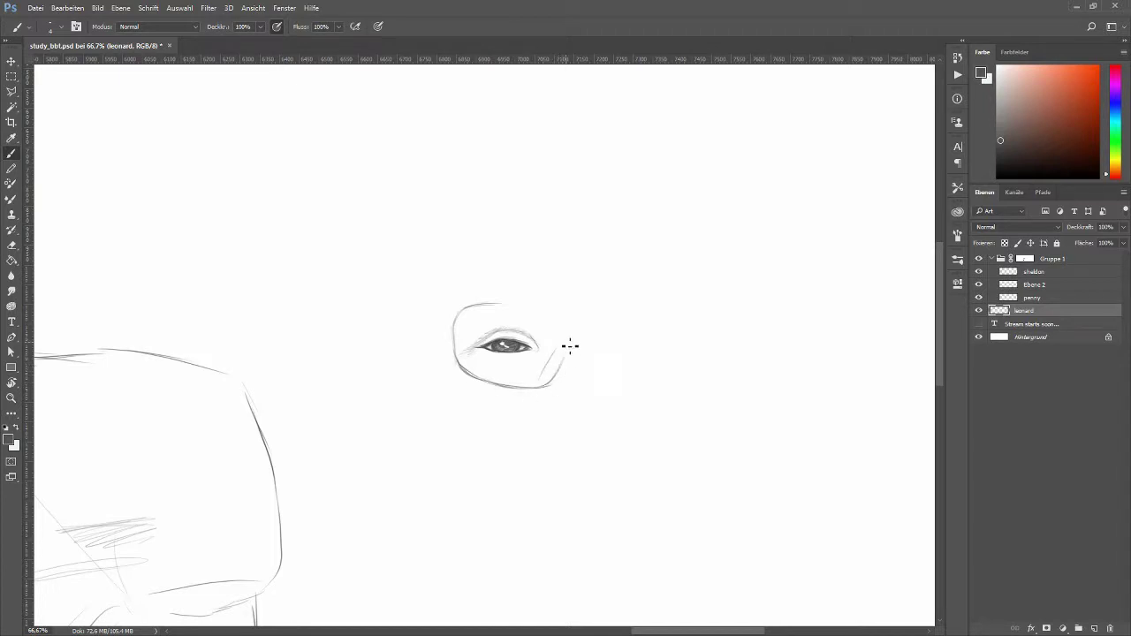
mouse_move(484, 303)
left_mouse_down()
mouse_move(539, 309)
mouse_move(562, 349)
left_mouse_up()
mouse_move(545, 387)
left_mouse_down()
mouse_move(495, 386)
mouse_move(544, 395)
mouse_move(545, 372)
mouse_move(569, 345)
mouse_move(542, 383)
mouse_move(569, 352)
left_mouse_up()
- Retrace and darken the frame edges and start the bridge line off its right side
mouse_move(462, 308)
left_mouse_down()
mouse_move(454, 364)
mouse_move(482, 385)
mouse_move(453, 340)
left_mouse_up()
mouse_move(460, 301)
left_mouse_down()
mouse_move(534, 304)
mouse_move(562, 341)
left_mouse_up()
left_click_drag(525, 305, 566, 339)
left_click_drag(567, 336, 594, 335)
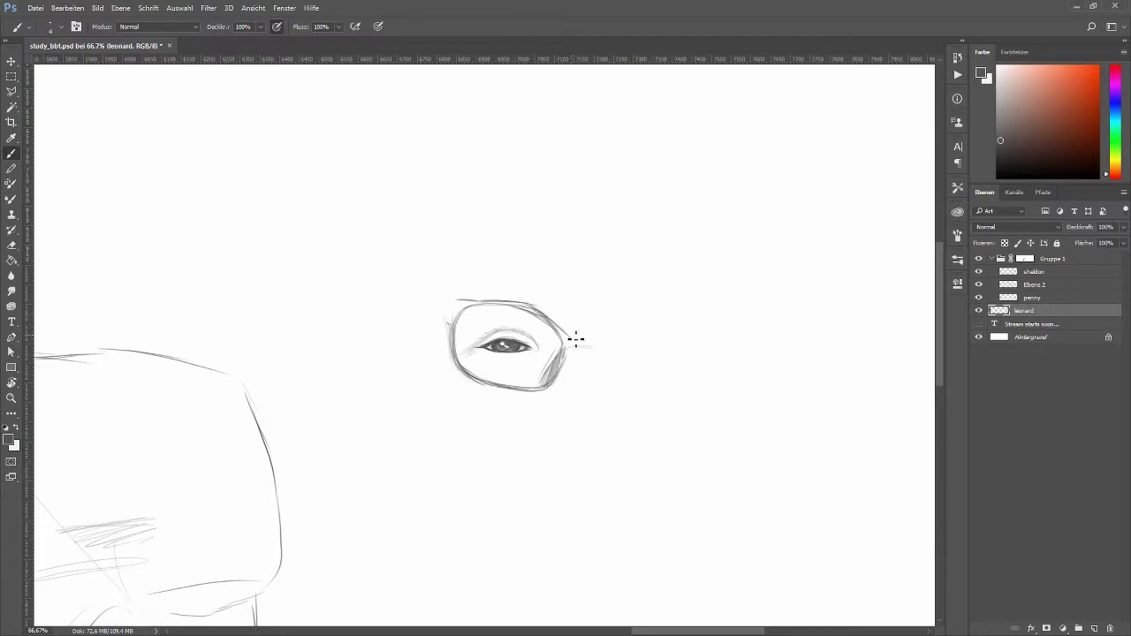
left_click_drag(478, 343, 480, 336)
left_click_drag(541, 389, 570, 347)
mouse_move(457, 301)
left_mouse_down()
mouse_move(437, 300)
mouse_move(454, 305)
left_mouse_up()
- Shade the glasses frame rim in dark grey and deepen the upper eyelid crease
key("x")
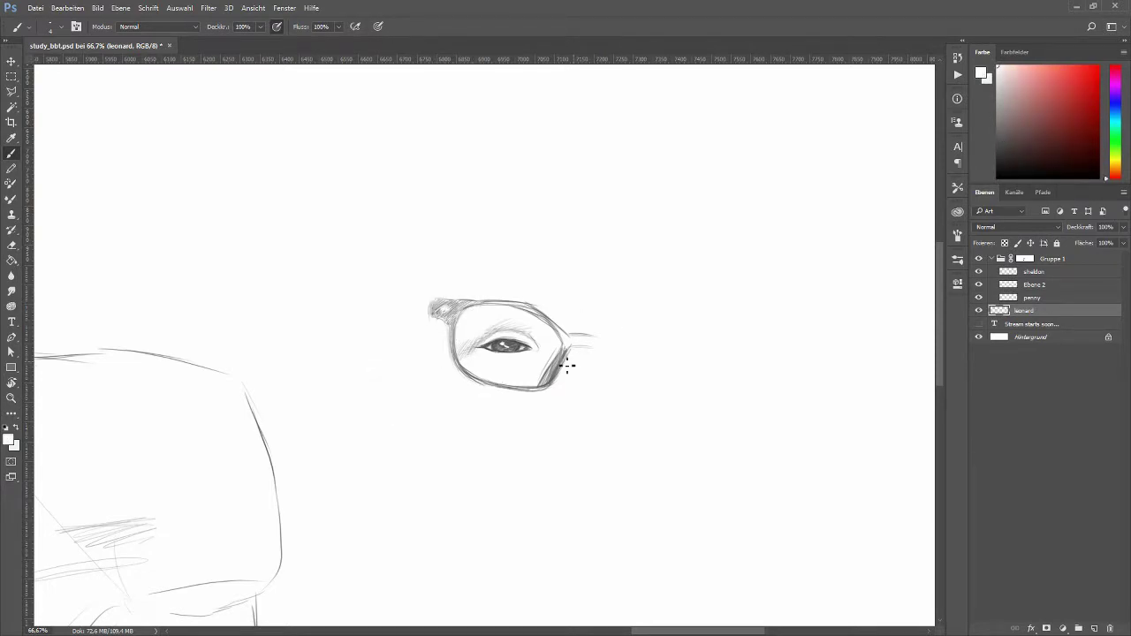
left_click(495, 345, "alt")
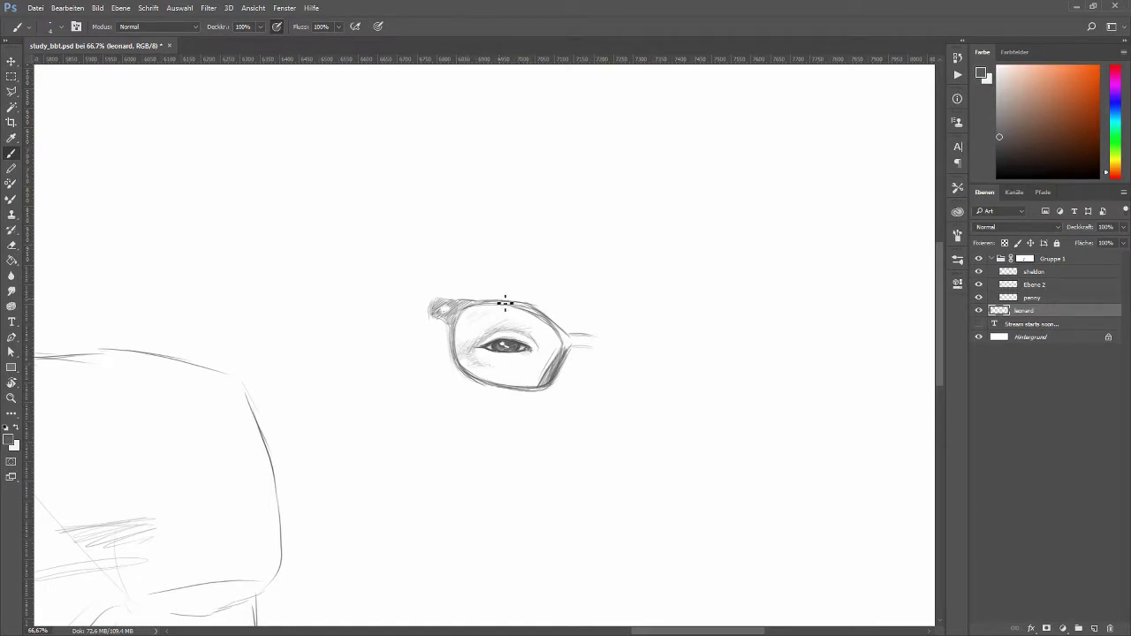
mouse_move(483, 297)
left_mouse_down()
mouse_move(454, 296)
mouse_move(497, 298)
mouse_move(452, 283)
mouse_move(529, 307)
mouse_move(442, 300)
mouse_move(513, 295)
left_mouse_up()
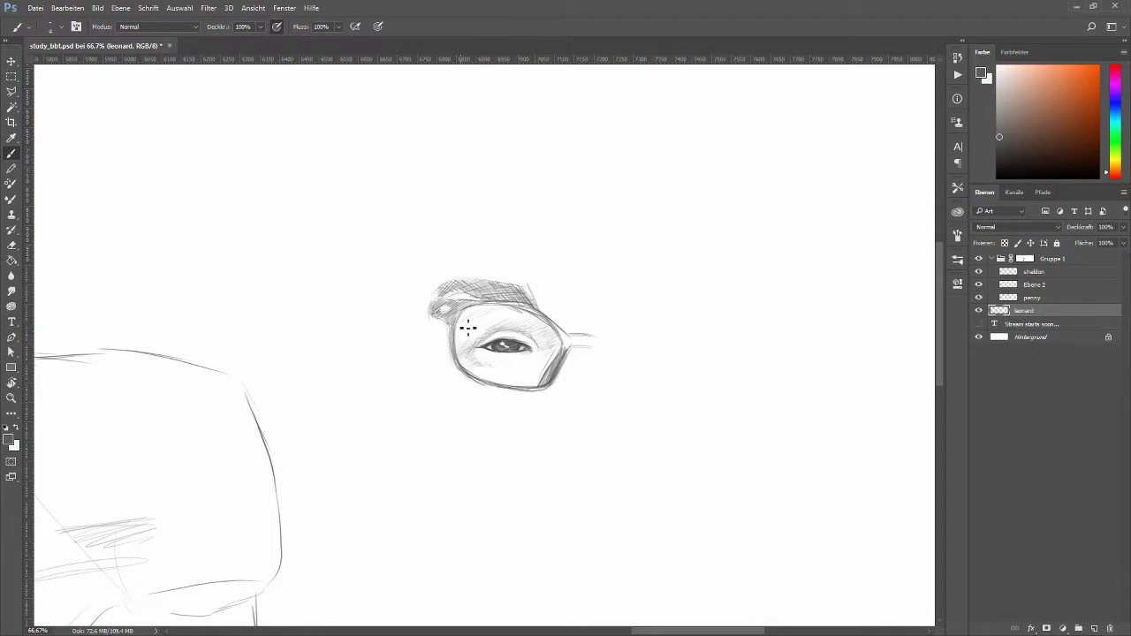
left_click_drag(475, 305, 539, 324)
mouse_move(460, 366)
left_mouse_down()
mouse_move(462, 321)
mouse_move(469, 371)
left_mouse_up()
mouse_move(475, 311)
left_mouse_down()
mouse_move(557, 329)
mouse_move(518, 386)
mouse_move(548, 387)
left_mouse_up()
left_click_drag(541, 385, 562, 353)
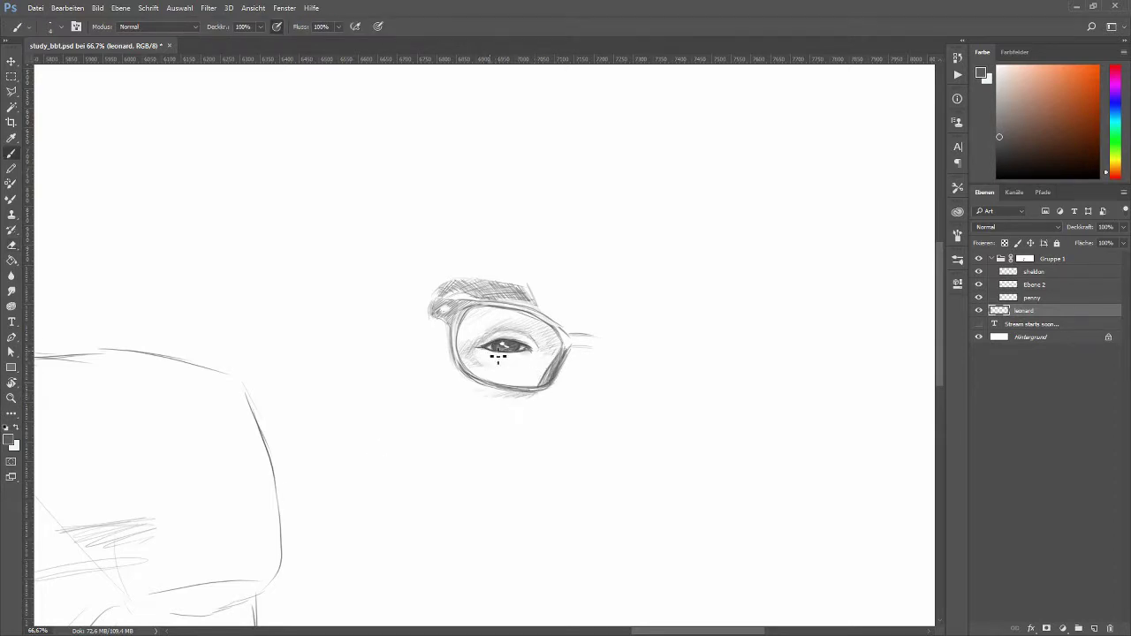
- Hatch the eyebrow above the frame and draw the left temple arm and right arm stub
left_click_drag(512, 305, 555, 292)
left_click_drag(599, 337, 562, 350)
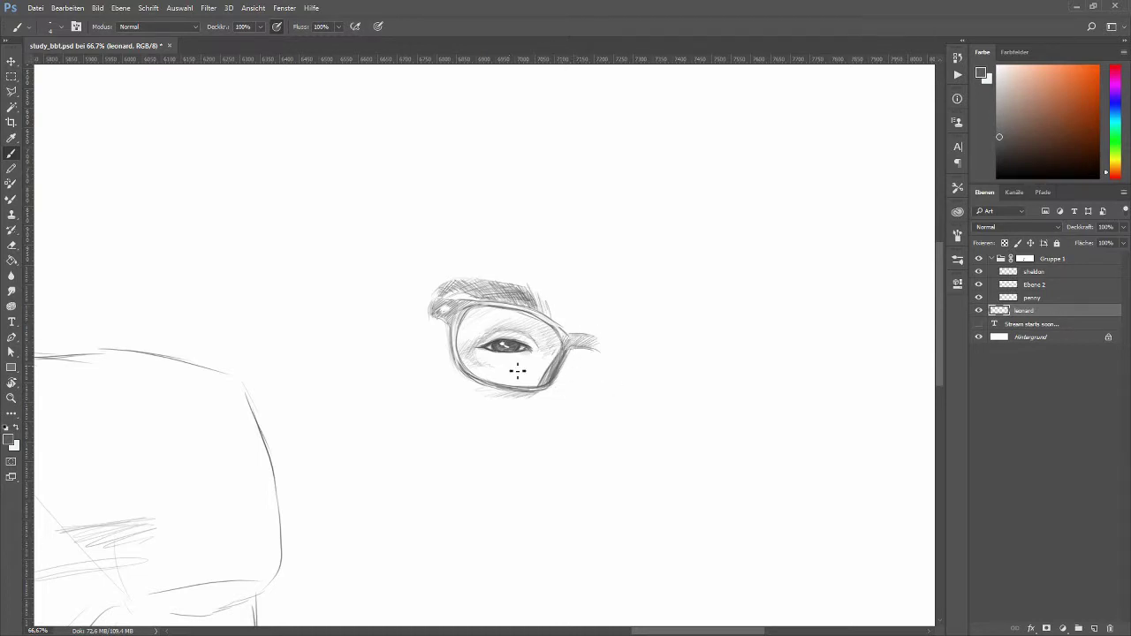
mouse_move(434, 304)
left_mouse_down()
mouse_move(380, 316)
mouse_move(378, 329)
mouse_move(444, 306)
mouse_move(453, 357)
left_mouse_up()
mouse_move(442, 300)
left_mouse_down()
mouse_move(486, 306)
mouse_move(371, 329)
mouse_move(398, 318)
mouse_move(431, 351)
left_mouse_up()
- Lasso the left temple arm of the glasses and transform it into a new position
key("l")
key("ctrl+t")
left_click_drag(371, 329, 366, 318)
key("Return")
mouse_move(579, 348)
left_mouse_down()
mouse_move(510, 339)
mouse_move(548, 320)
mouse_move(622, 335)
left_mouse_up()
- Brush the glasses' bridge, undoing one dark stroke and extending it toward the second lens
key("b")
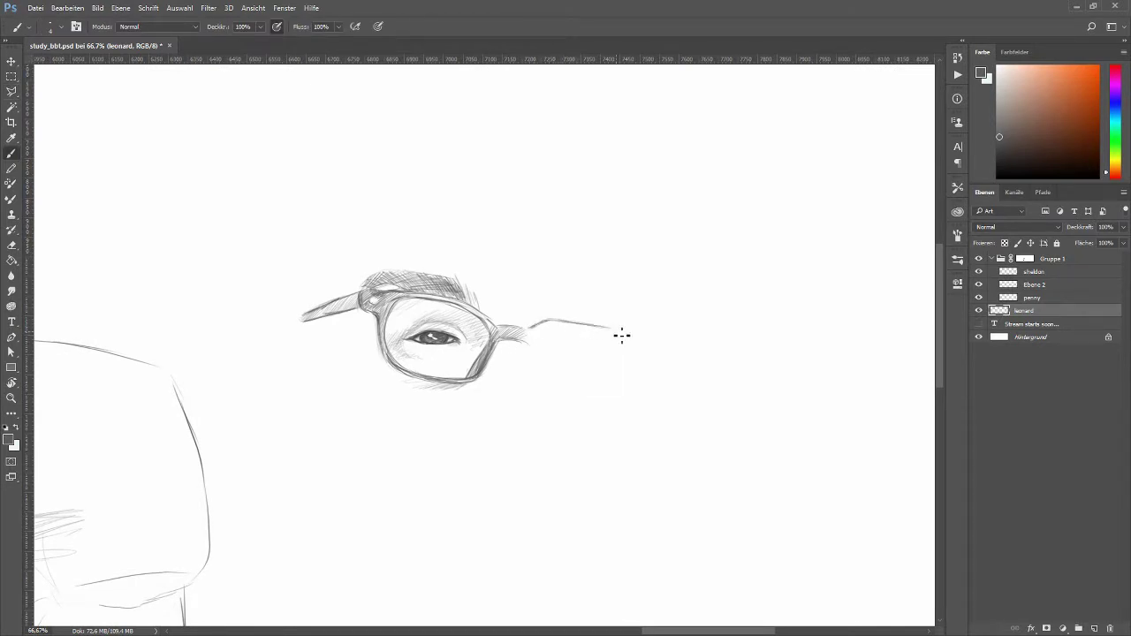
mouse_move(529, 346)
left_mouse_down()
mouse_move(545, 377)
mouse_move(608, 403)
left_mouse_up()
mouse_move(542, 336)
left_mouse_down()
mouse_move(557, 331)
mouse_move(551, 322)
mouse_move(567, 394)
mouse_move(532, 382)
left_mouse_up()
mouse_move(545, 299)
left_mouse_down()
mouse_move(548, 316)
mouse_move(639, 306)
mouse_move(645, 330)
mouse_move(634, 332)
mouse_move(664, 340)
left_mouse_up()
key("ctrl+z")
left_click_drag(592, 330, 629, 338)
- Draw the right lens's bottom, side, outer corner and darker top rim, with an eye inside
mouse_move(567, 394)
left_mouse_down()
mouse_move(631, 397)
mouse_move(639, 385)
left_mouse_up()
left_click_drag(664, 341, 658, 357)
left_click_drag(529, 324, 633, 336)
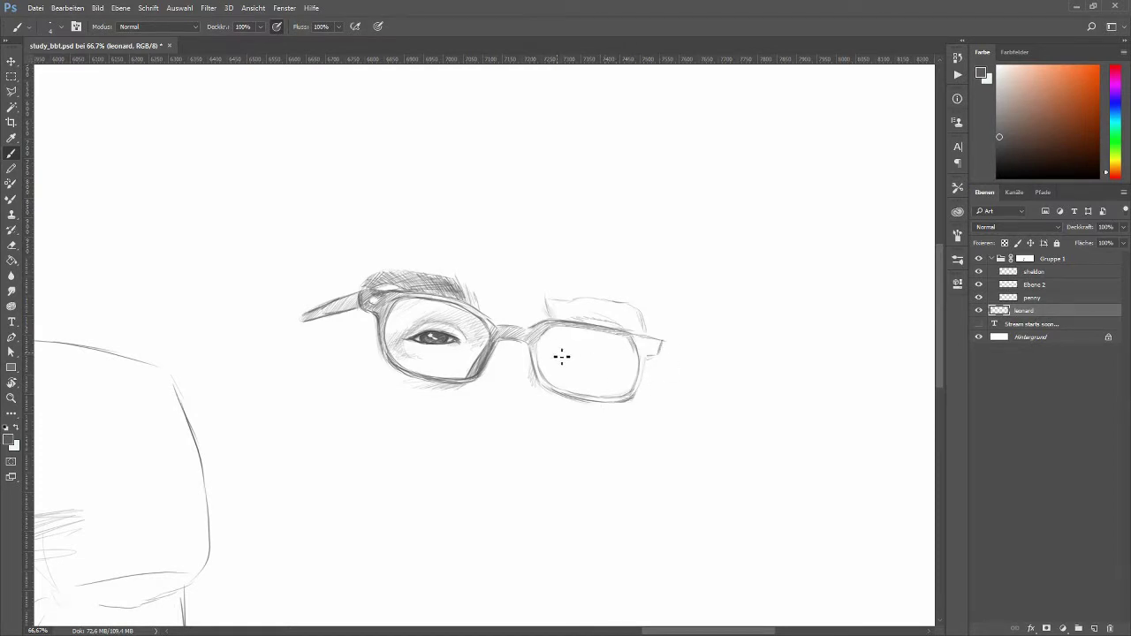
mouse_move(543, 351)
left_mouse_down()
mouse_move(601, 357)
mouse_move(571, 344)
mouse_move(586, 341)
mouse_move(586, 353)
mouse_move(566, 352)
mouse_move(599, 358)
mouse_move(547, 351)
mouse_move(568, 341)
mouse_move(594, 350)
mouse_move(584, 349)
left_mouse_up()
key("ctrl+z")
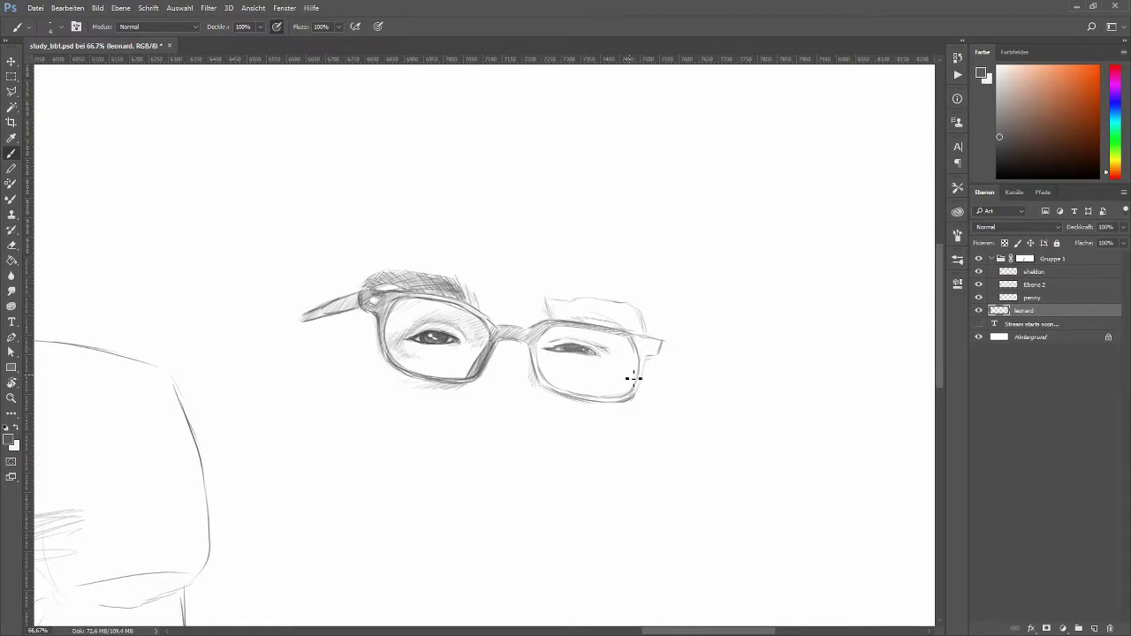
- Hatch the eyebrows above both lenses, add a nose line, and shade the right lens corner
mouse_move(549, 301)
left_mouse_down()
mouse_move(623, 314)
mouse_move(643, 329)
mouse_move(580, 322)
mouse_move(557, 302)
mouse_move(643, 333)
mouse_move(603, 307)
mouse_move(644, 332)
mouse_move(634, 337)
left_mouse_up()
left_click_drag(566, 299, 606, 323)
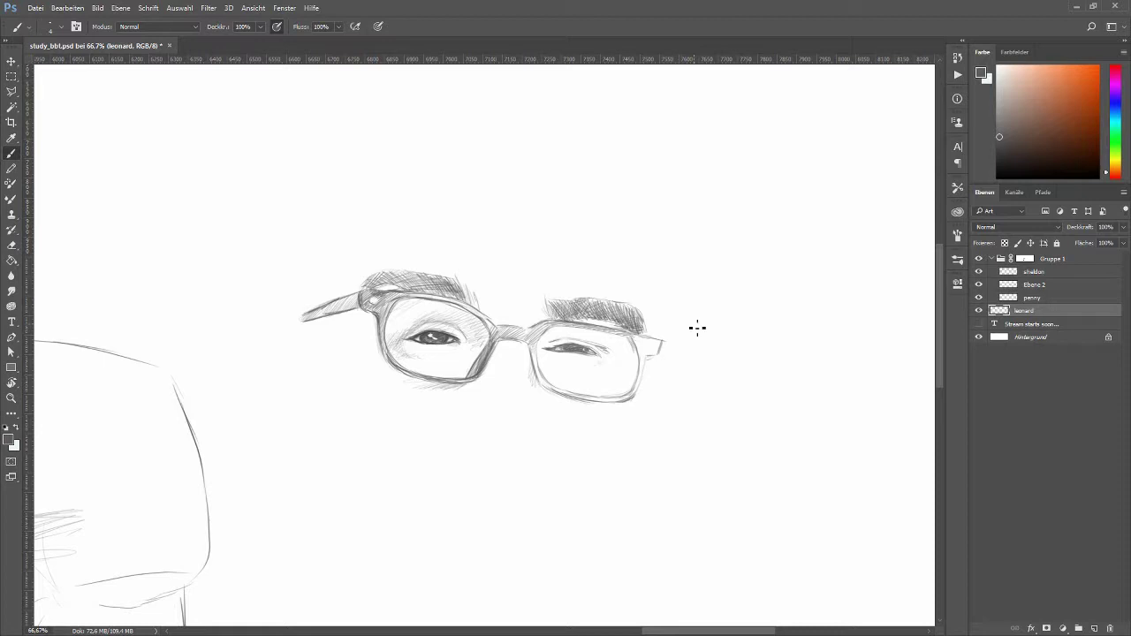
left_click_drag(474, 304, 456, 281)
left_click_drag(472, 302, 412, 275)
mouse_move(482, 436)
left_mouse_down()
mouse_move(456, 428)
mouse_move(485, 438)
left_mouse_up()
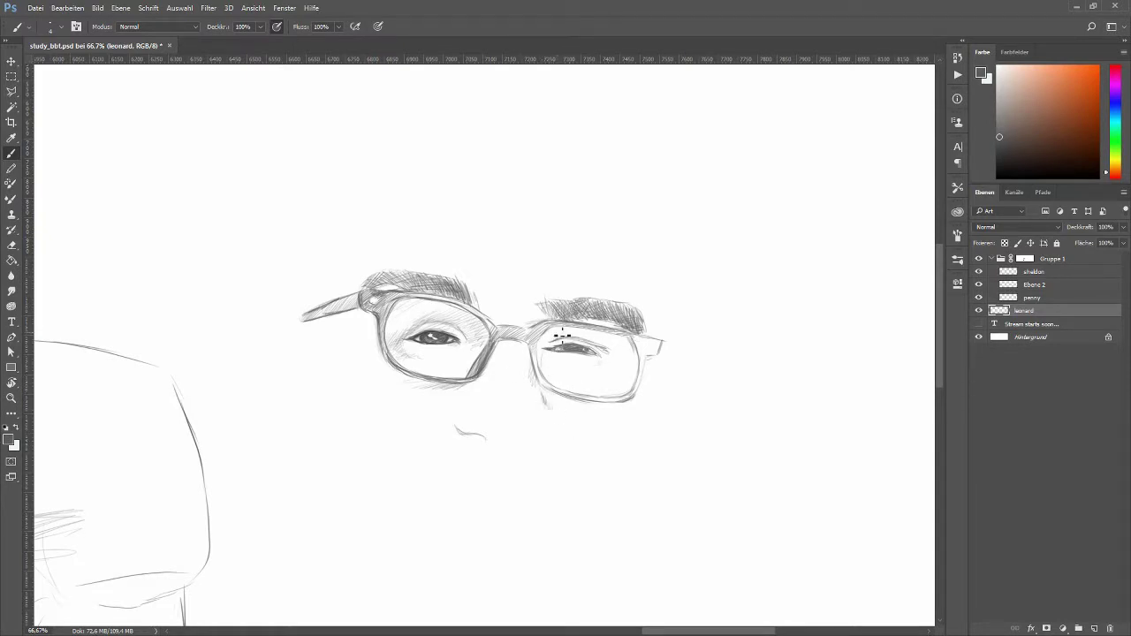
left_click_drag(638, 345, 662, 354)
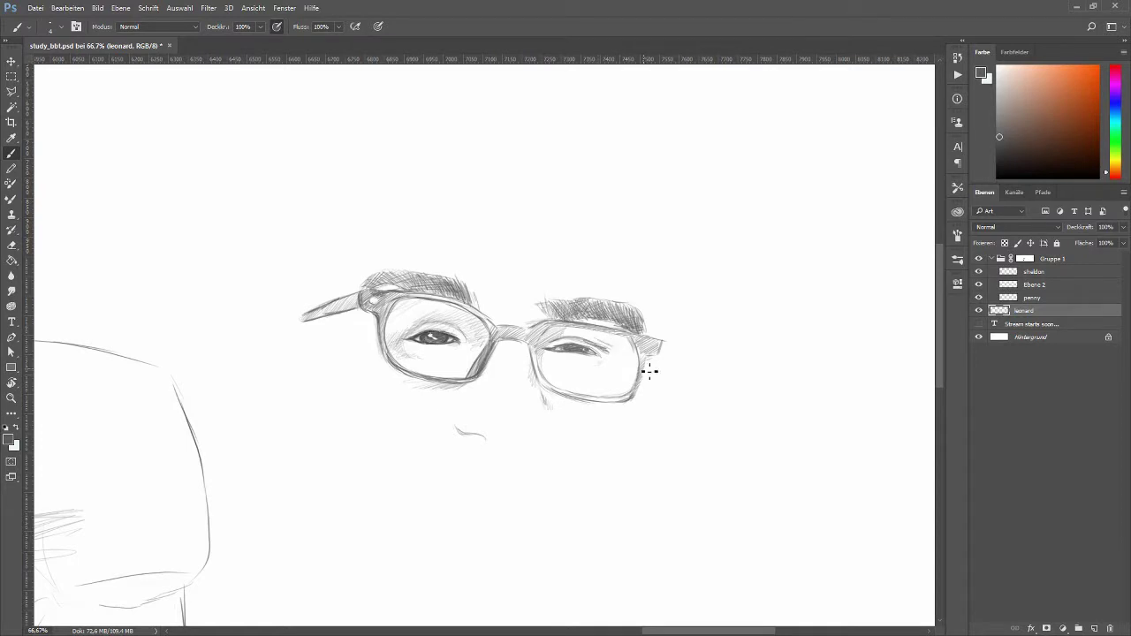
- Lasso the right lens and temple, reshape them with a transform, and commit
key("l")
left_click_drag(654, 335, 580, 442)
key("ctrl+t")
right_click(581, 462)
left_click(618, 459)
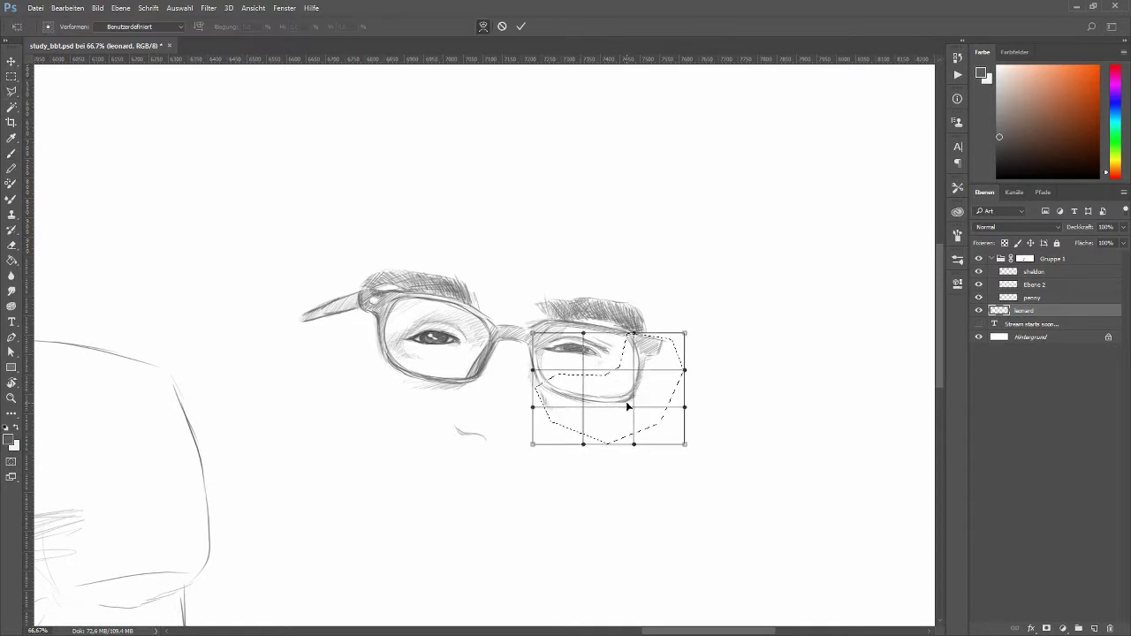
key("Return")
key("ctrl+d")
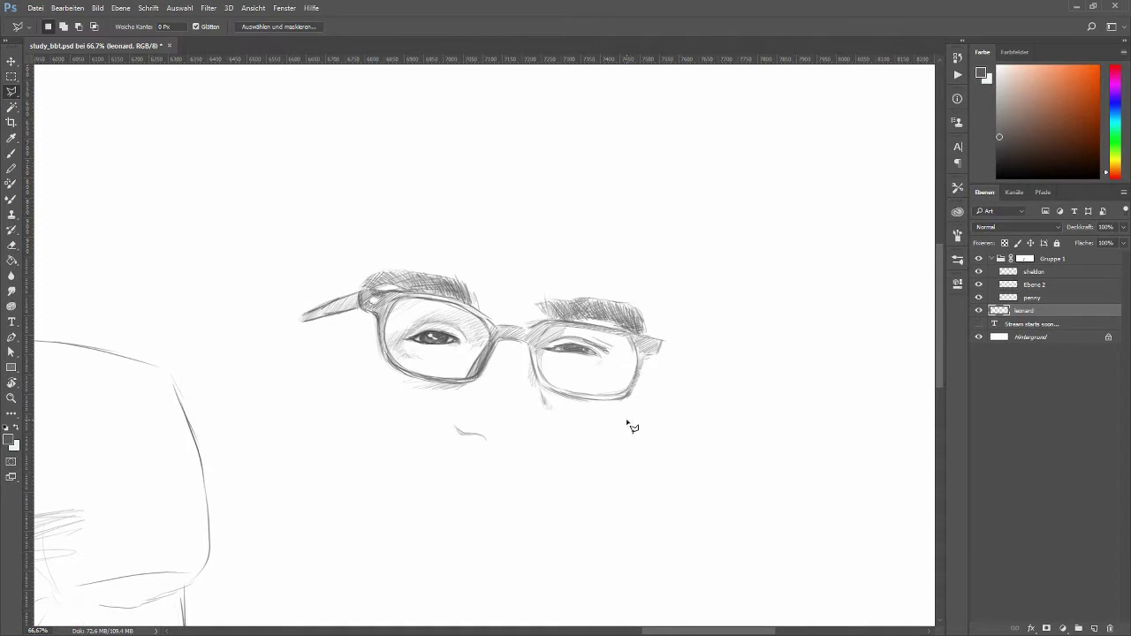
- Lasso the whole pair of glasses, warp them into a new shape, and commit
left_click_drag(378, 343, 354, 398)
key("ctrl+t")
right_click(504, 450)
left_click(474, 481)
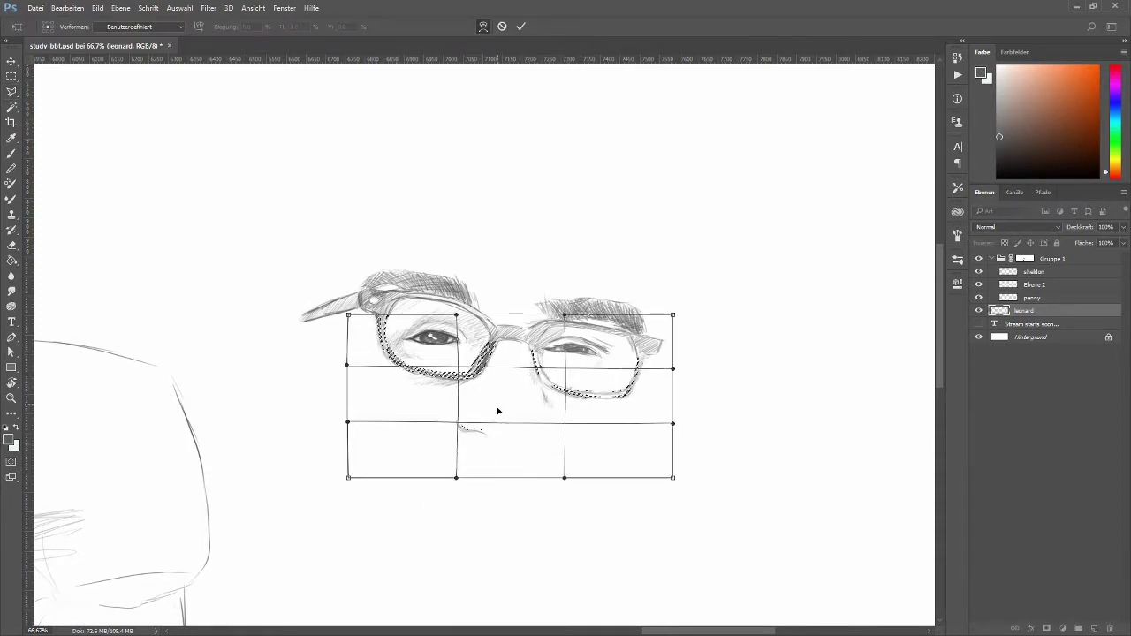
key("Return")
key("ctrl+d")
- Retrace the right lens rim darker and shade under the right eye
key("b")
left_click_drag(618, 351, 629, 397)
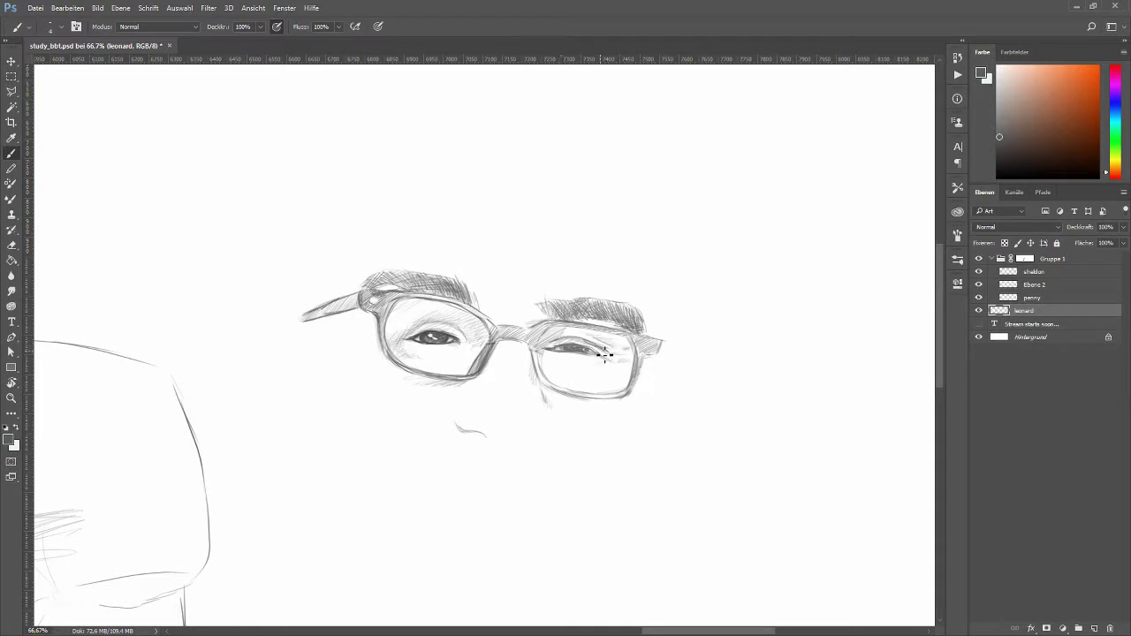
left_click_drag(585, 369, 594, 363)
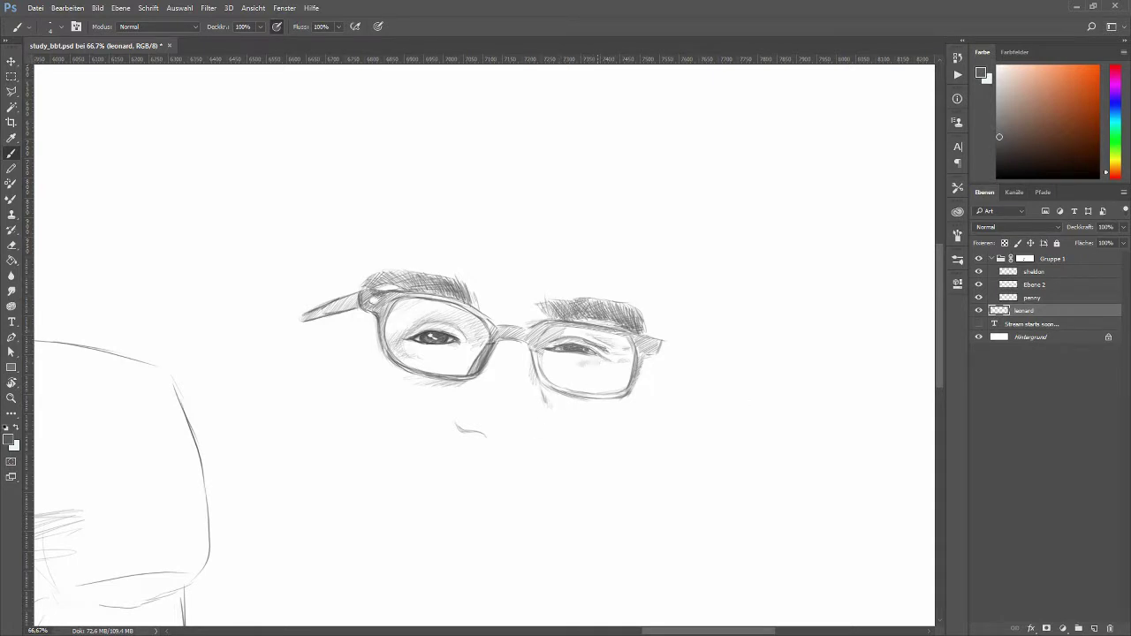
- Sample a dark tone from the left iris and darken the right eye and beneath it
left_click(429, 337, "alt")
mouse_move(557, 347)
left_mouse_down()
mouse_move(609, 356)
mouse_move(663, 433)
left_mouse_up()
scroll(663, 433, "down", 2)
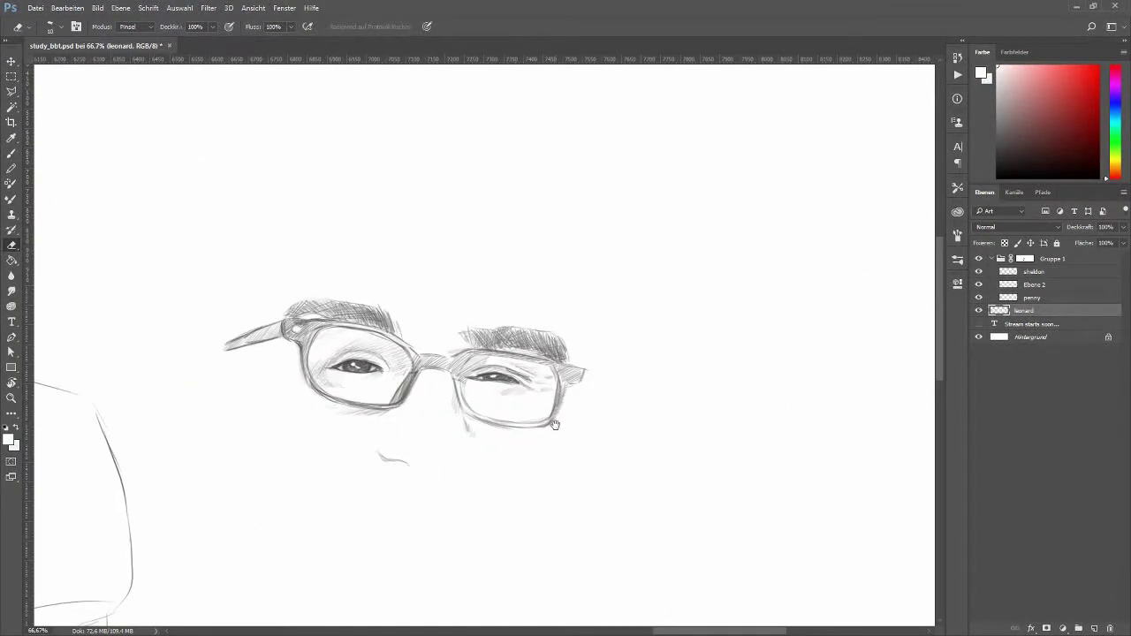
left_click_drag(493, 378, 513, 388)
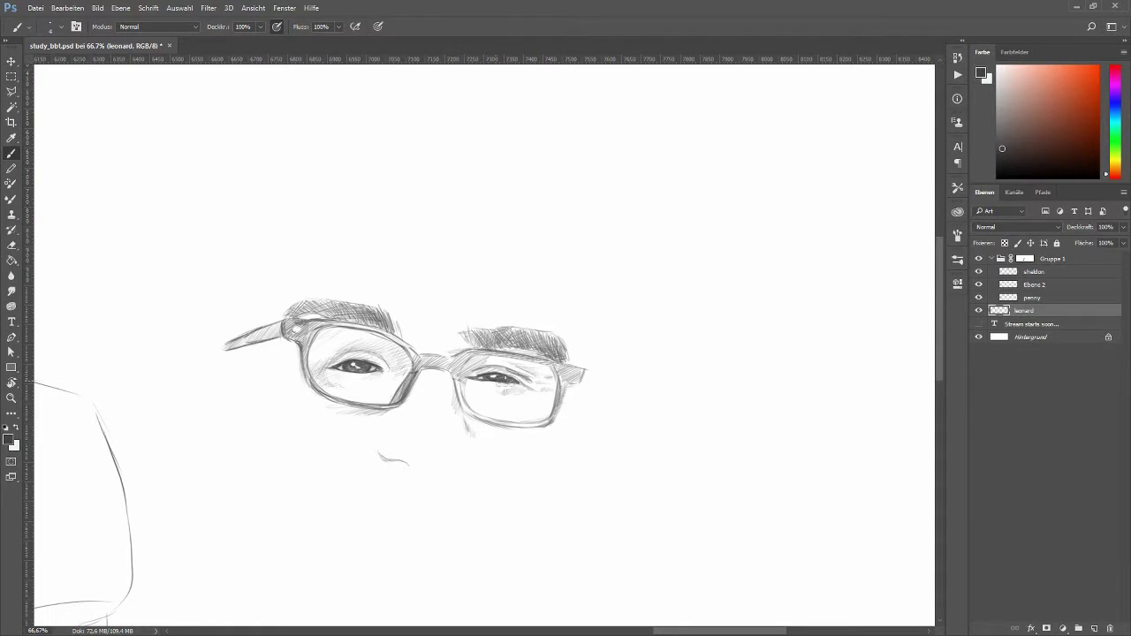
- Sketch the nose below the glasses with its bottom line, right side and shading
left_click_drag(470, 419, 468, 438)
mouse_move(442, 464)
left_mouse_down()
mouse_move(458, 469)
mouse_move(380, 453)
left_mouse_up()
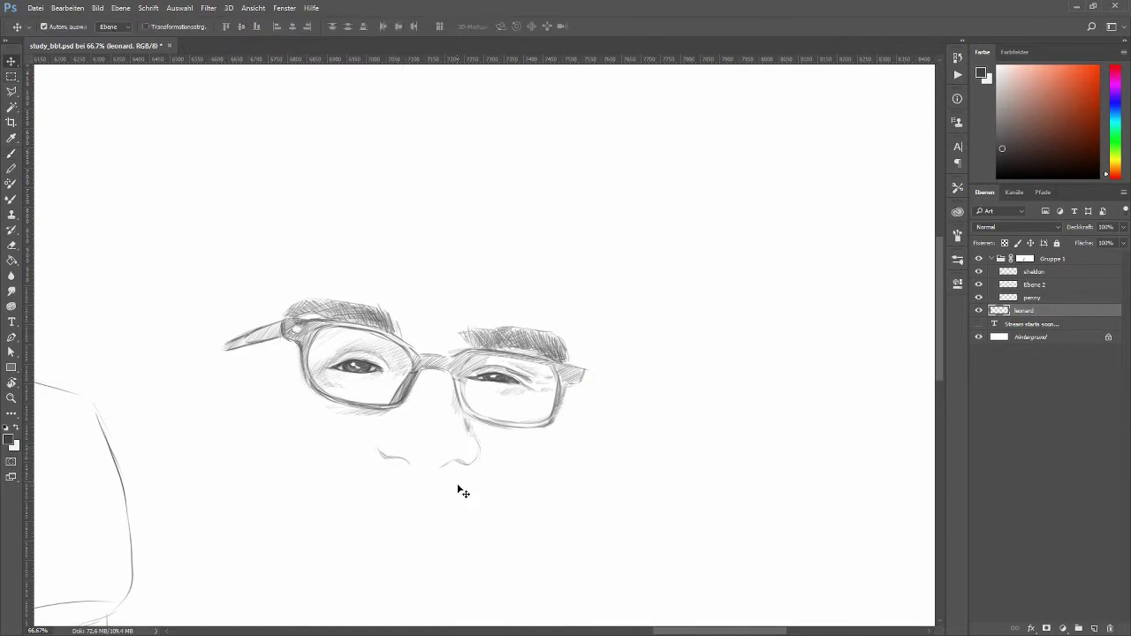
mouse_move(462, 455)
left_mouse_down()
mouse_move(459, 442)
mouse_move(477, 456)
left_mouse_up()
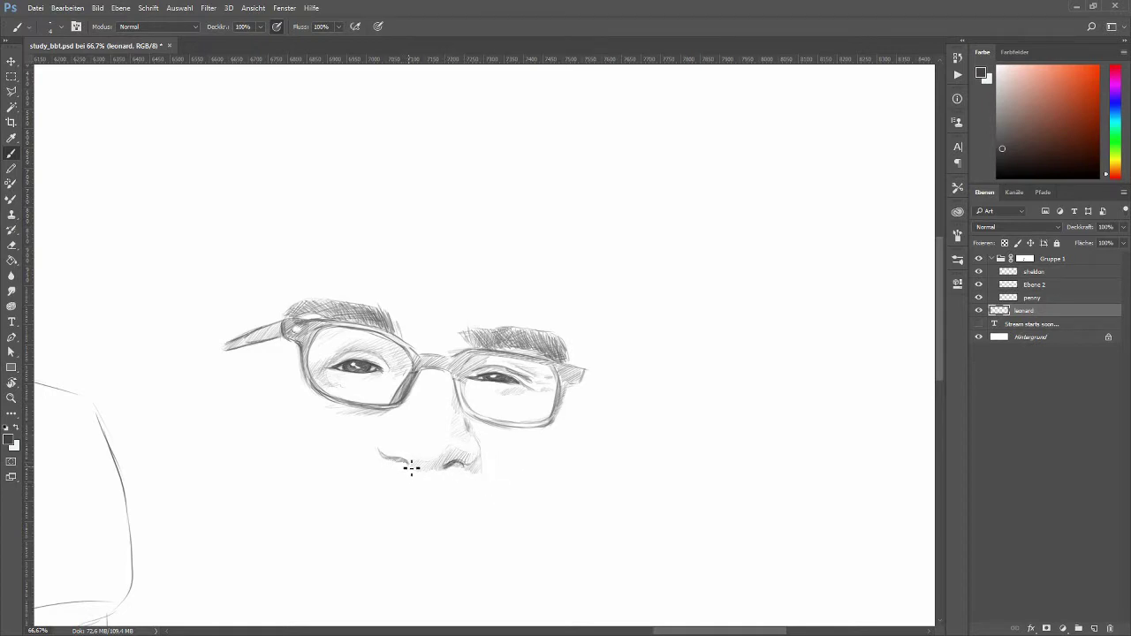
left_click_drag(422, 478, 407, 459)
scroll(497, 518, "down", 3)
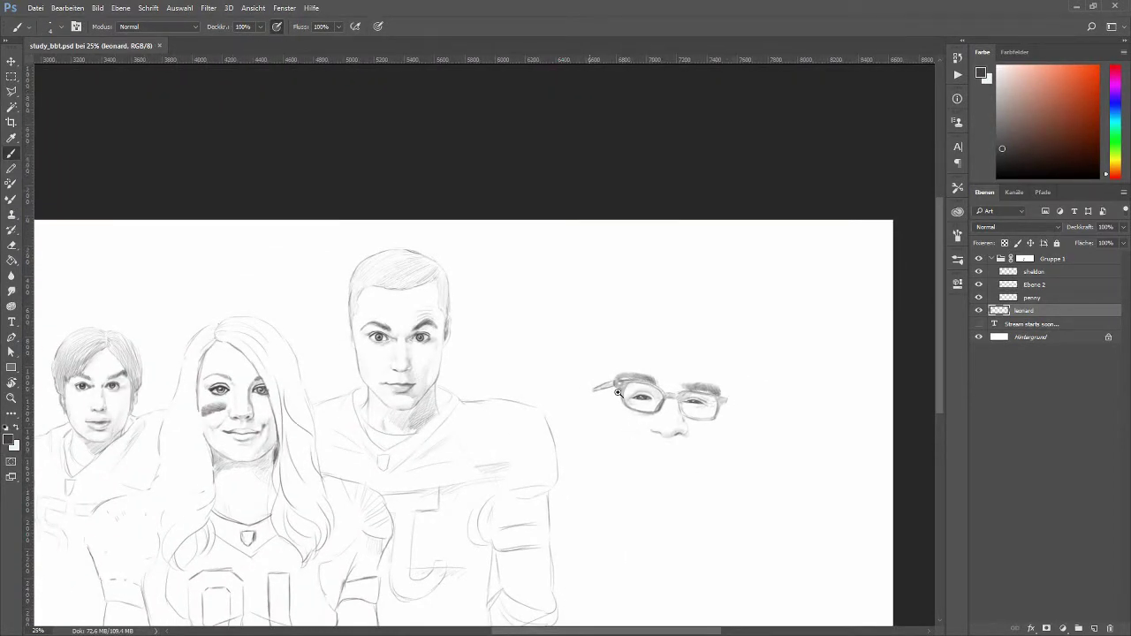
- Erase the stray marks near the nose
scroll(621, 439, "up", 5)
key("e")
mouse_move(920, 448)
left_mouse_down()
mouse_move(787, 475)
mouse_move(624, 377)
left_mouse_up()
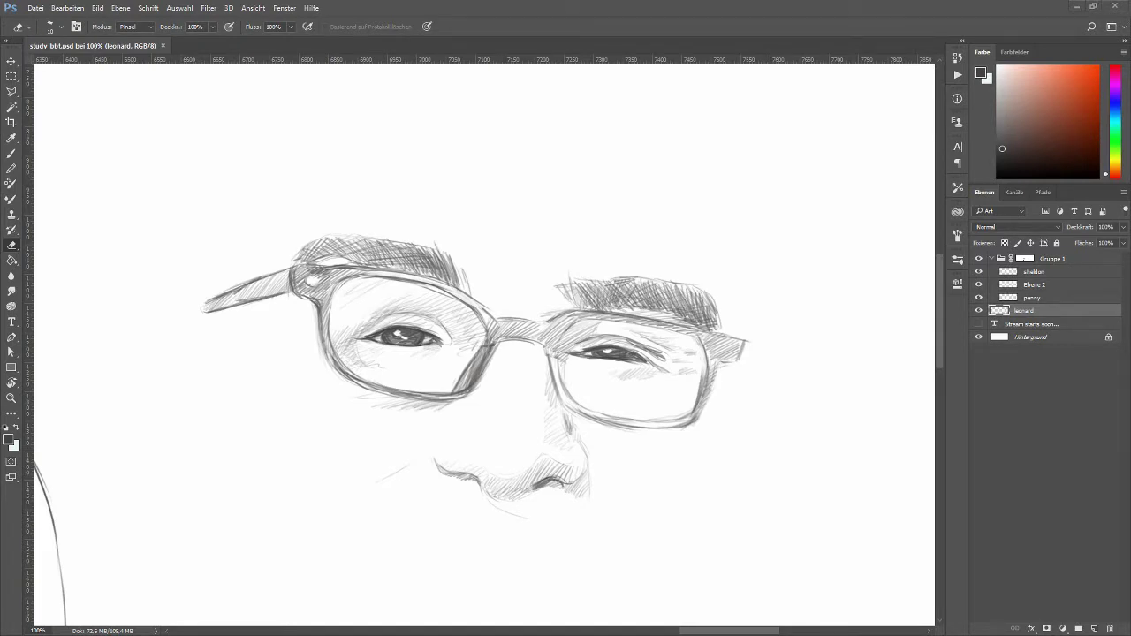
left_click_drag(521, 476, 538, 432)
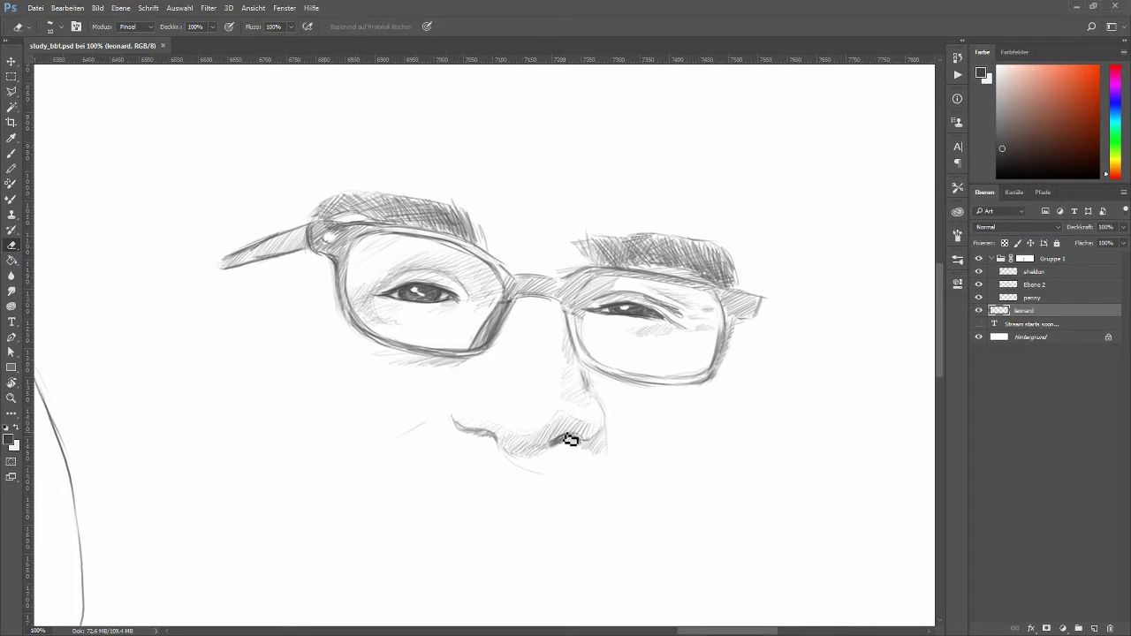
- Draw a curved cheek line left of the nose and the face's right edge beside the glasses
key("b")
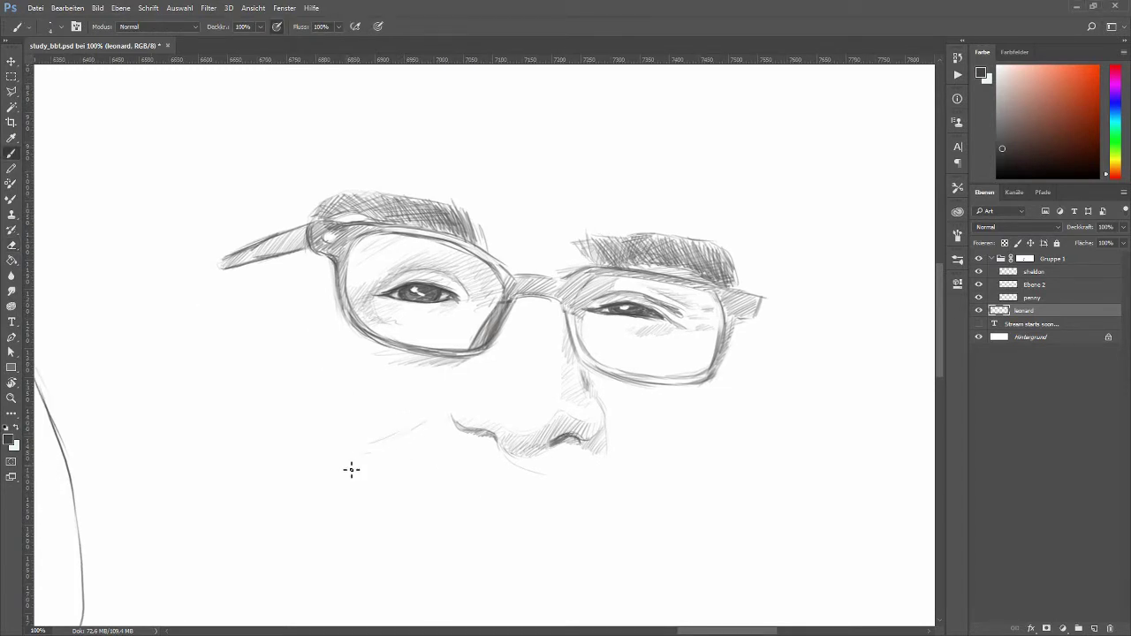
left_click_drag(346, 468, 435, 416)
key("ctrl+minus")
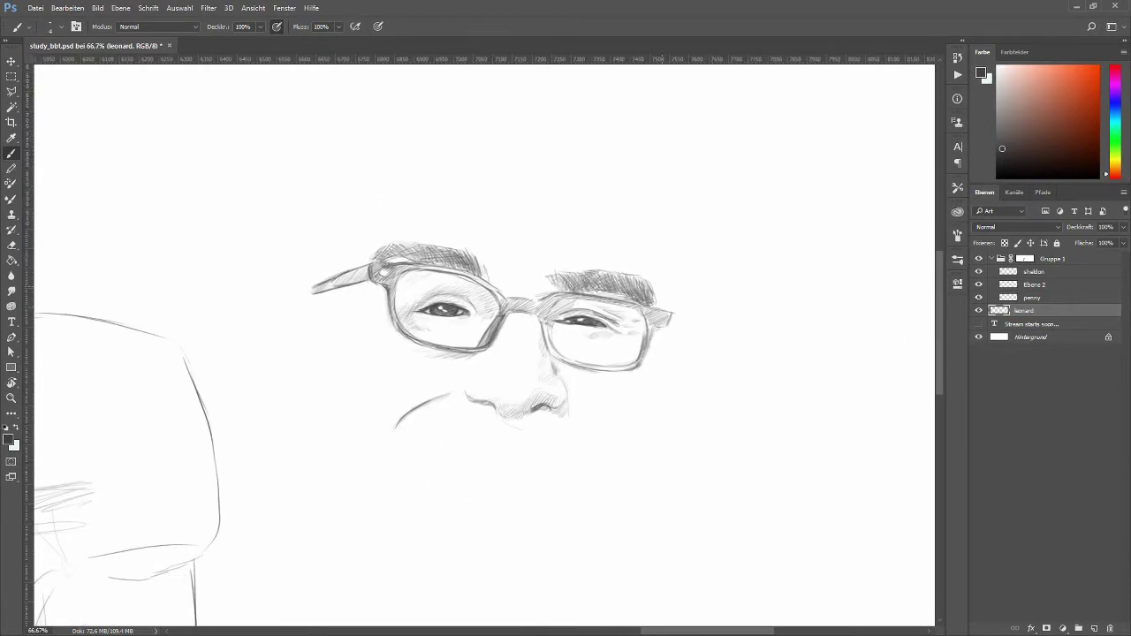
mouse_move(650, 357)
left_mouse_down()
mouse_move(664, 331)
mouse_move(660, 382)
left_mouse_up()
left_click_drag(663, 283, 666, 227)
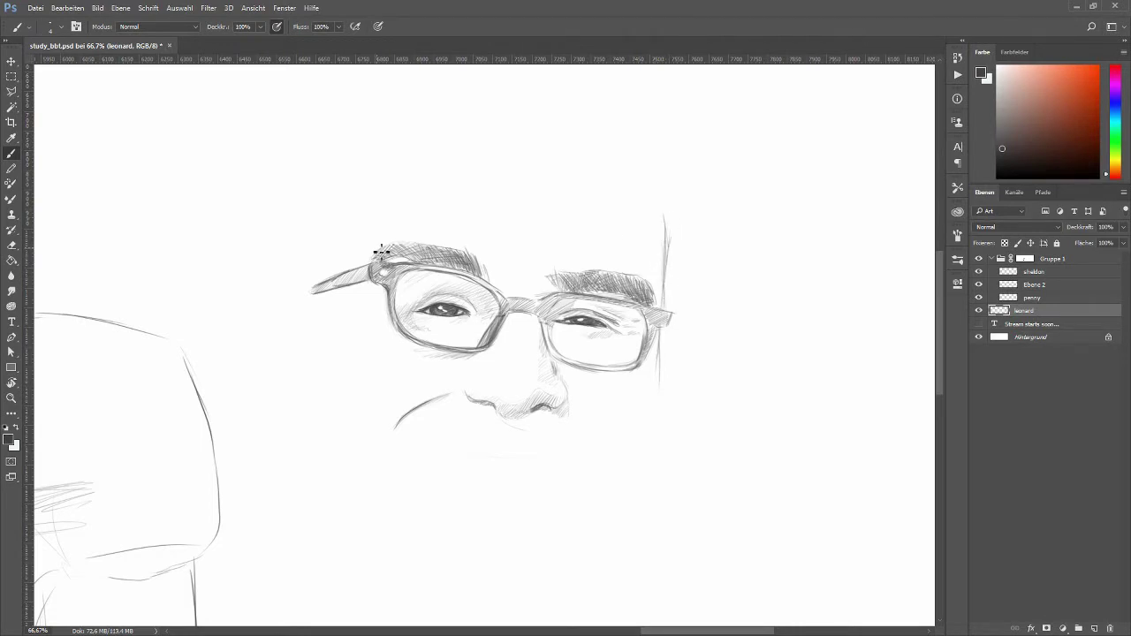
- Lasso and transform the left temple of the glasses, then commit
key("l")
left_click_drag(387, 264, 389, 314)
key("ctrl+t")
key("Return")
key("ctrl+d")
- Draw hair strokes above the left temple and the head outline across the top and right
key("b")
left_click_drag(359, 252, 354, 241)
left_click_drag(374, 191, 357, 226)
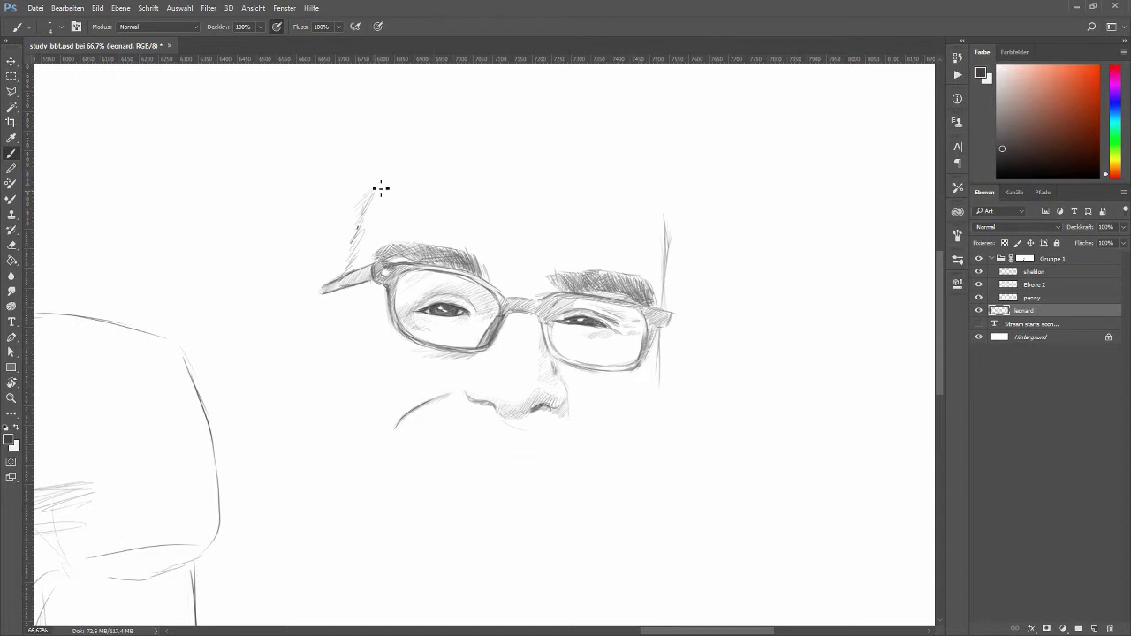
left_click_drag(410, 146, 376, 185)
left_click_drag(478, 133, 636, 168)
left_click_drag(589, 133, 661, 202)
- Sketch the left cheek, left ear, more left head outline, and the right ear line
left_click_drag(345, 301, 331, 333)
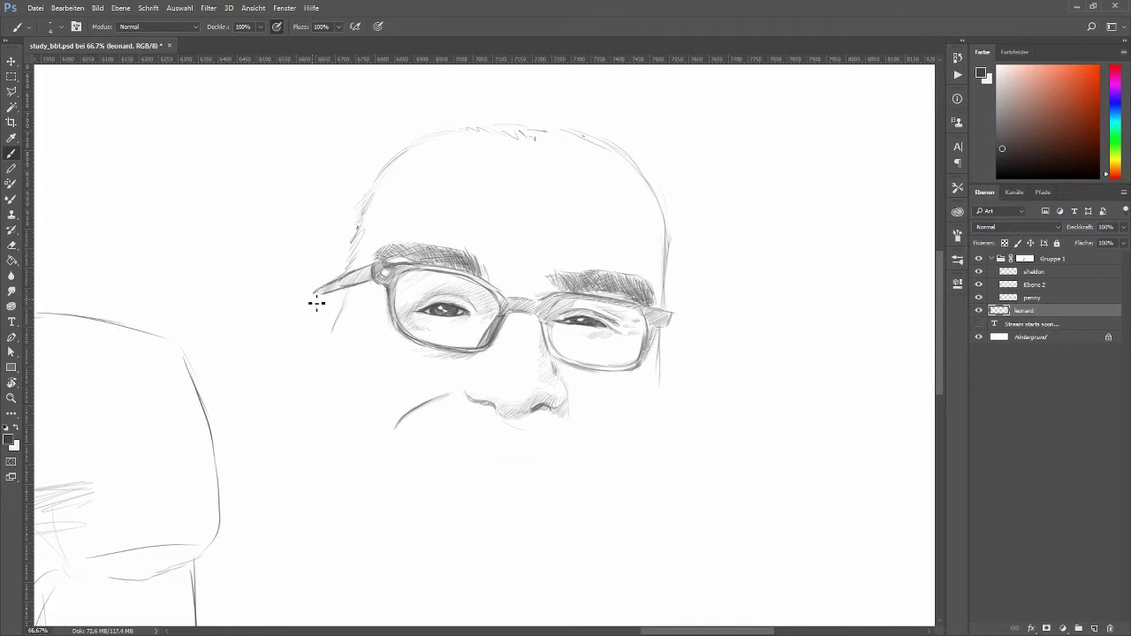
mouse_move(313, 294)
left_mouse_down()
mouse_move(309, 233)
mouse_move(323, 179)
mouse_move(404, 106)
mouse_move(453, 90)
left_mouse_up()
mouse_move(380, 107)
left_mouse_down()
mouse_move(386, 200)
mouse_move(442, 157)
left_mouse_up()
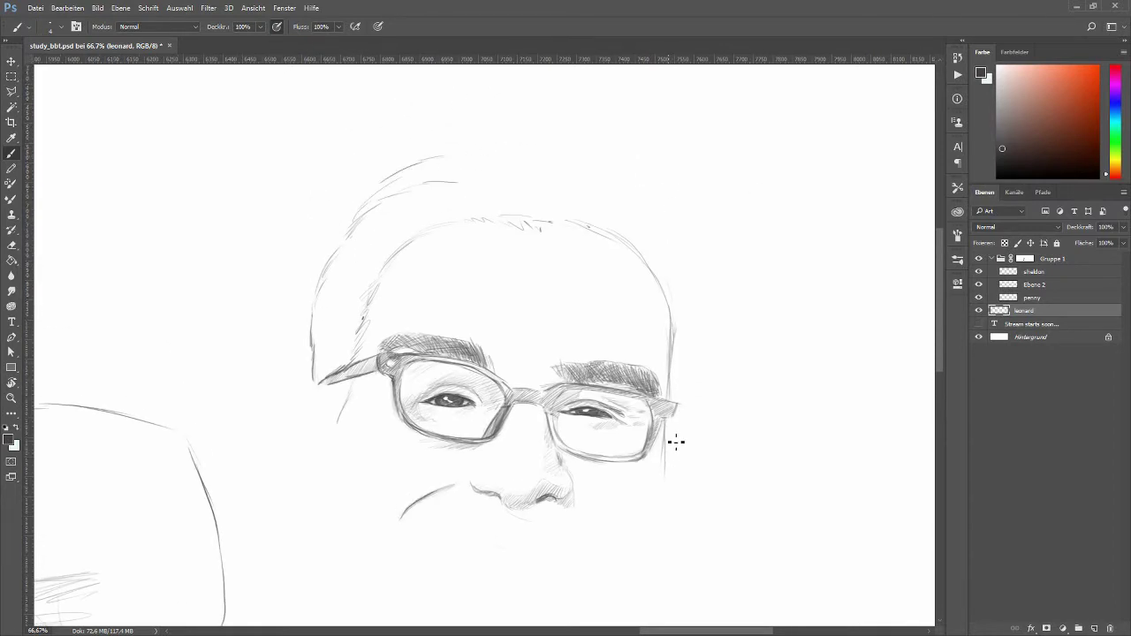
mouse_move(684, 392)
left_mouse_down()
mouse_move(702, 369)
mouse_move(709, 306)
mouse_move(646, 184)
mouse_move(470, 145)
left_mouse_up()
scroll(698, 273, "down", 1)
scroll(560, 345, "down", 1)
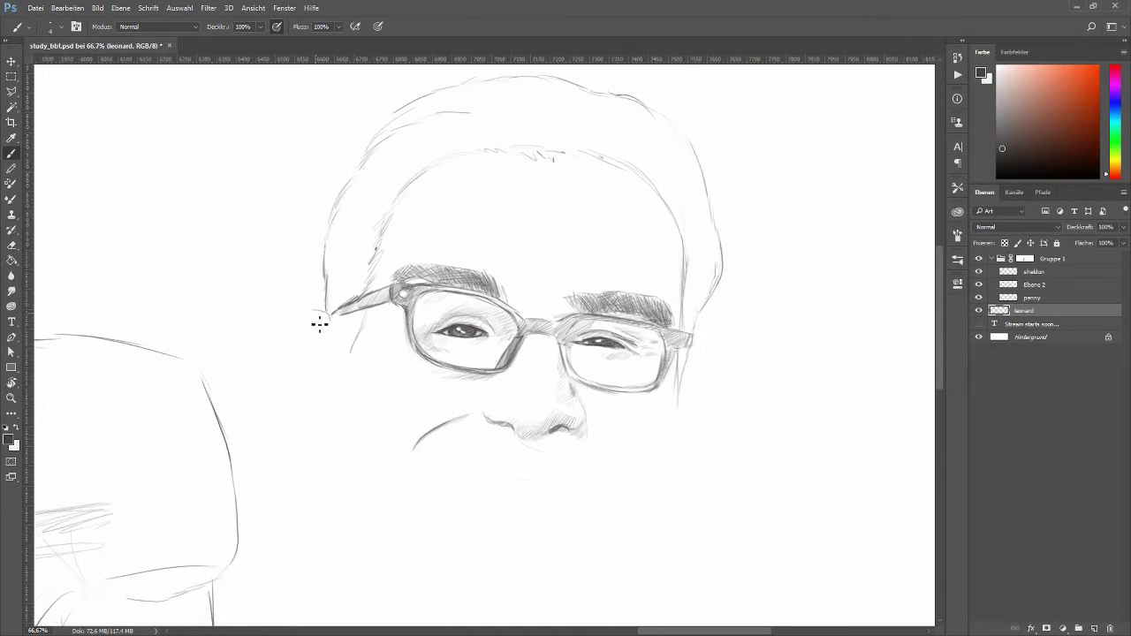
left_click_drag(681, 402, 674, 449)
scroll(707, 398, "right", 1)
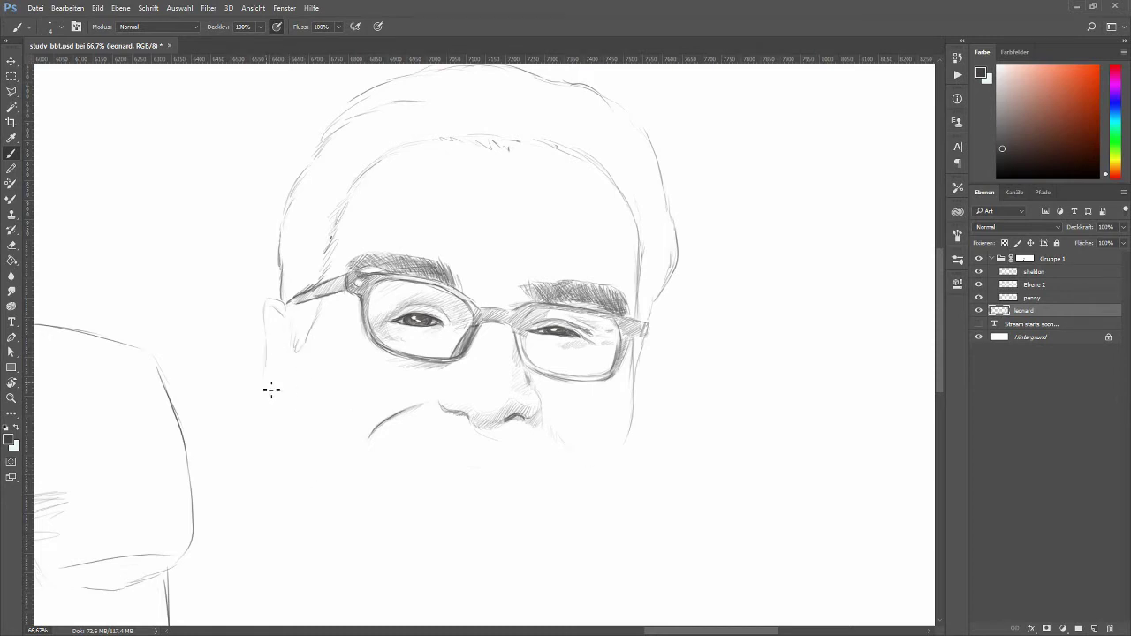
- Extend and detail the left ear, add right-side face strokes, the left jaw and a mouth line
left_click_drag(266, 358, 276, 420)
mouse_move(284, 347)
left_mouse_down()
mouse_move(273, 336)
mouse_move(278, 375)
left_mouse_up()
mouse_move(642, 377)
left_mouse_down()
mouse_move(633, 460)
mouse_move(636, 437)
left_mouse_up()
scroll(636, 437, "down", 1)
left_click_drag(638, 373, 626, 440)
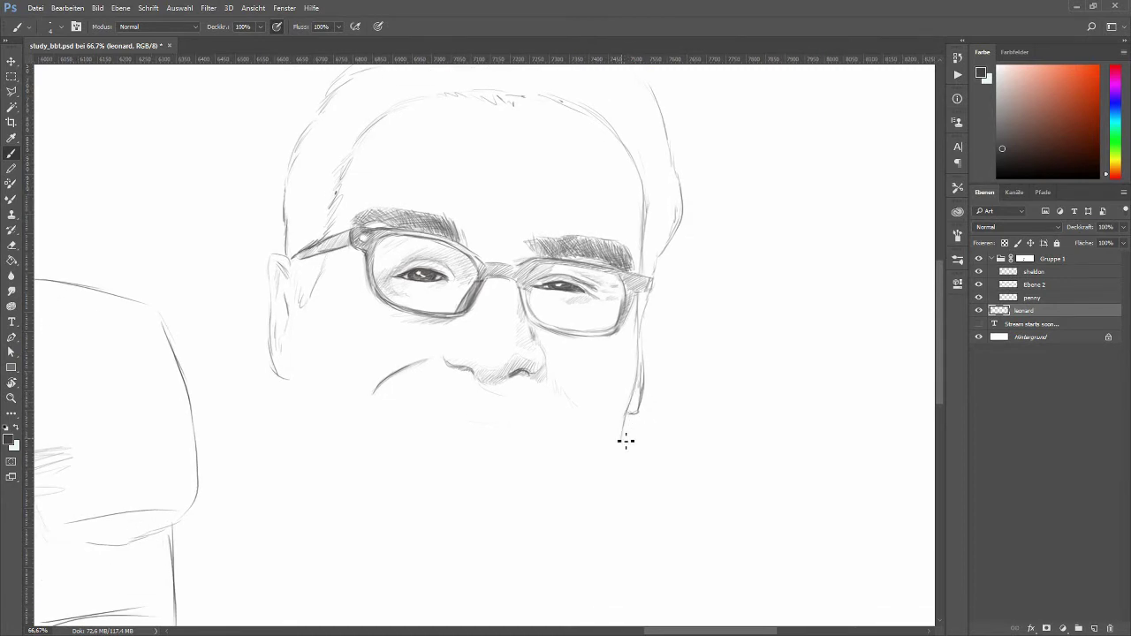
left_click_drag(294, 385, 310, 435)
scroll(327, 382, "left", 1)
mouse_move(577, 428)
left_mouse_down()
mouse_move(434, 419)
mouse_move(533, 428)
left_mouse_up()
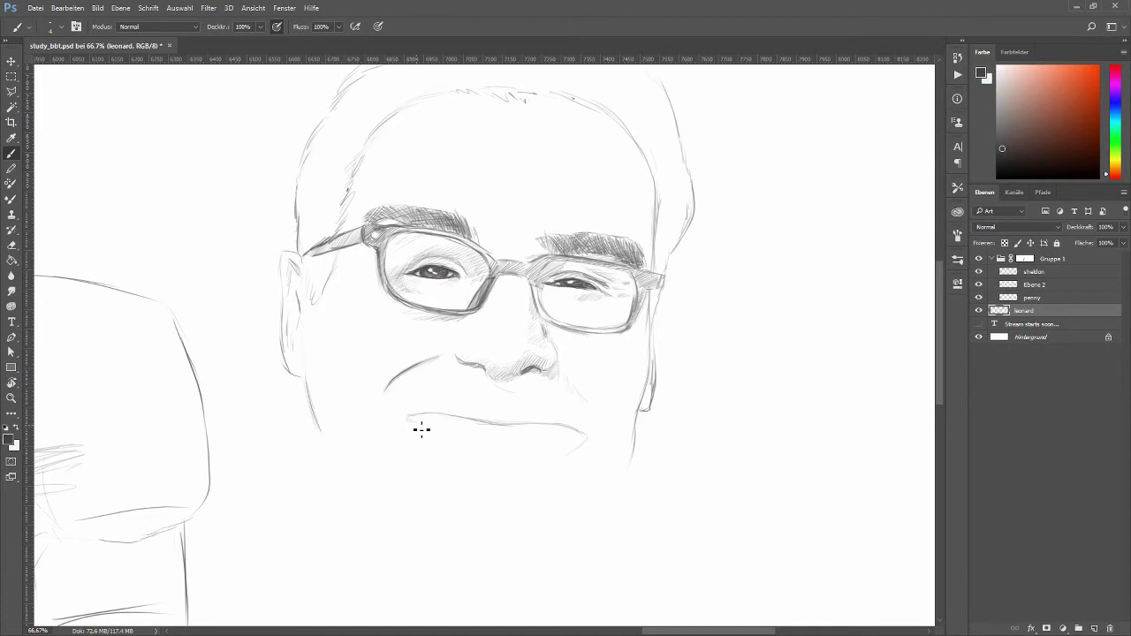
- Draw the lower lip curve and a line between the lips
mouse_move(417, 430)
left_mouse_down()
mouse_move(474, 462)
mouse_move(530, 462)
left_mouse_up()
left_click_drag(447, 446, 552, 465)
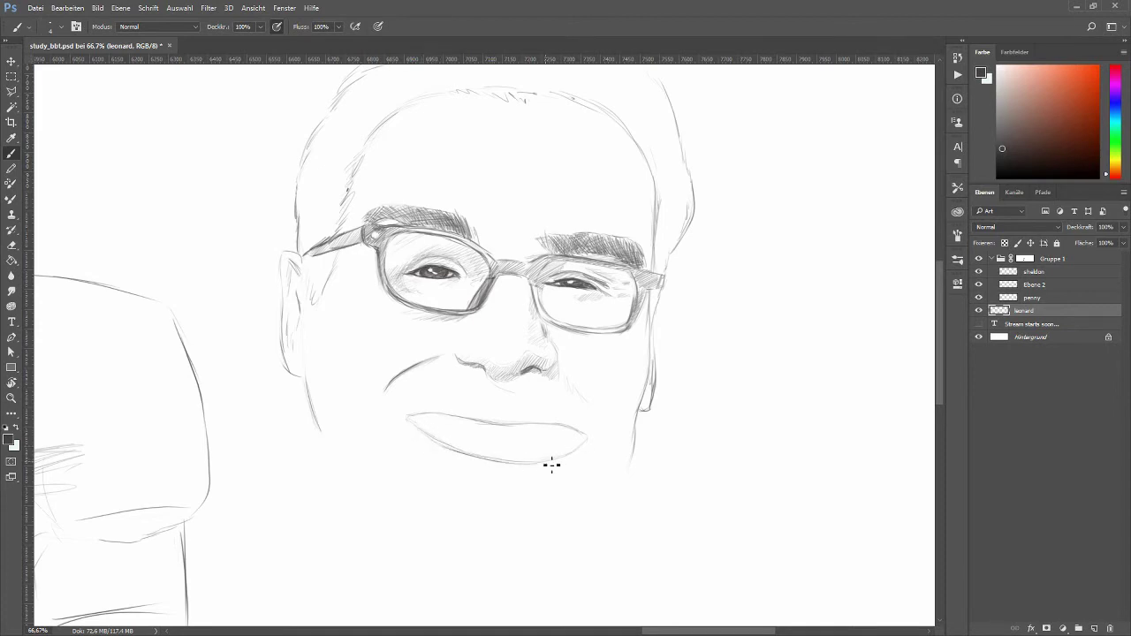
mouse_move(483, 437)
left_mouse_down()
mouse_move(537, 442)
mouse_move(400, 413)
left_mouse_up()
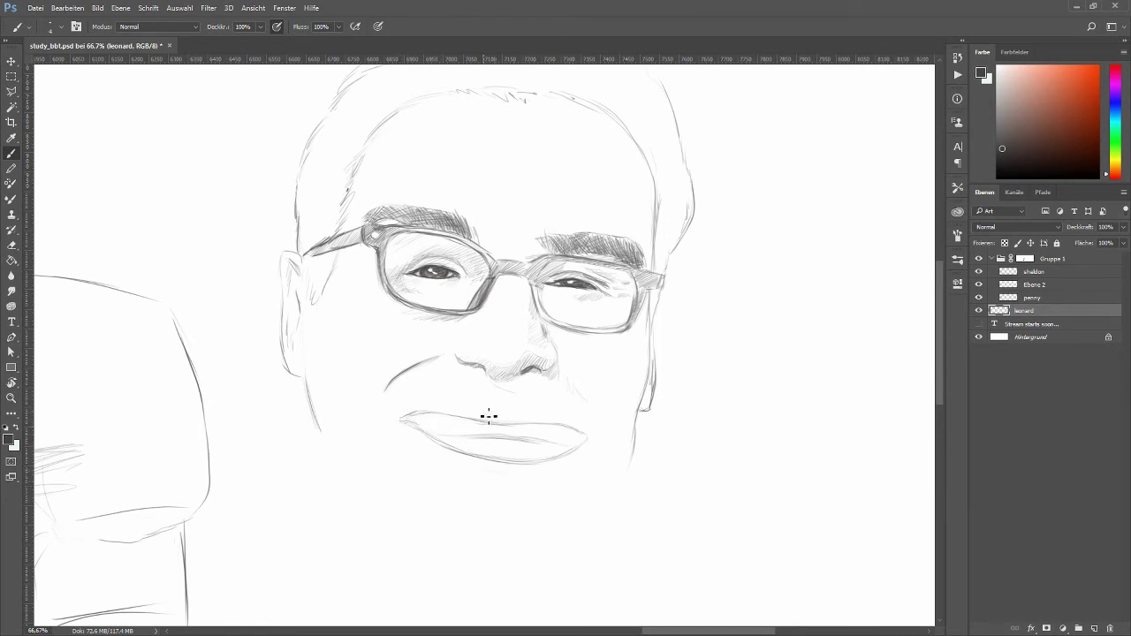
- Select the mouth and rotate it about -1.23°
key("m")
left_click_drag(392, 398, 597, 487)
key("ctrl+t")
left_click_drag(610, 429, 580, 450)
key("Return")
- Lengthen the jaw lines on both sides and lighten the lip lines with the Eraser
key("b")
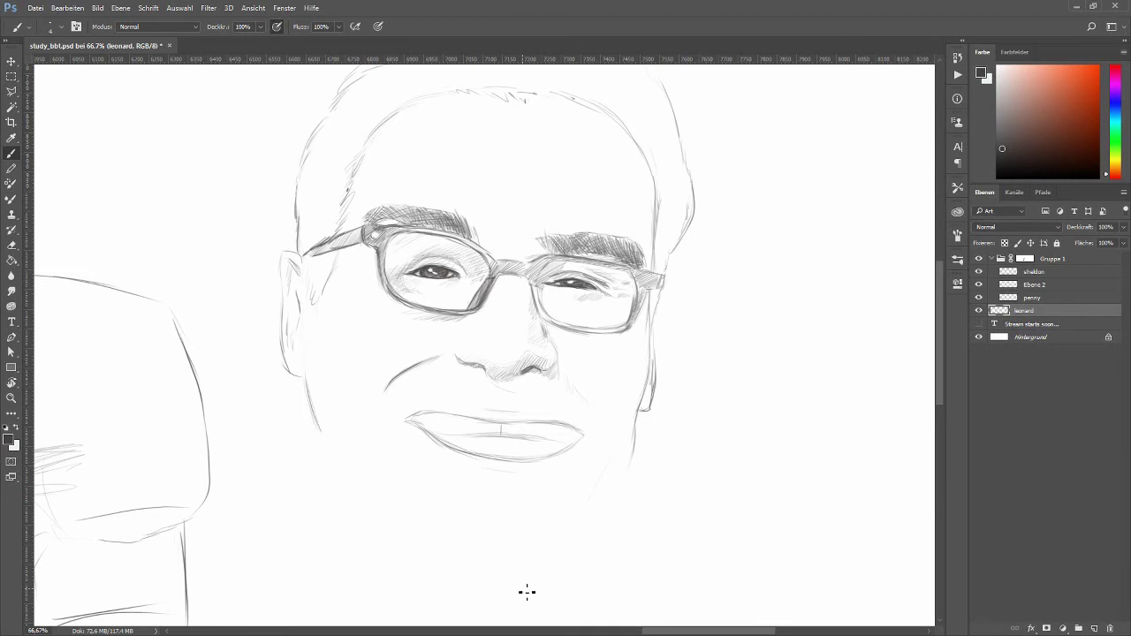
left_click_drag(320, 438, 323, 481)
left_click_drag(629, 467, 596, 511)
key("e")
left_click_drag(449, 449, 573, 460)
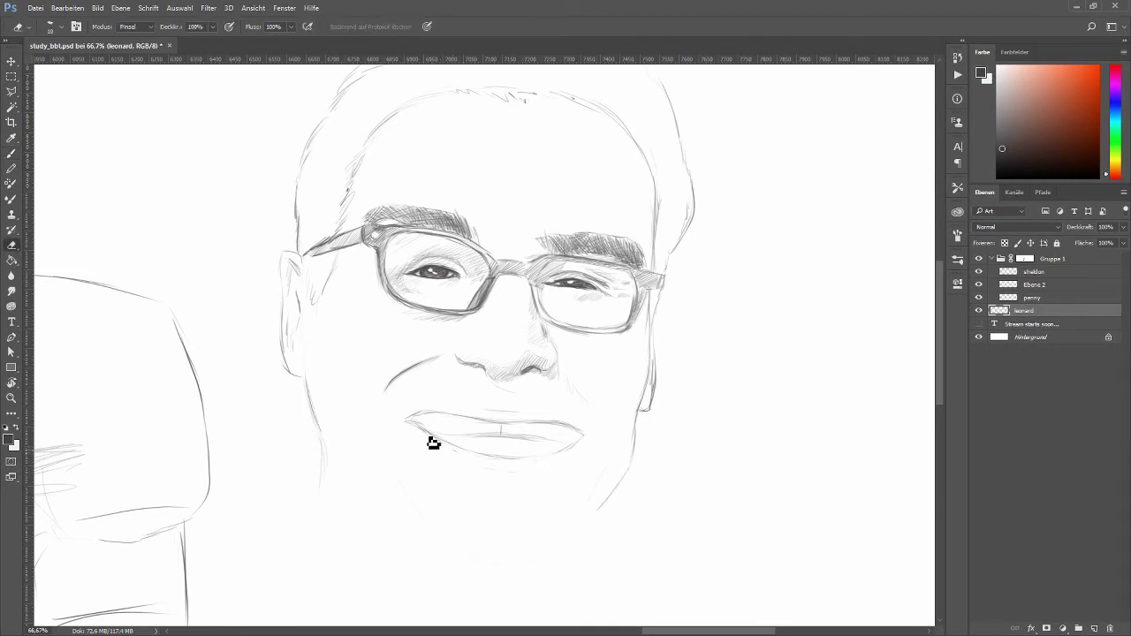